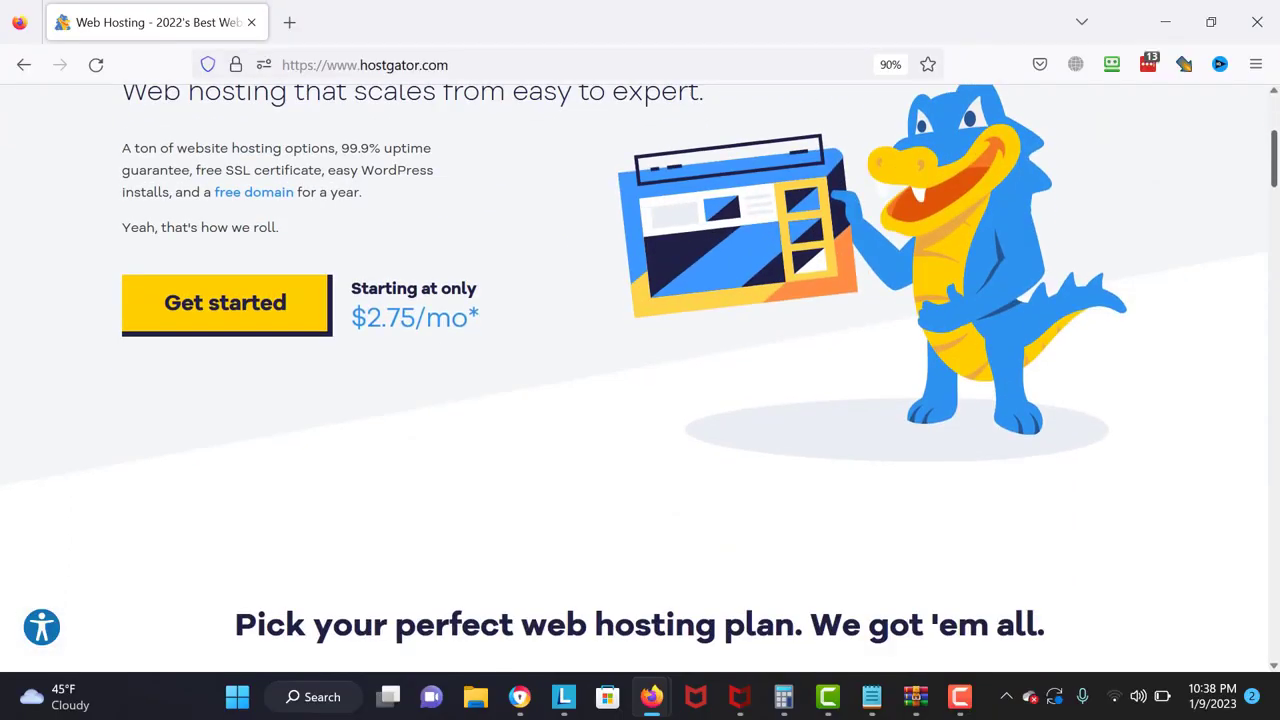
- Open the shared web hosting plans and start the purchase of the Baby Plan
scroll(268, 455, "up", 3)
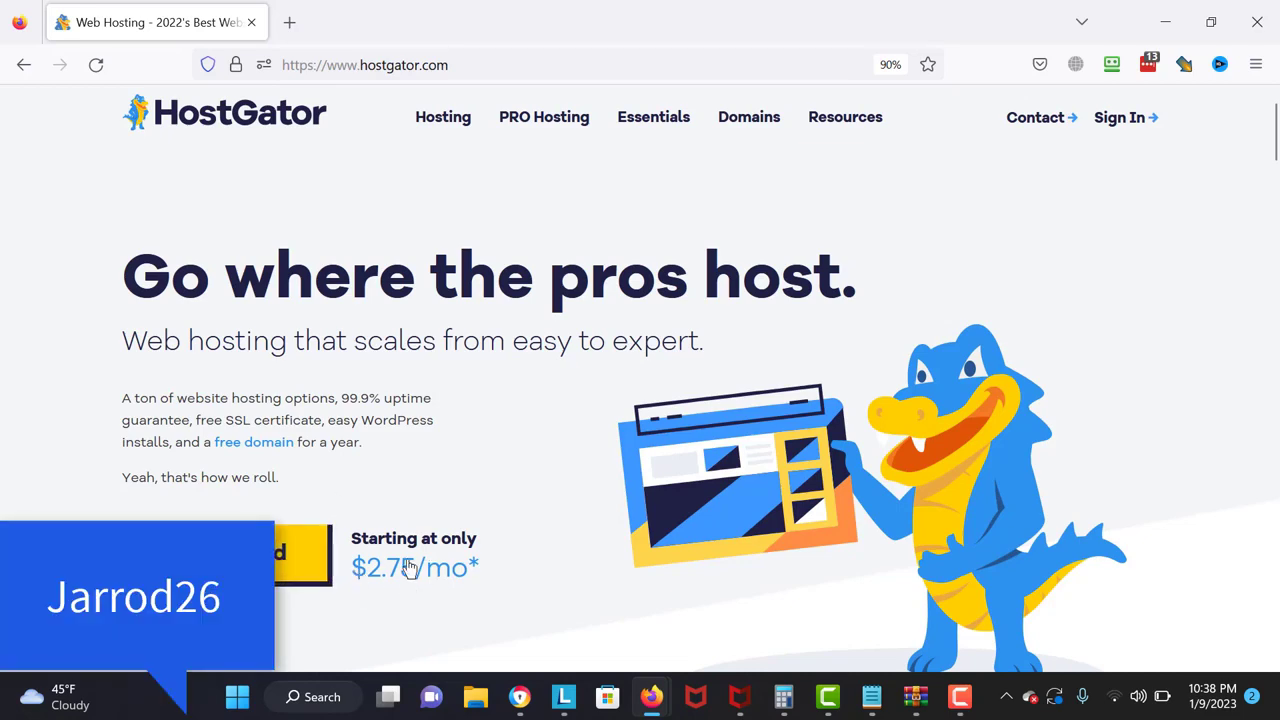
left_click(480, 587)
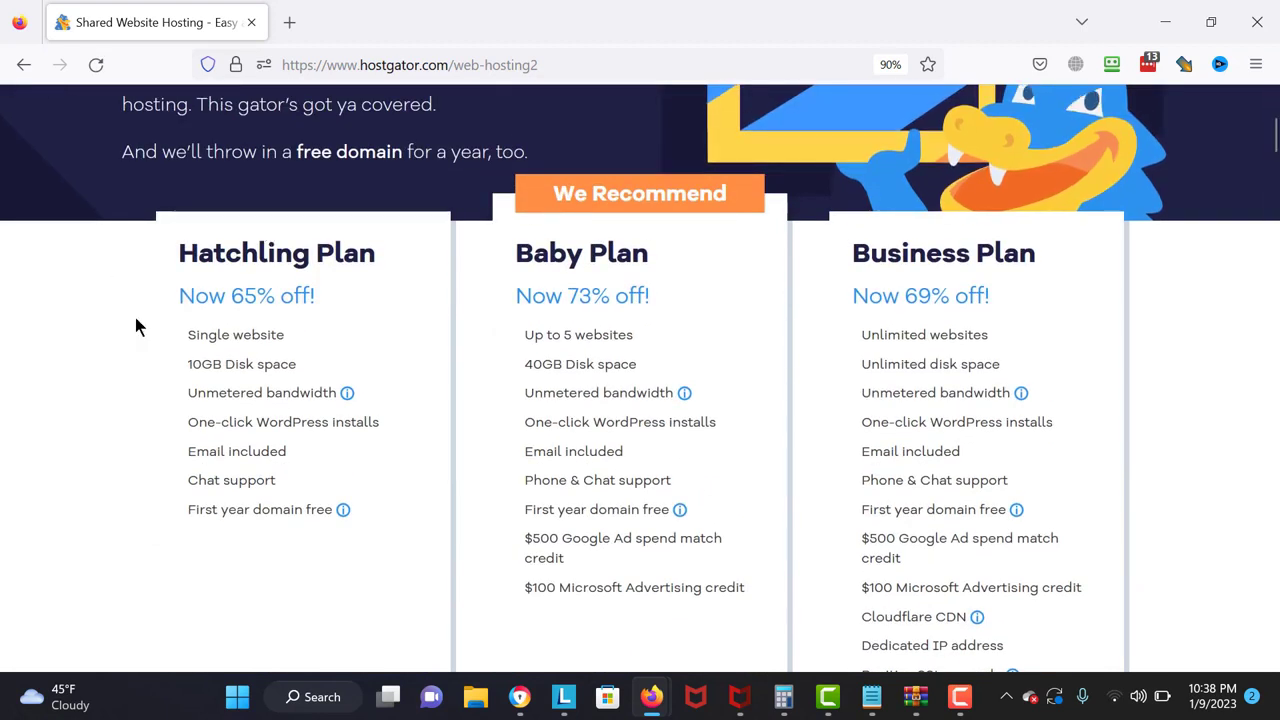
left_click_drag(559, 376, 1000, 258)
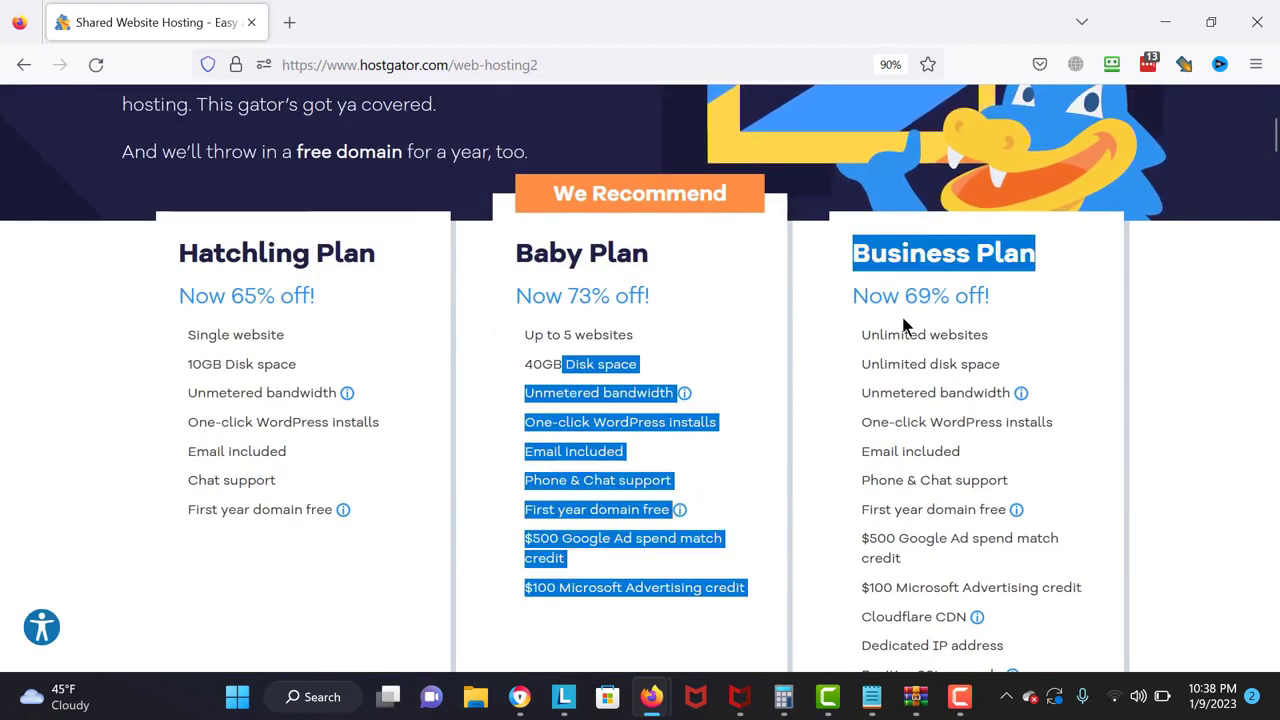
left_click(859, 320)
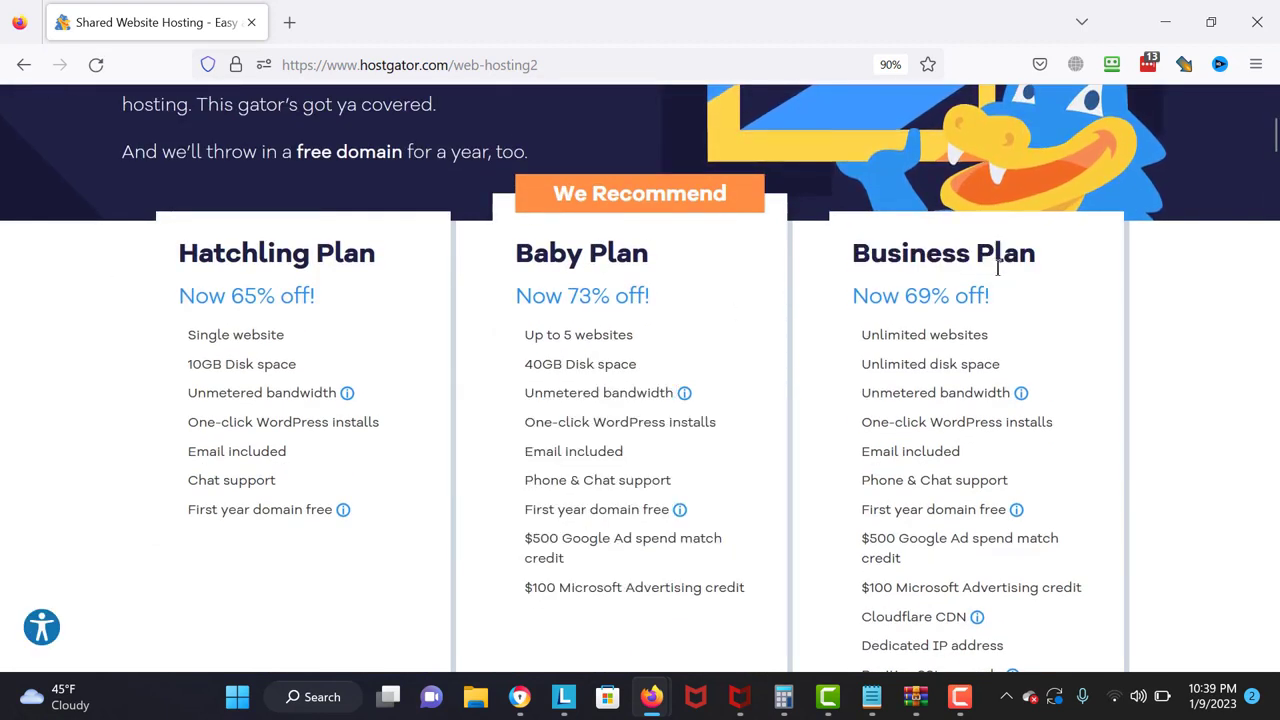
left_click(1270, 160)
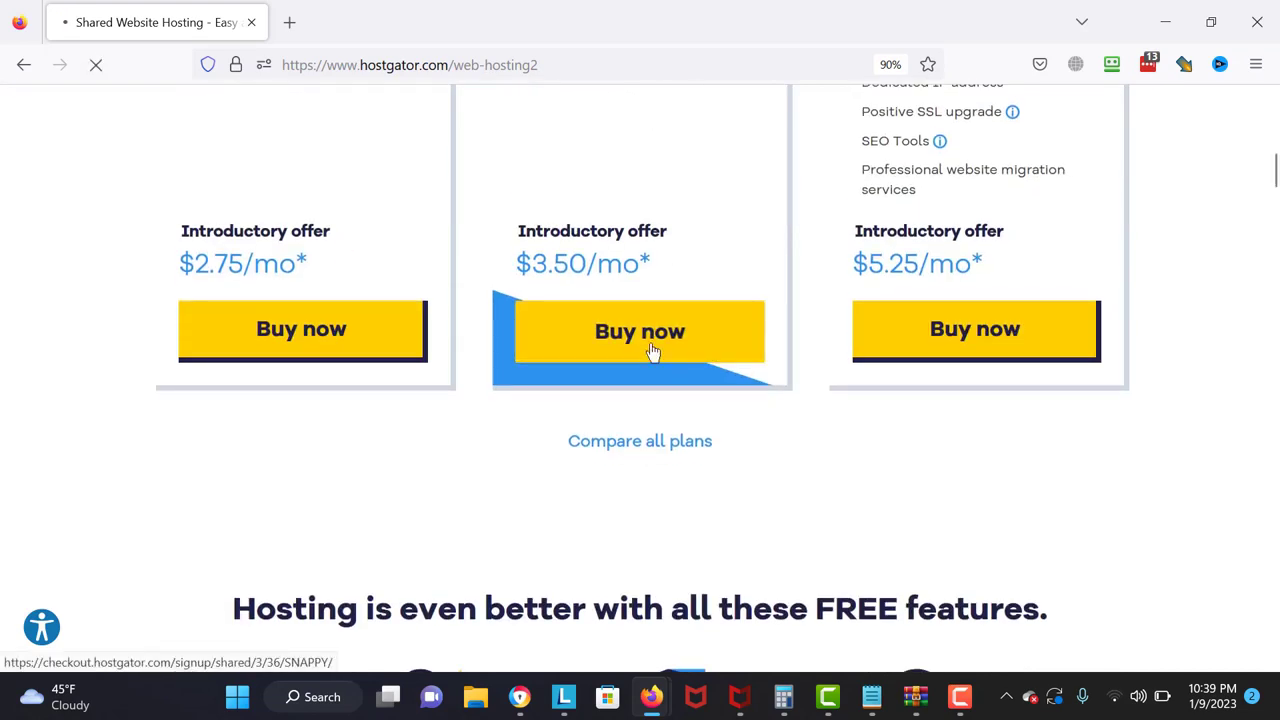
left_click(377, 318)
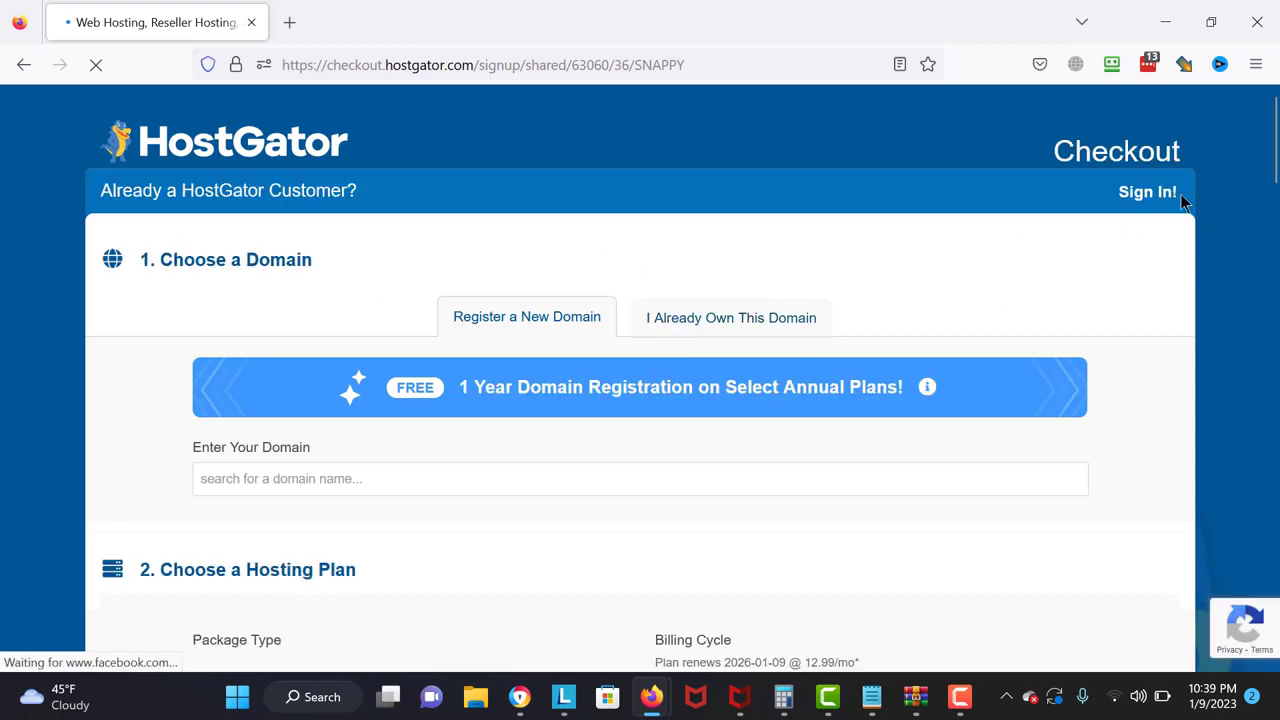
- Search for the new domain jarrodwithdesign with the com extension in the domain registration section
scroll(509, 296, "down", 2)
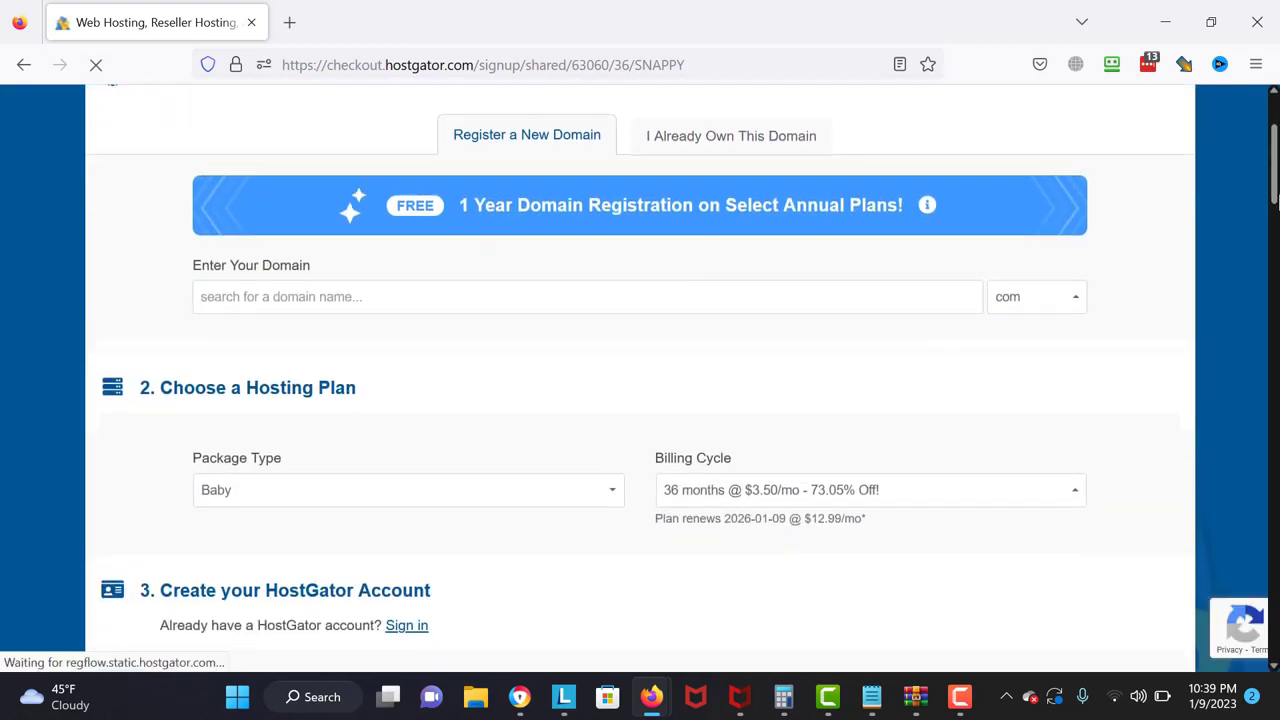
left_click(510, 296)
type("ja")
key("BackSpace")
key("BackSpace")
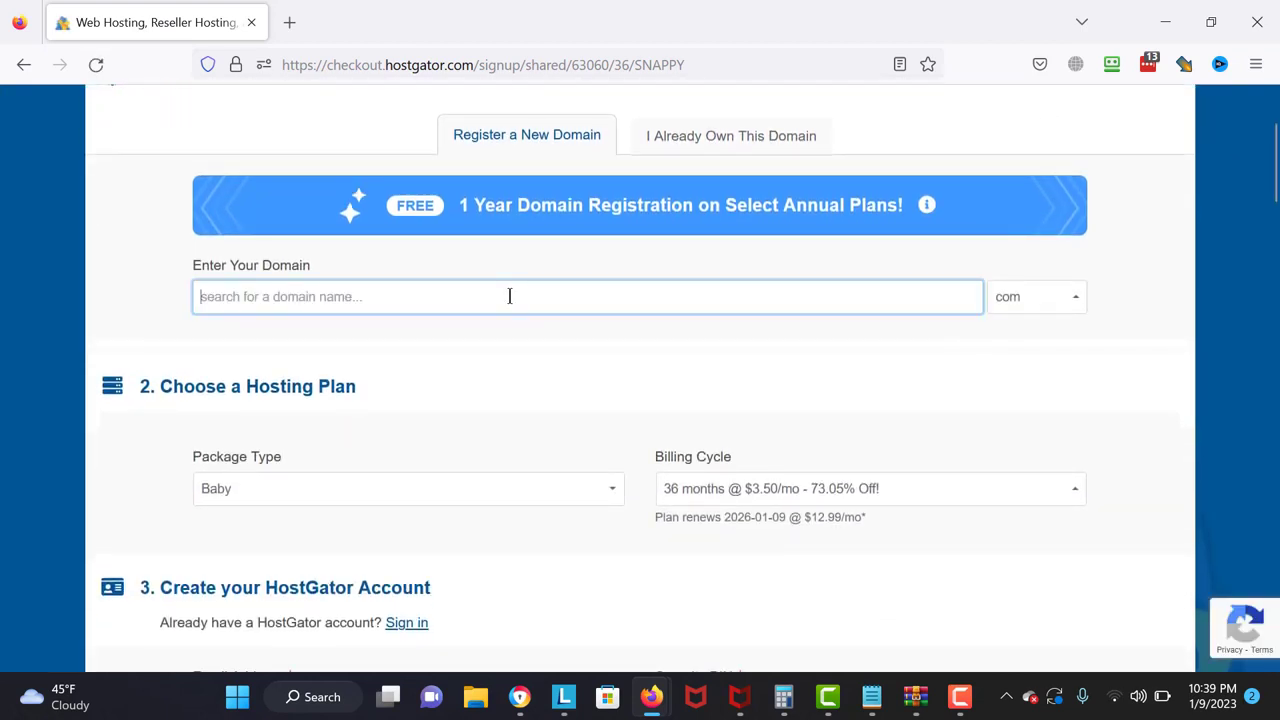
type("ja")
key("BackSpace")
key("BackSpace")
type("j")
key("BackSpace")
type("j")
key("BackSpace")
type("ja")
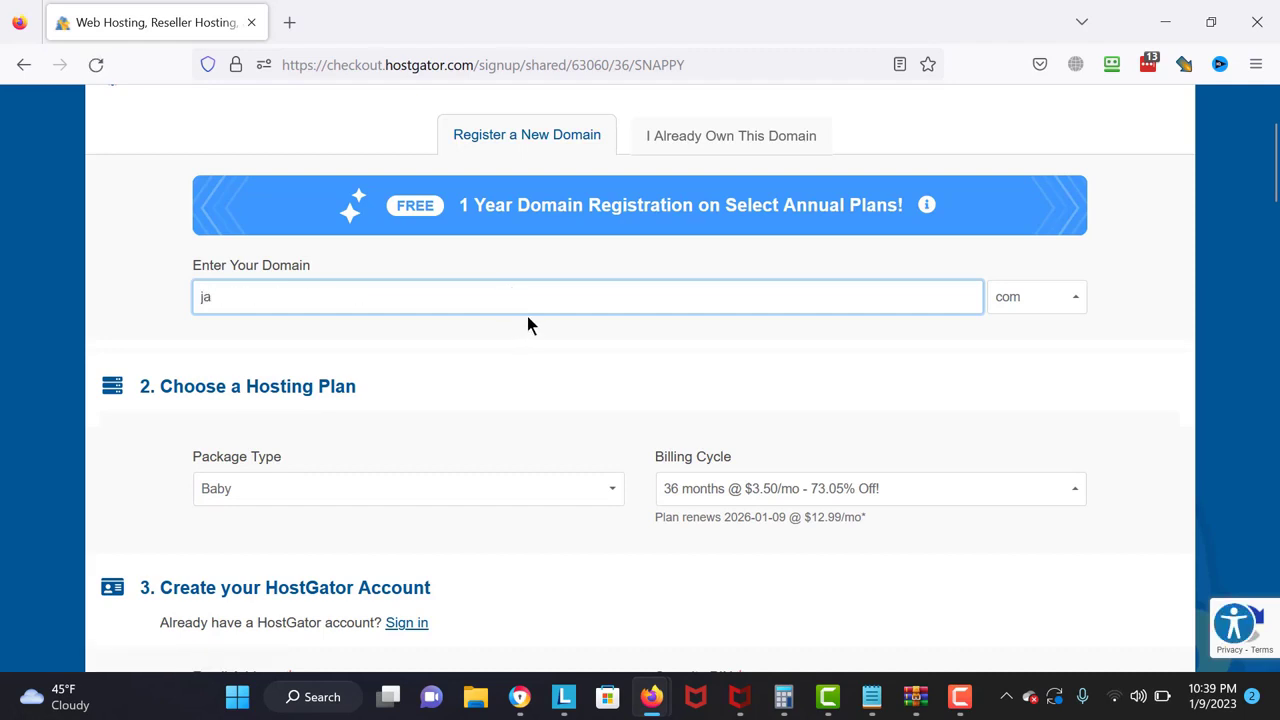
type("rrodwithdesign")
left_click(351, 322)
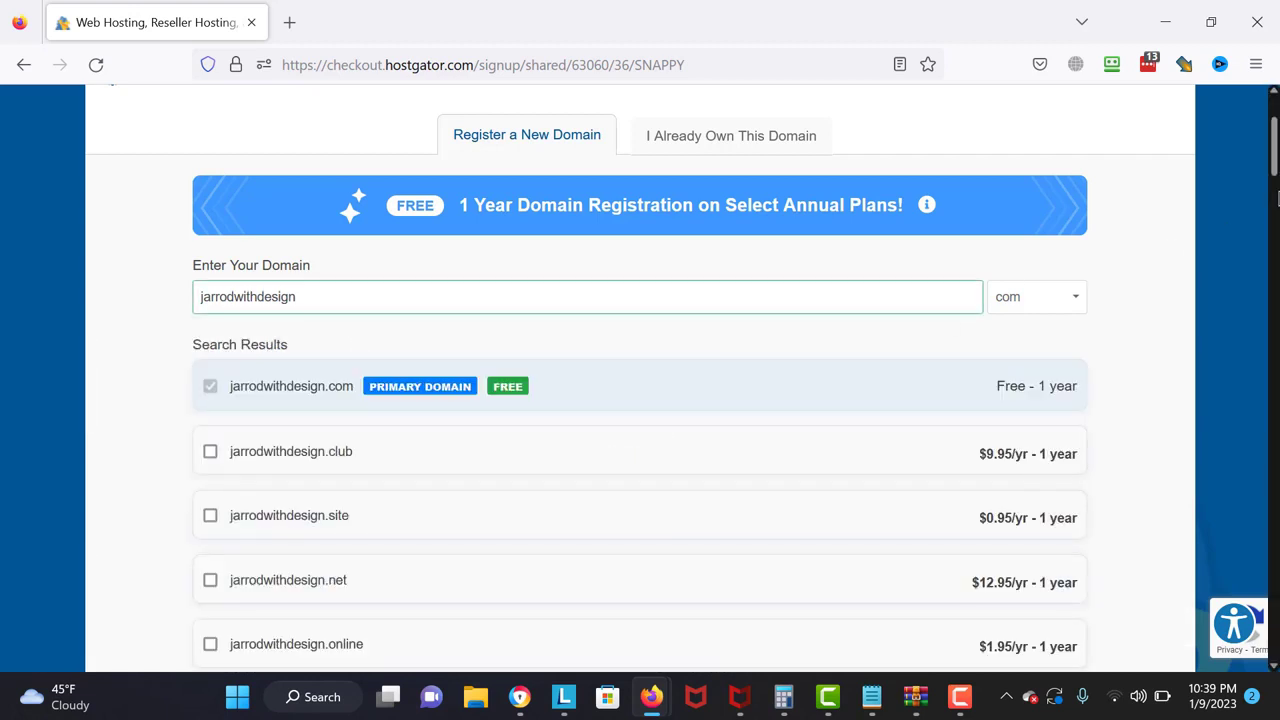
- Set the hosting plan's billing cycle to 1 month @ $12.95/mo and choose Baby as the package type
scroll(1277, 197, "down", 6)
scroll(1276, 228, "down", 3)
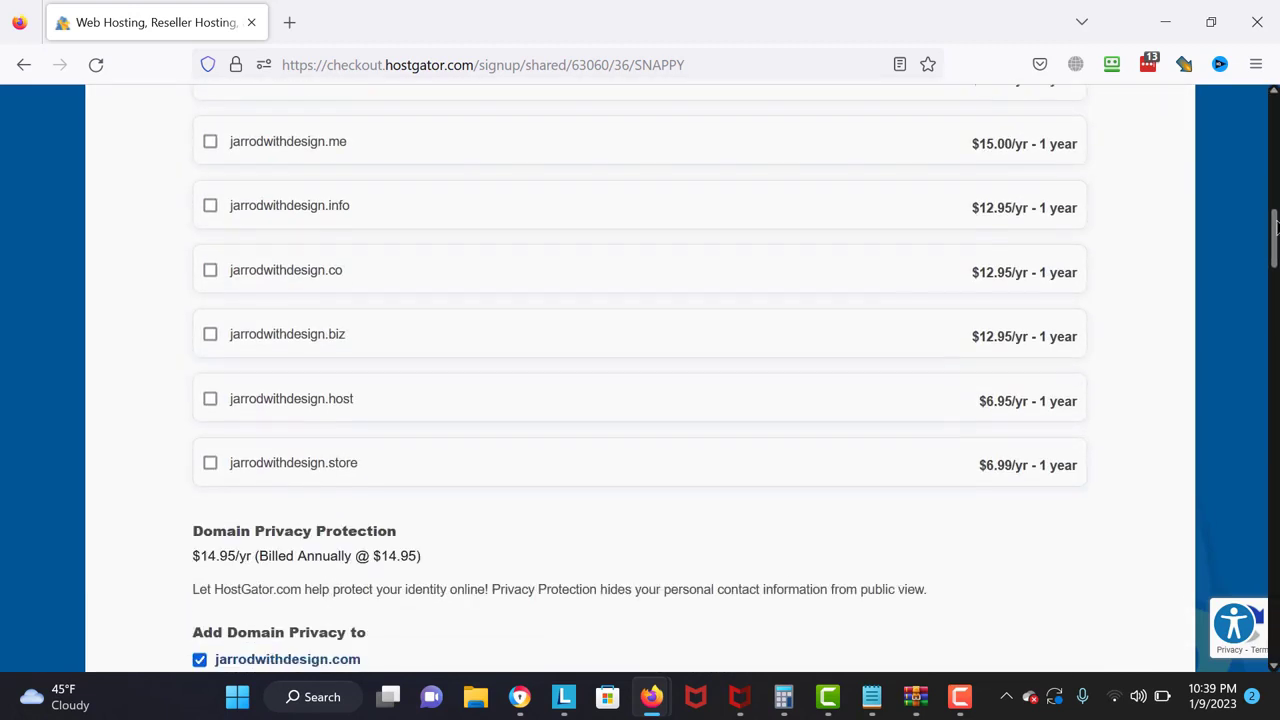
scroll(1276, 228, "down", 3)
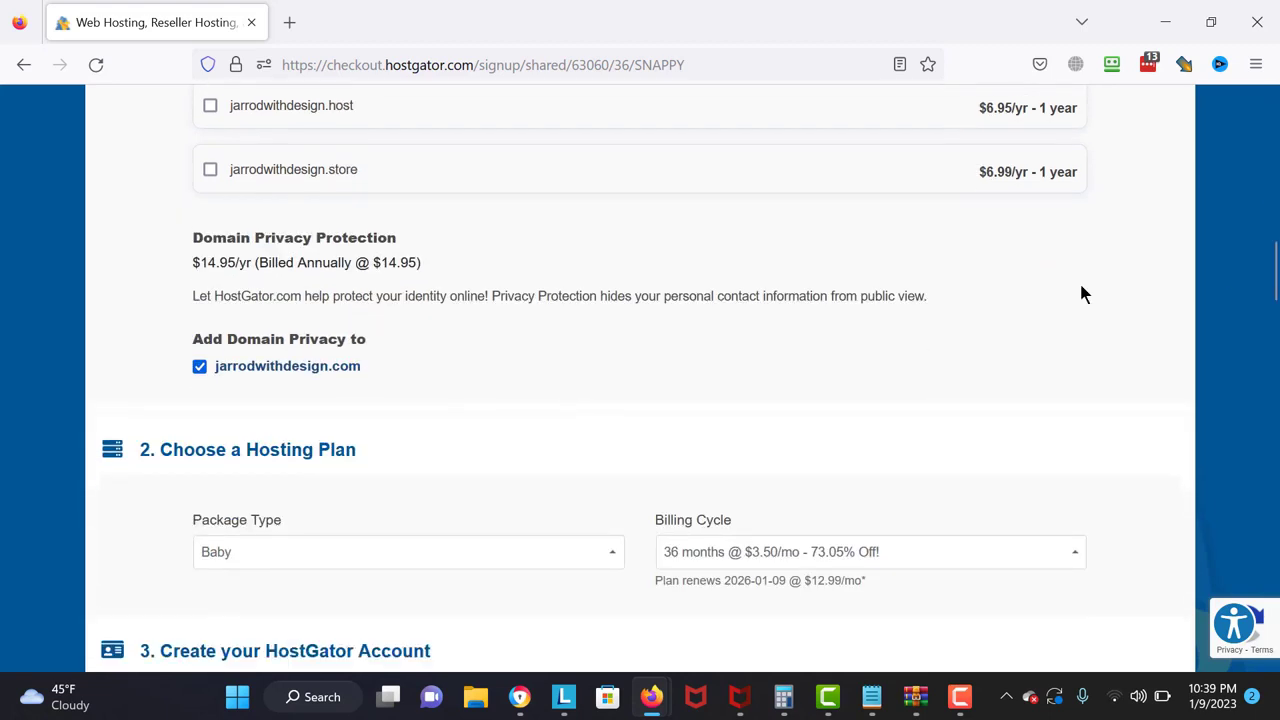
scroll(1276, 262, "down", 3)
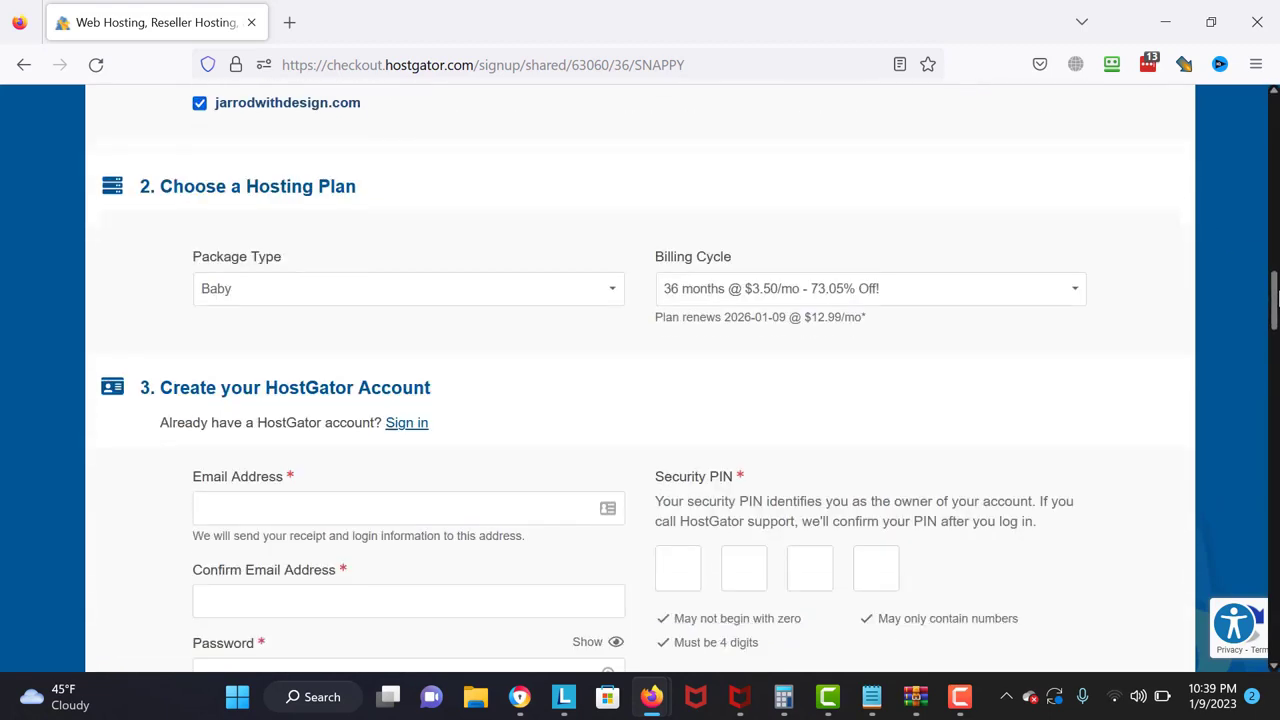
left_click(886, 285)
left_click(838, 330)
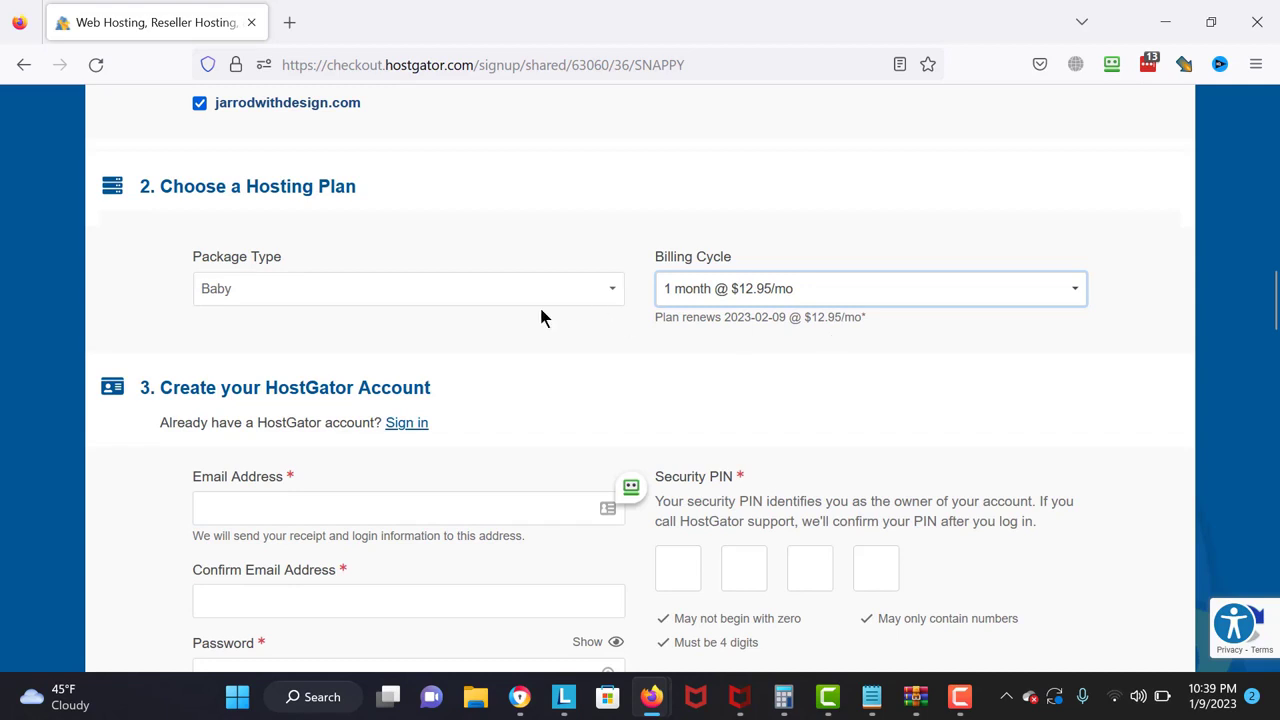
left_click(450, 293)
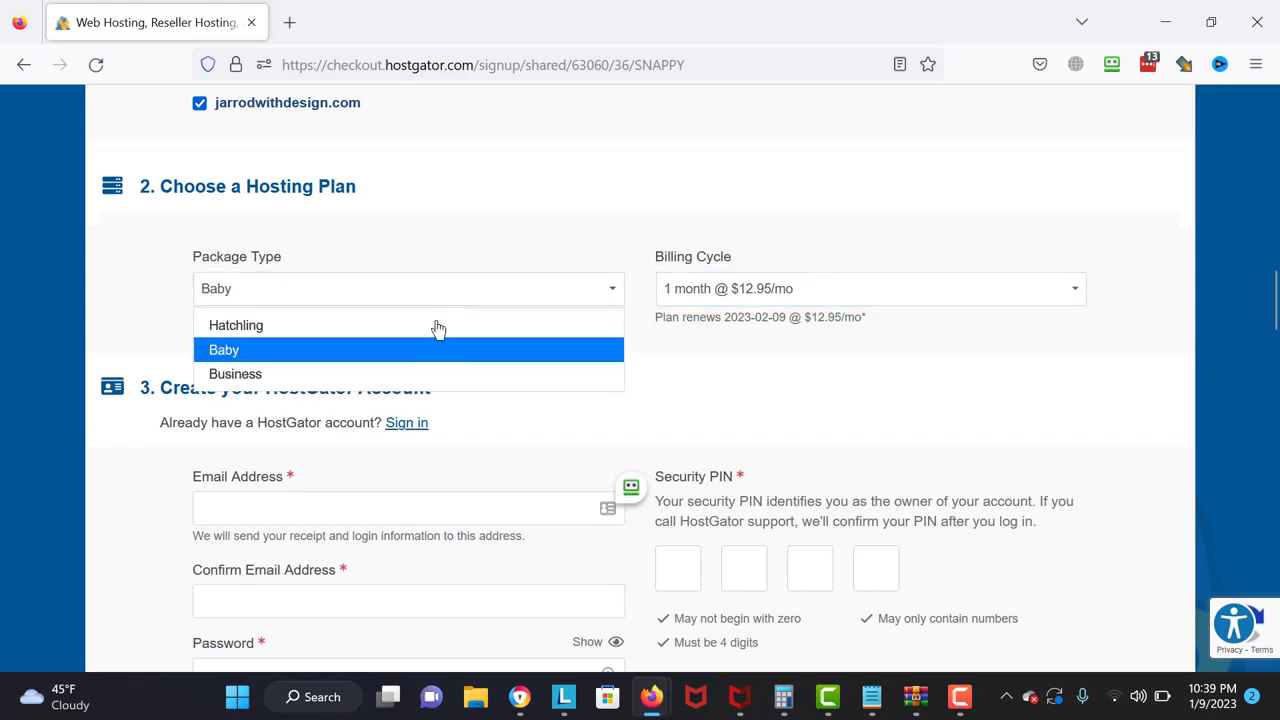
left_click(280, 352)
- Switch the payment type in the billing info to PayPal and back to Credit Card
scroll(911, 390, "down", 3)
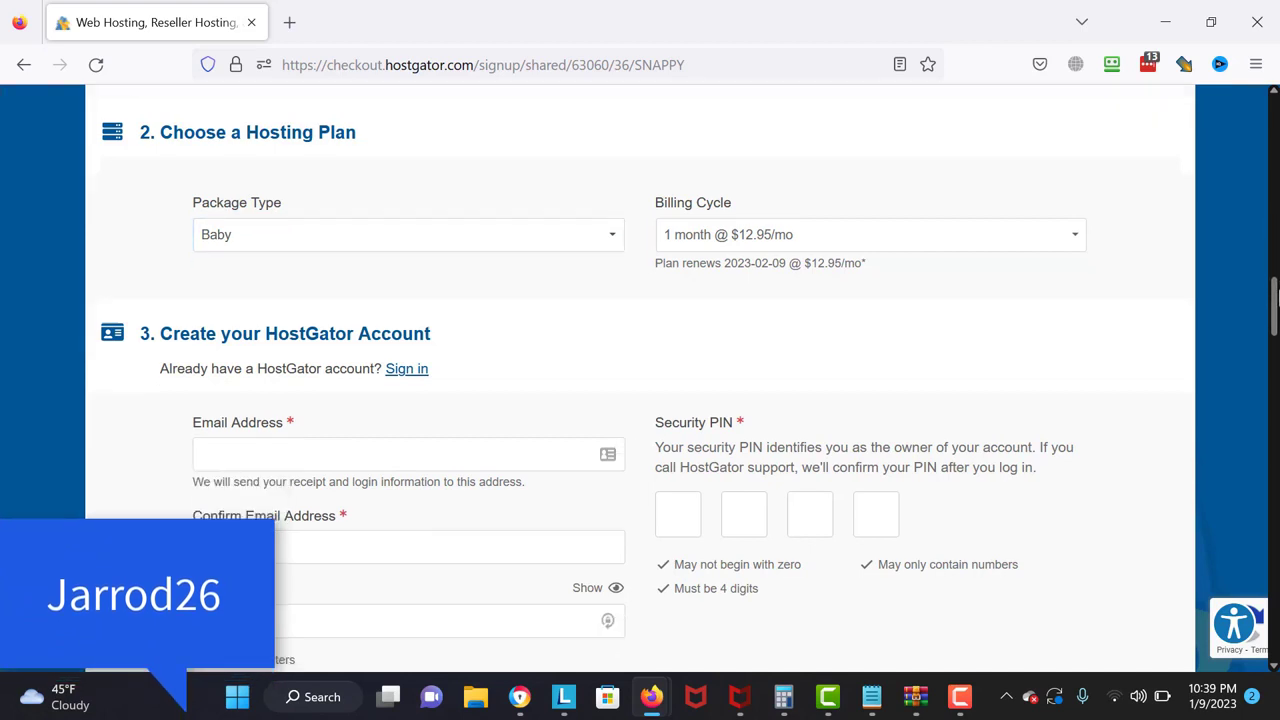
scroll(640, 400, "down", 2)
scroll(640, 400, "down", 3)
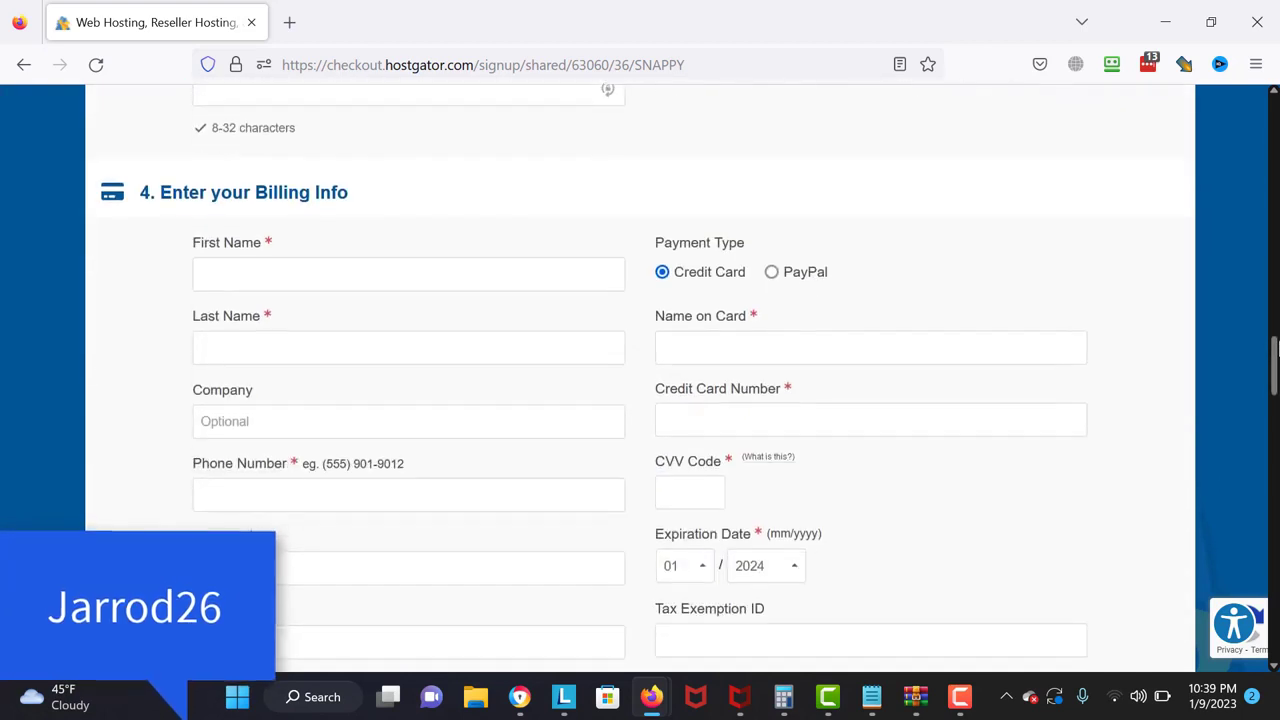
left_click(828, 280)
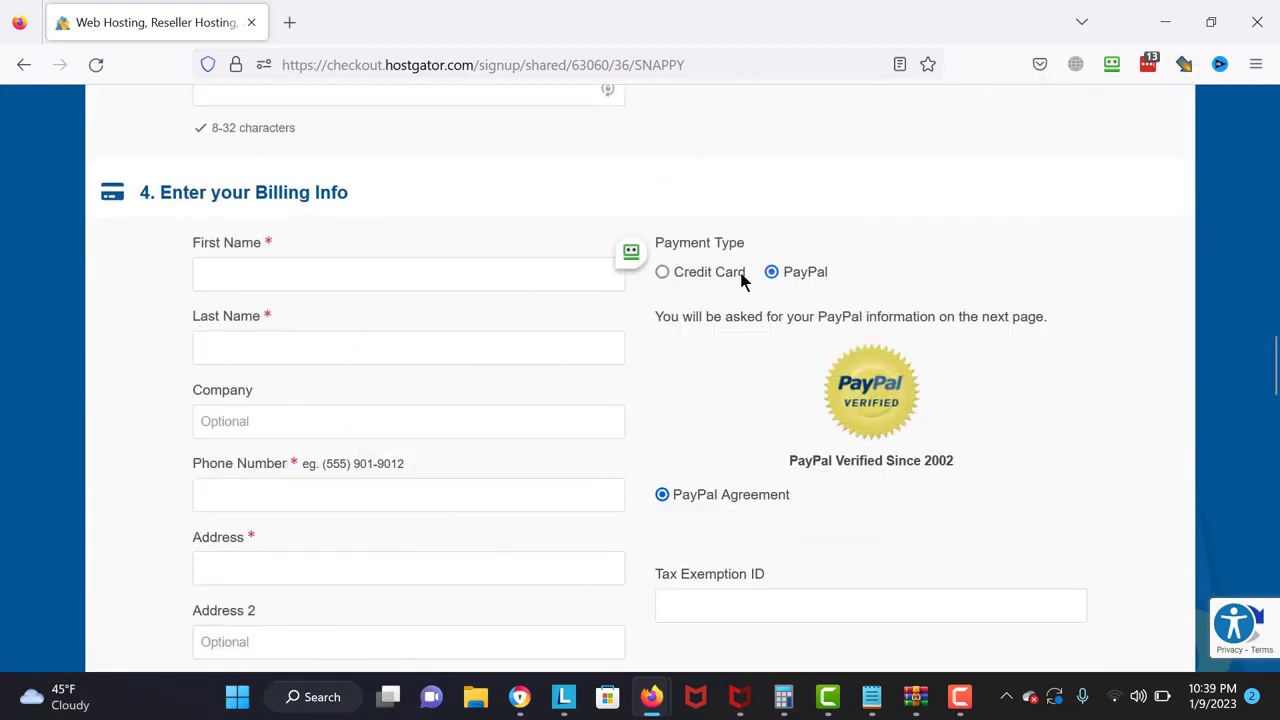
left_click(720, 276)
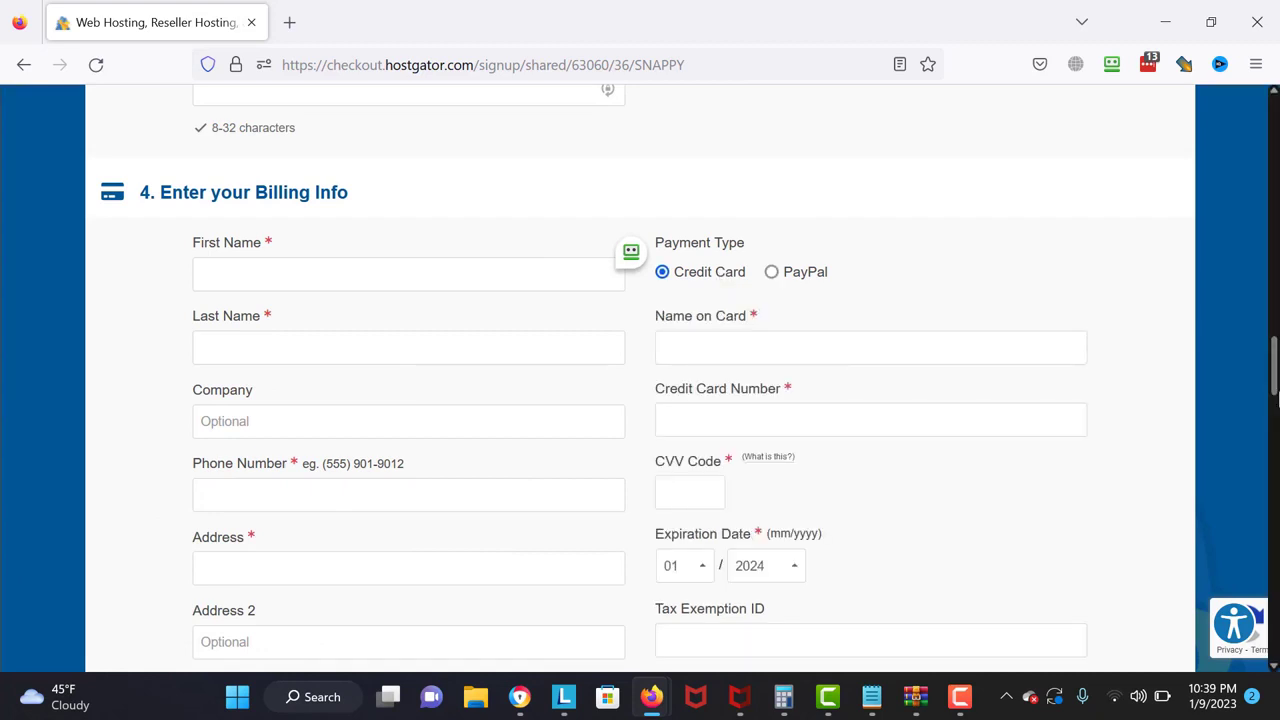
- Remove SiteLock Essentials from the additional services
scroll(640, 400, "down", 3)
scroll(640, 400, "down", 3)
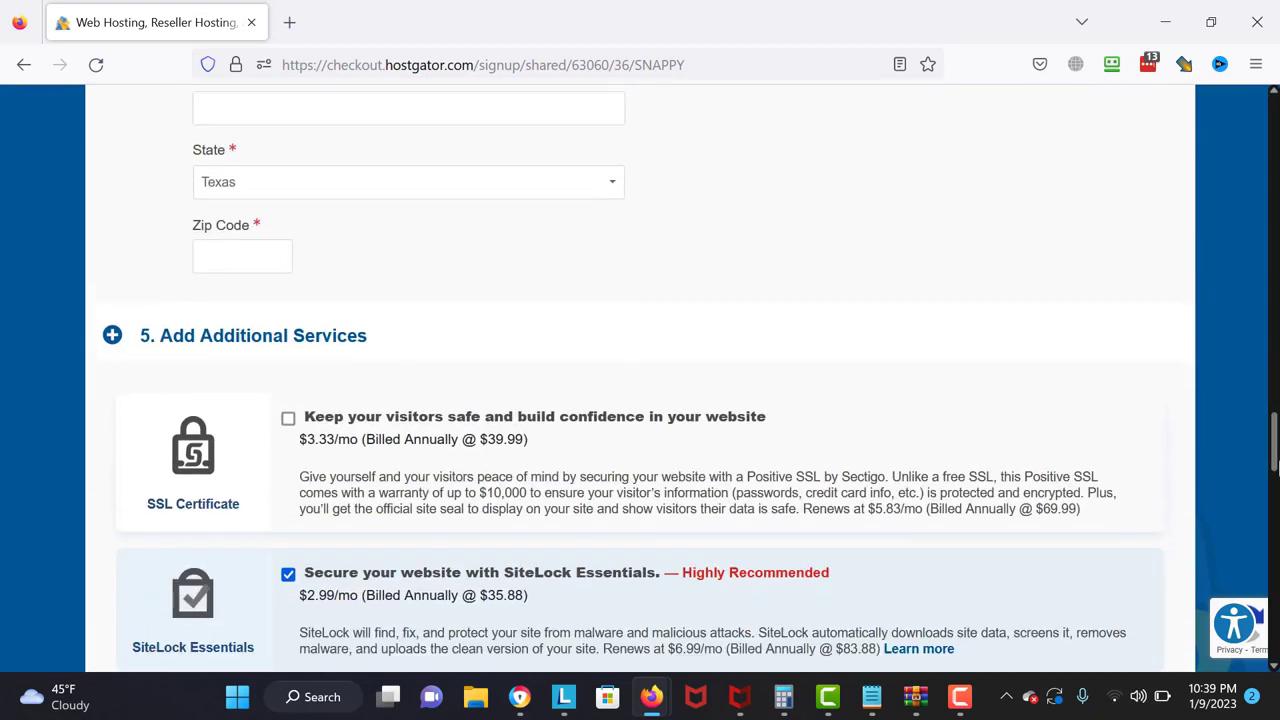
scroll(640, 400, "down", 3)
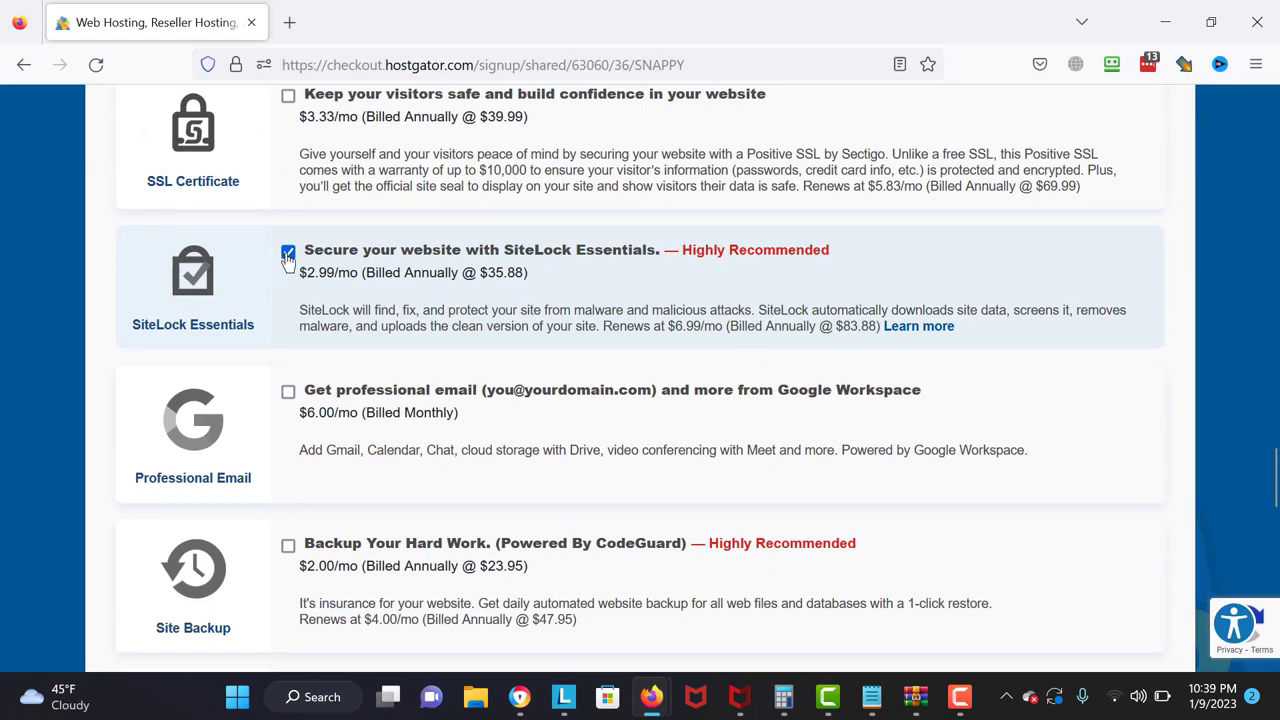
left_click(288, 254)
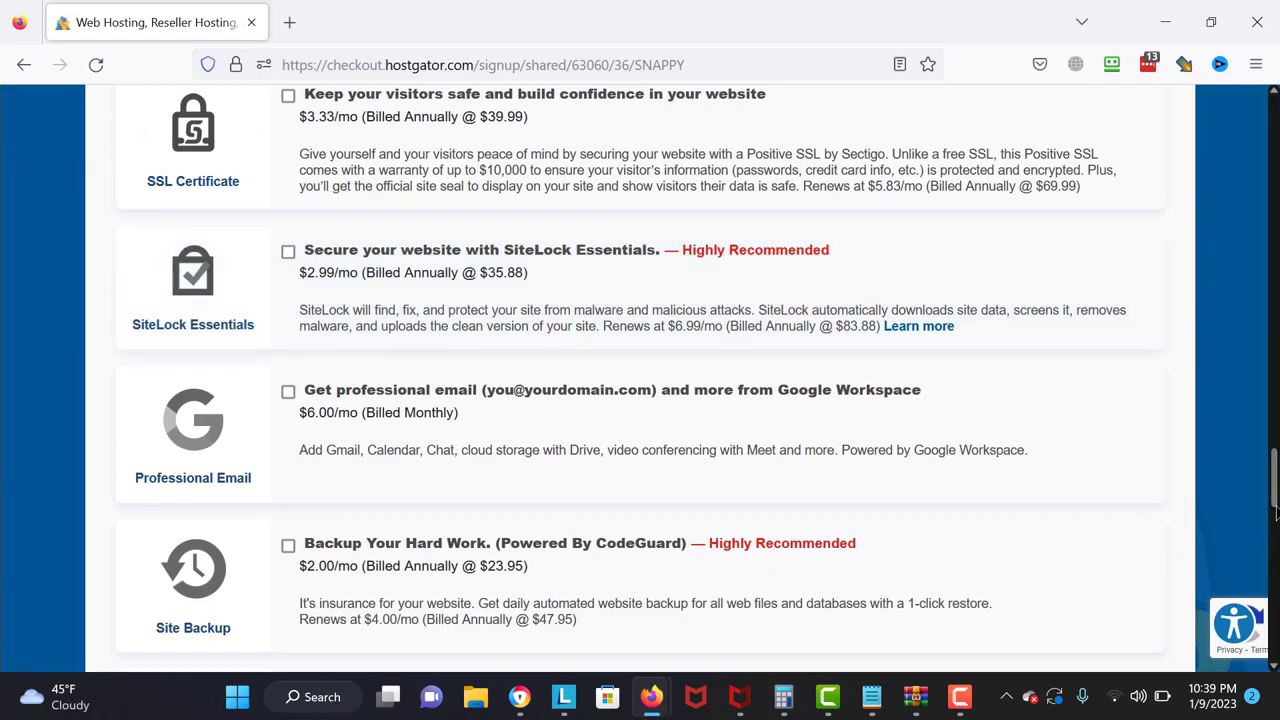
- Replace the order's coupon code with Jarrod26 and validate it
left_click_drag(1275, 512, 1278, 595)
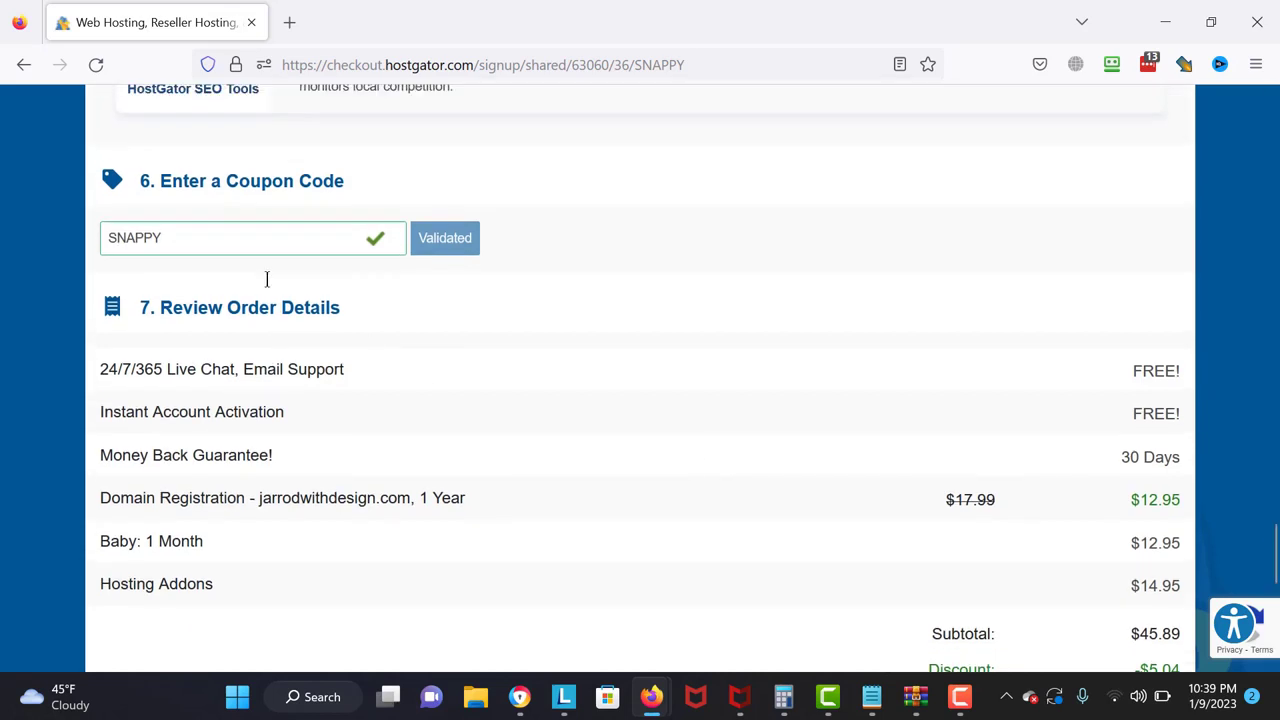
double_click(242, 250)
key("BackSpace")
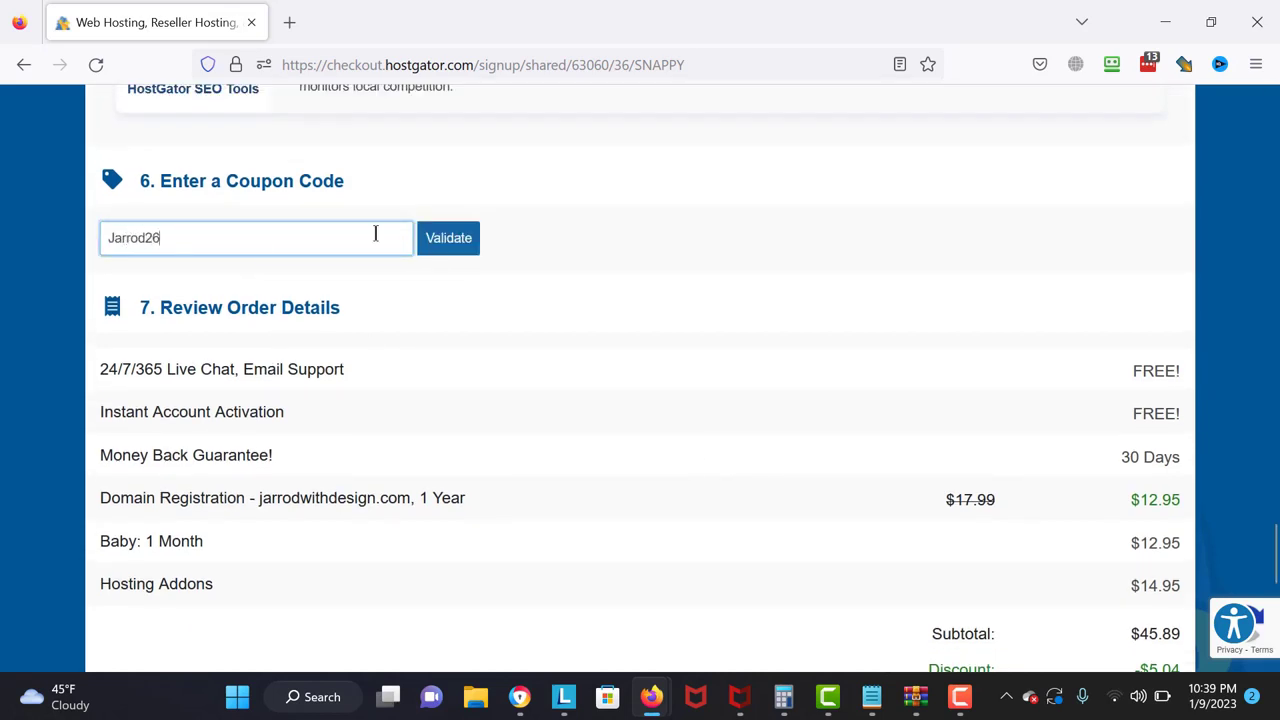
left_click(429, 240)
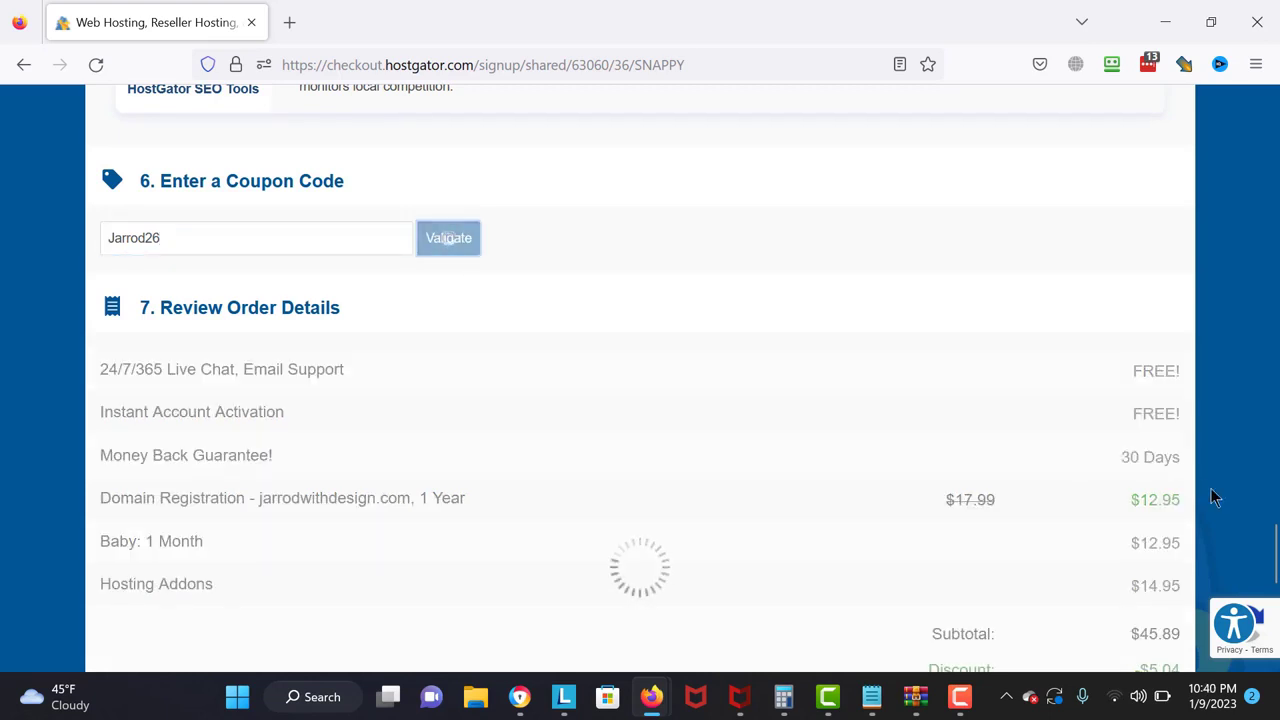
- Review the order details and agree to the Auto Renewal Terms, Terms of Service and Cancellation Policy
left_click_drag(1278, 547, 1278, 571)
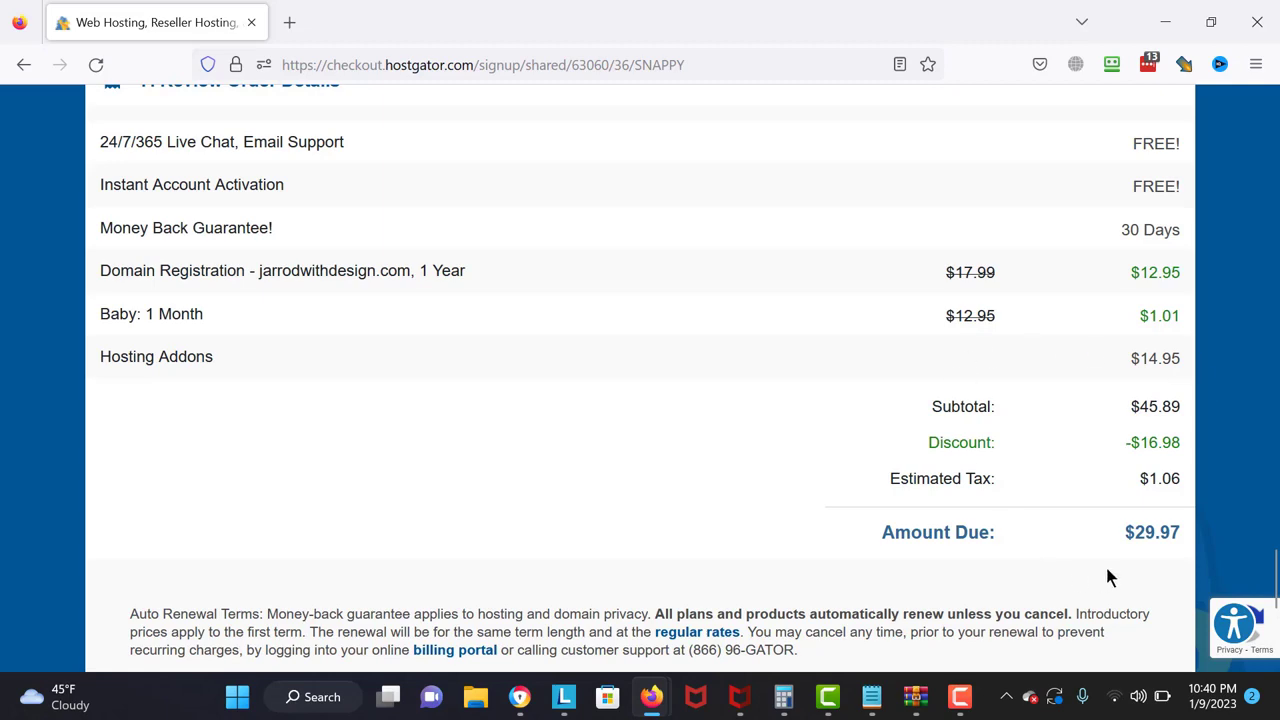
left_click_drag(1275, 577, 1275, 627)
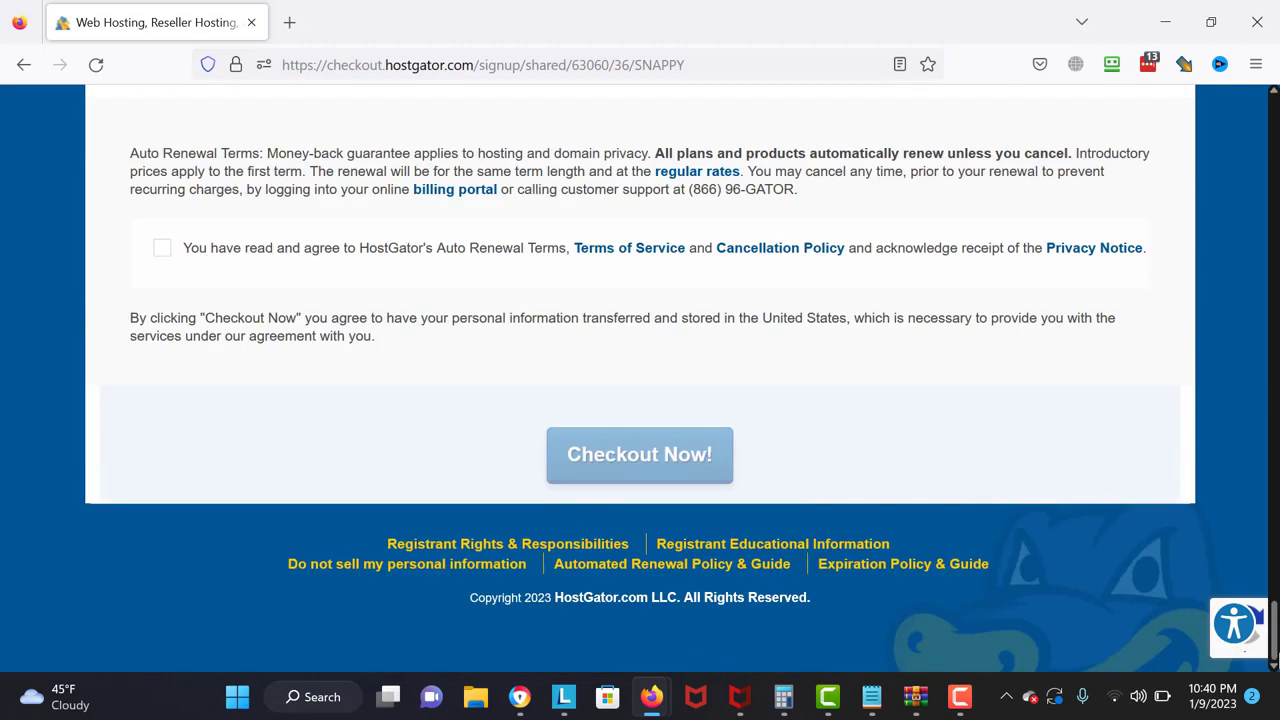
left_click(170, 249)
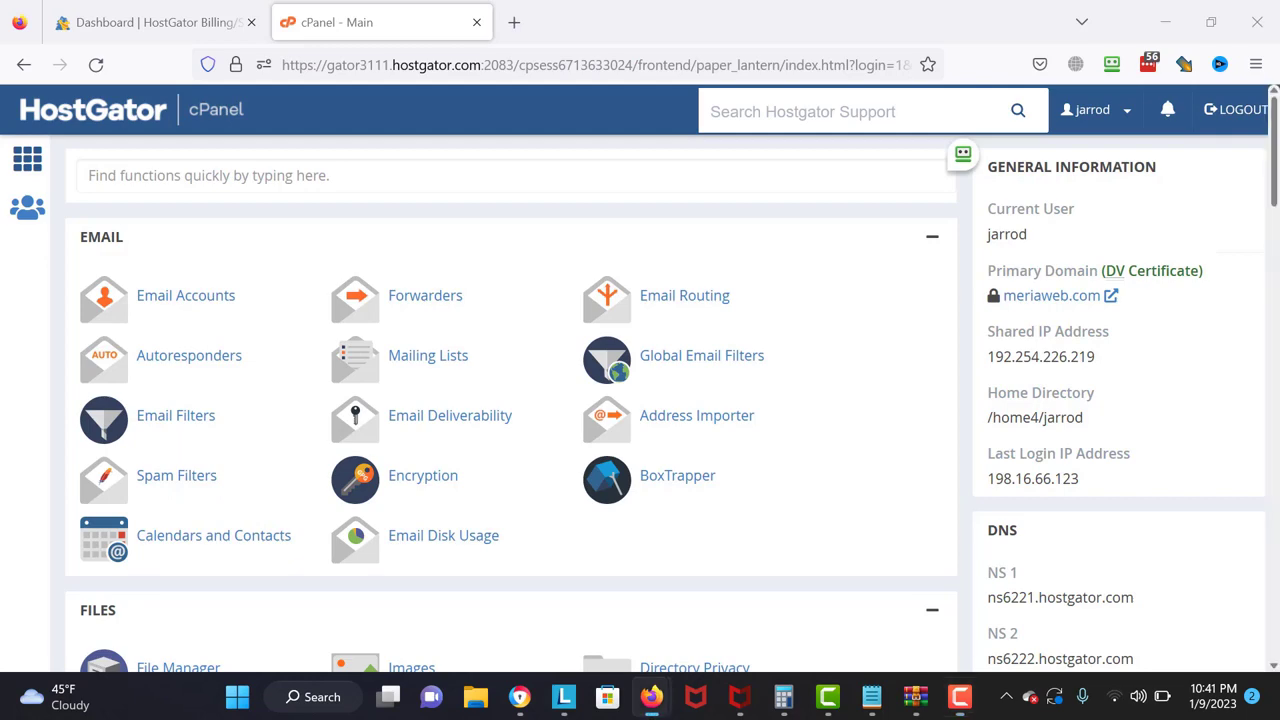
- Open WordPress Manager by Softaculous from cPanel's software section and start a new WordPress installation
scroll(1262, 210, "down", 6)
scroll(665, 400, "down", 7)
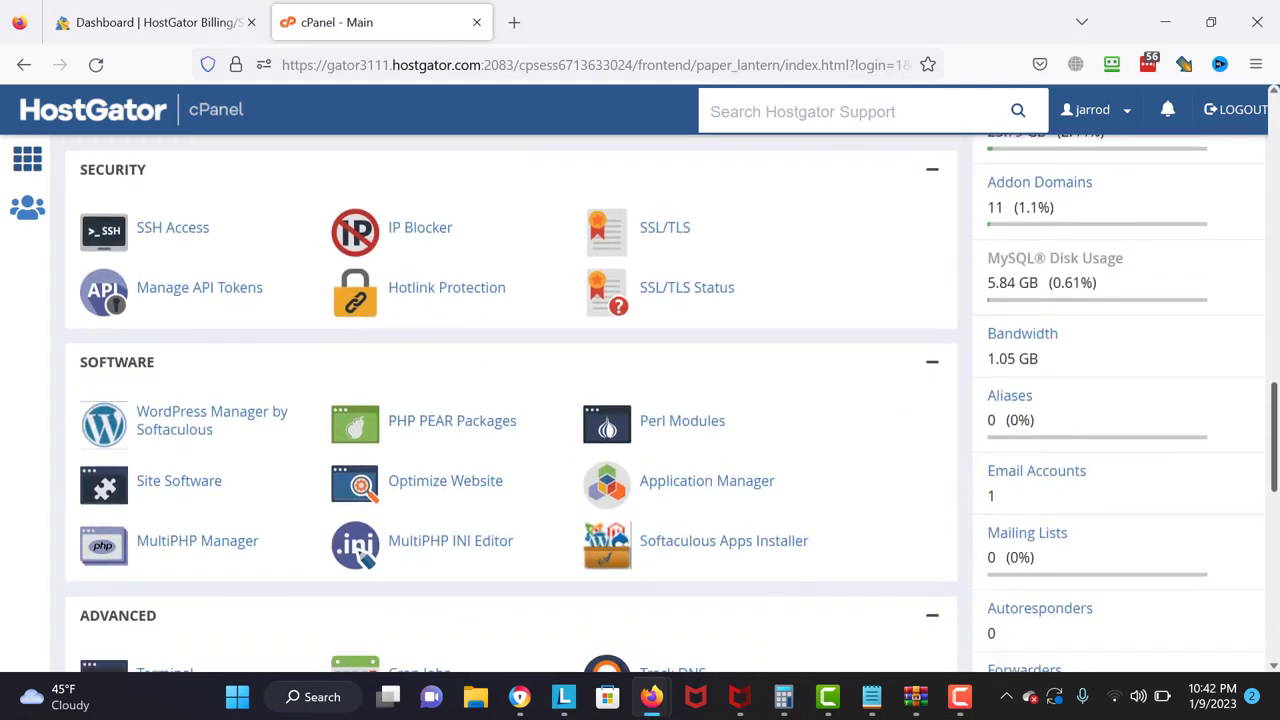
left_click(188, 440)
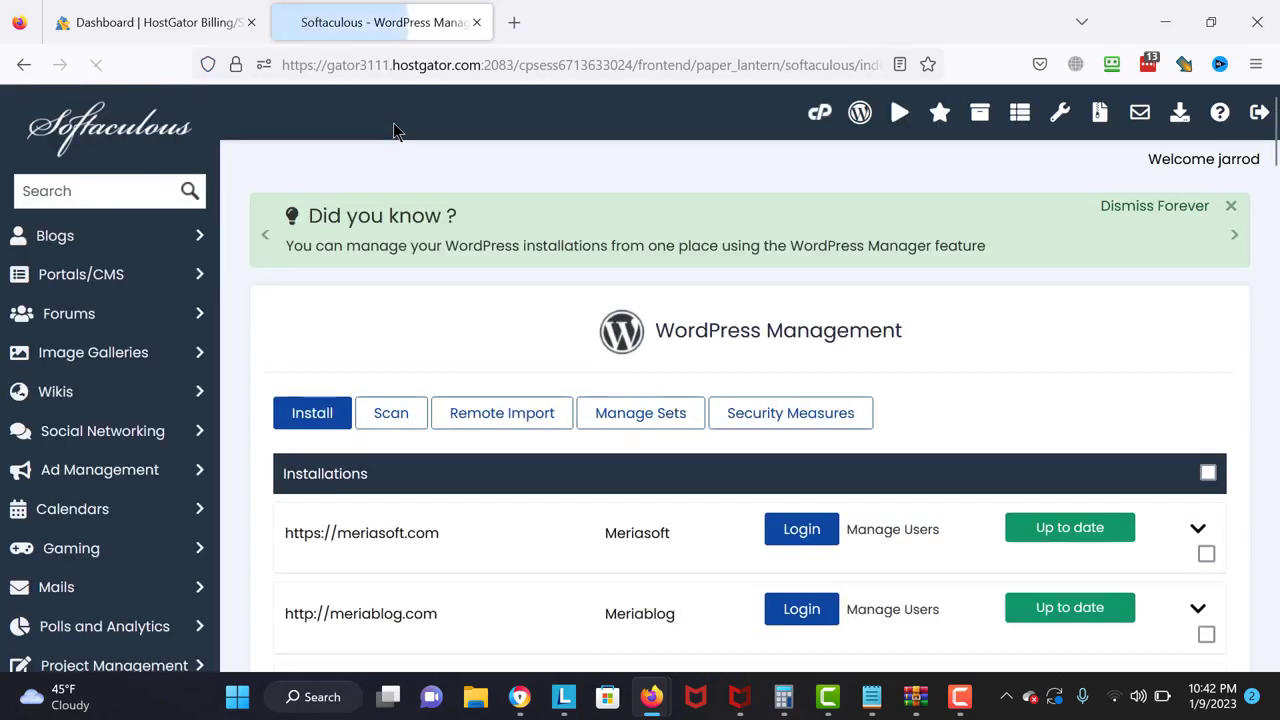
left_click(307, 418)
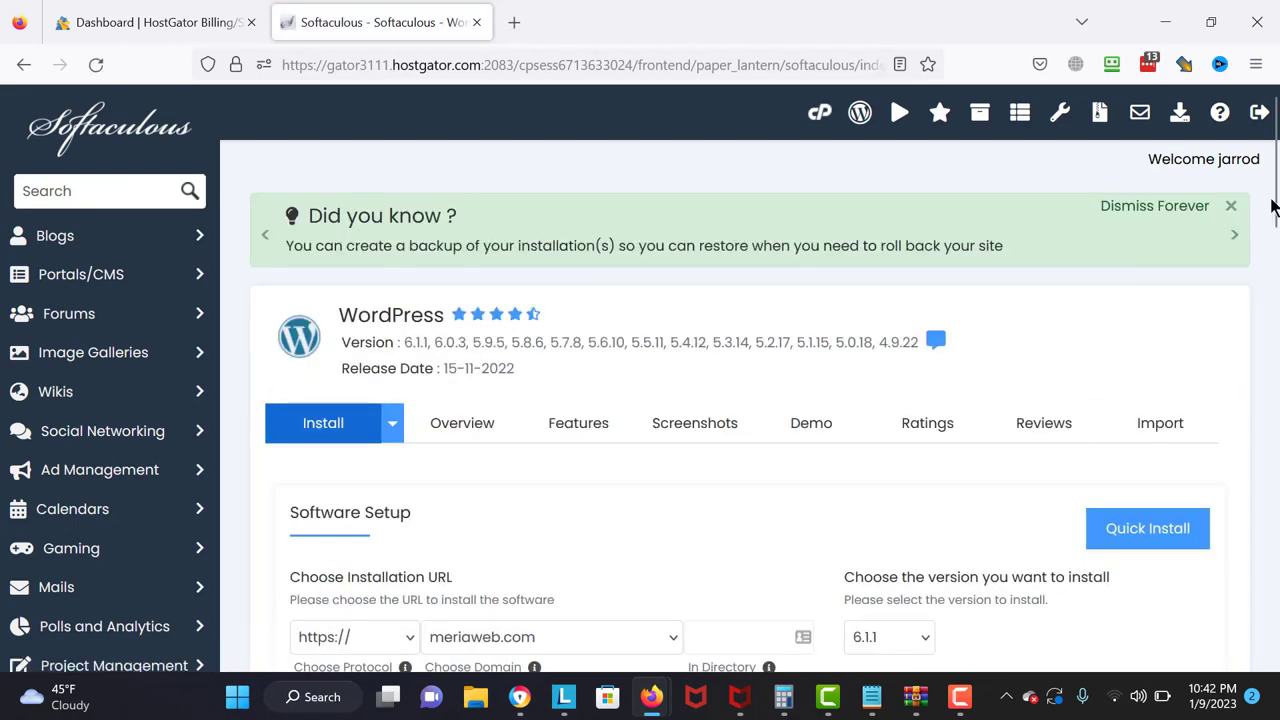
- Set the WordPress installation directory on meriaweb.com to Anothertutorial
scroll(806, 360, "down", 3)
left_click(716, 390)
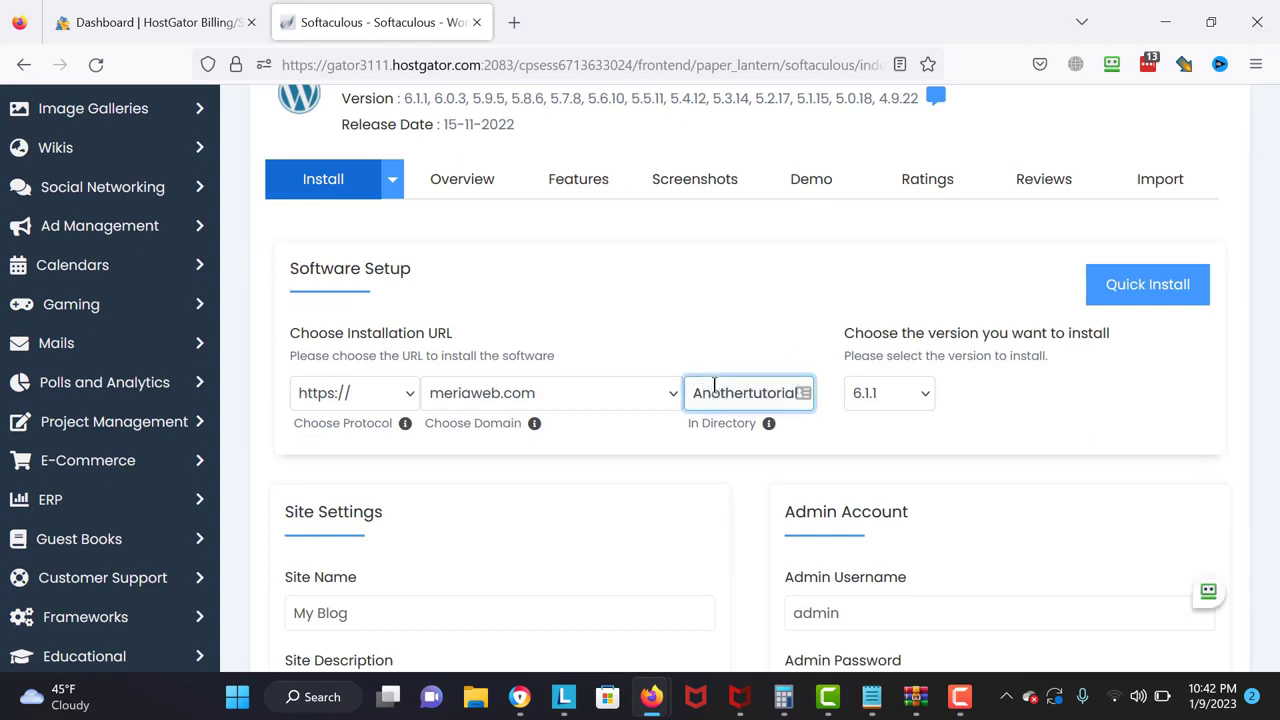
left_click_drag(581, 409, 1209, 343)
left_click(1209, 343)
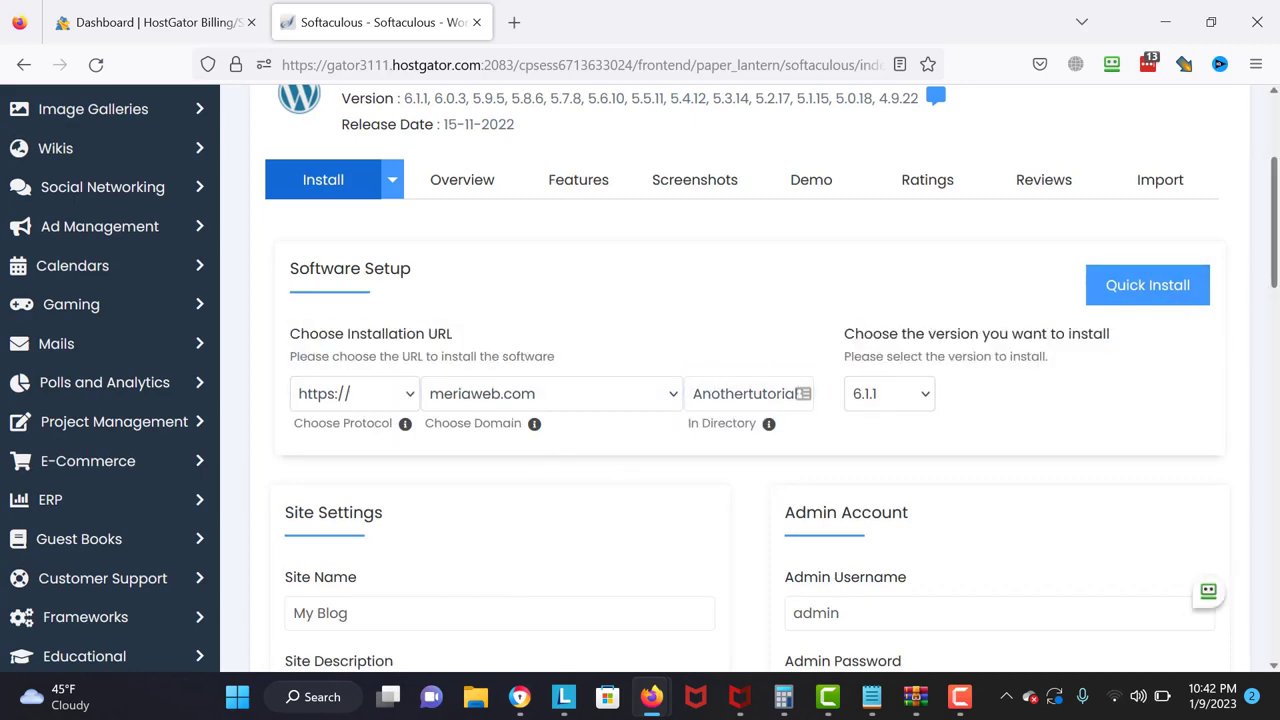
- Set the site name in the WordPress site settings to My New Site
scroll(1094, 331, "down", 3)
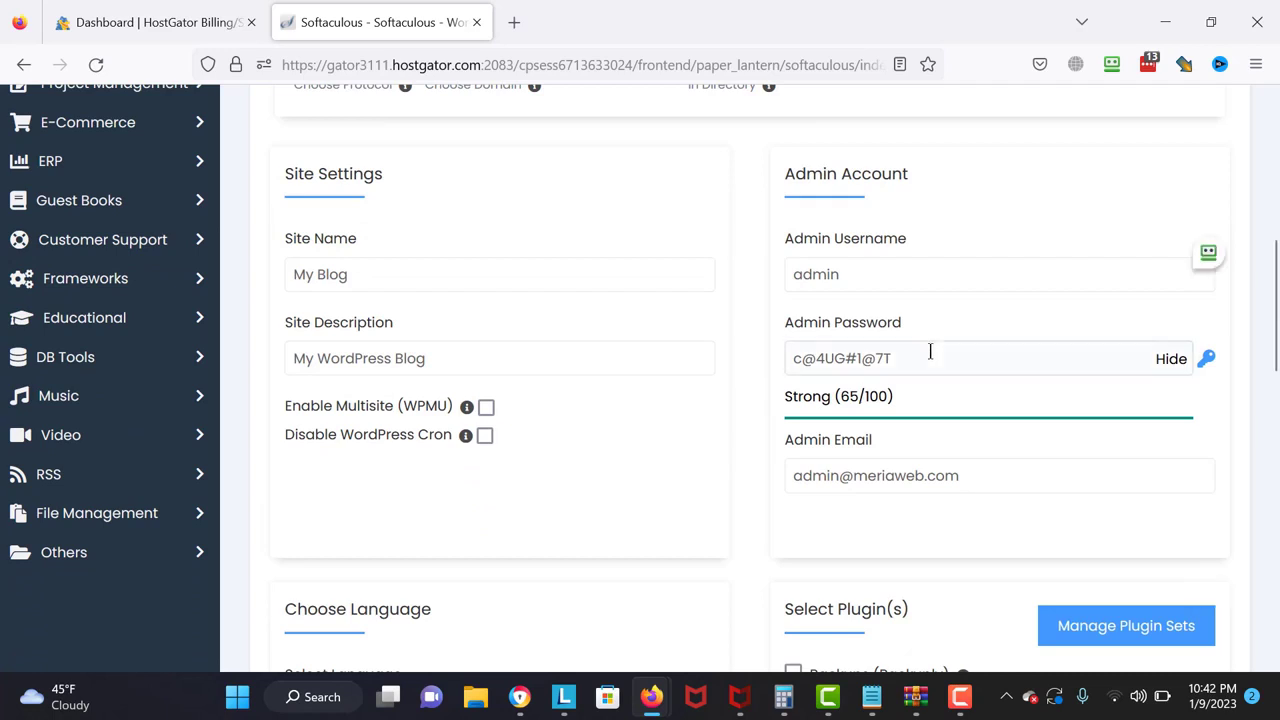
left_click_drag(930, 351, 737, 389)
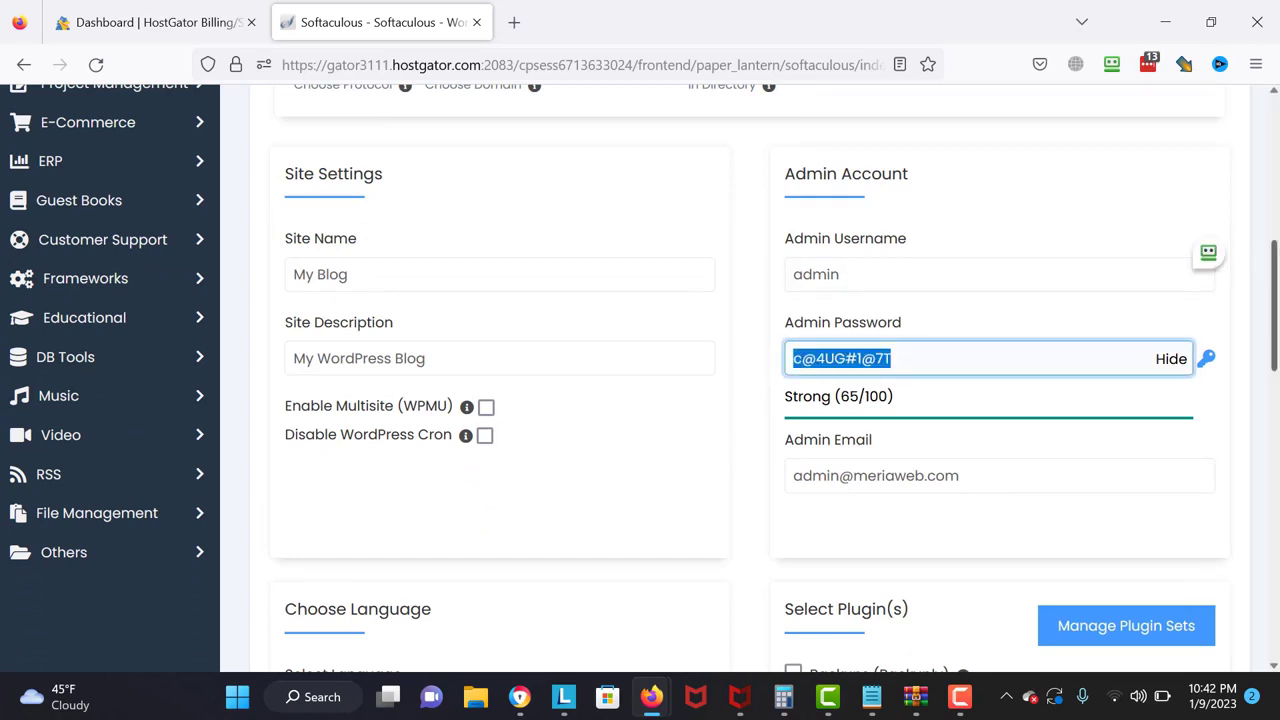
left_click(534, 277)
key("BackSpace")
key("BackSpace")
key("BackSpace")
key("BackSpace")
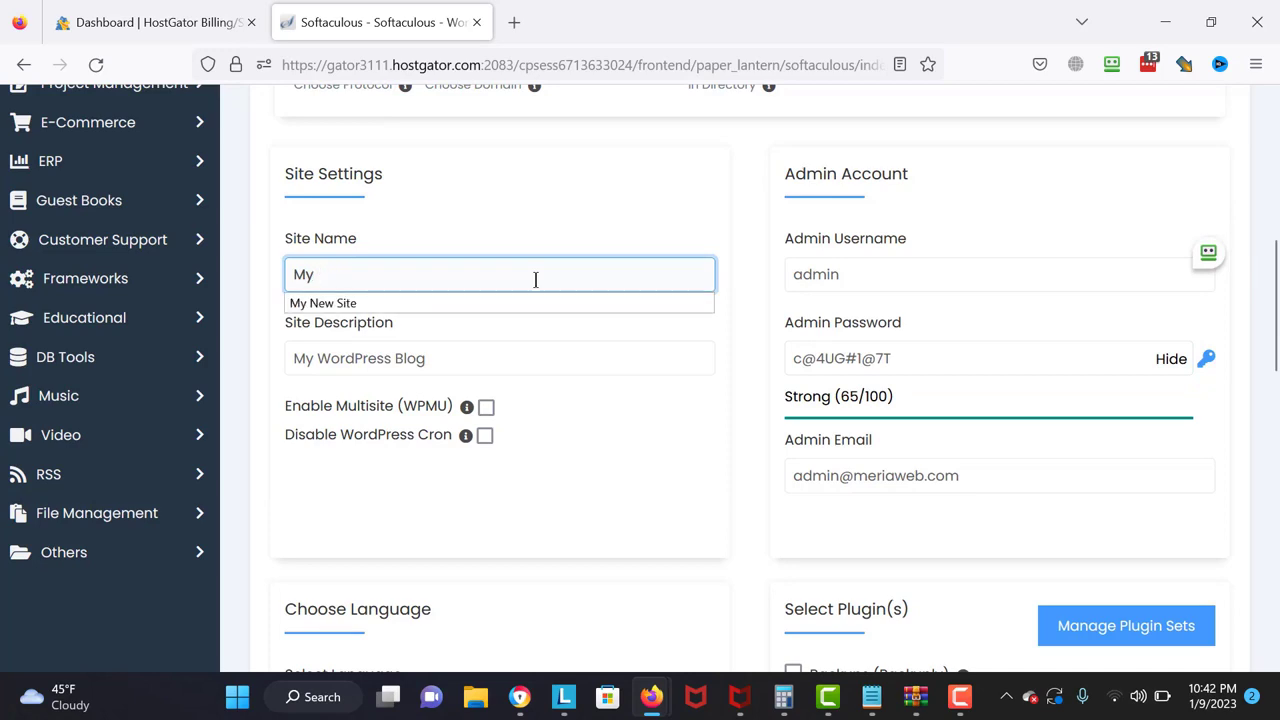
type("New Site")
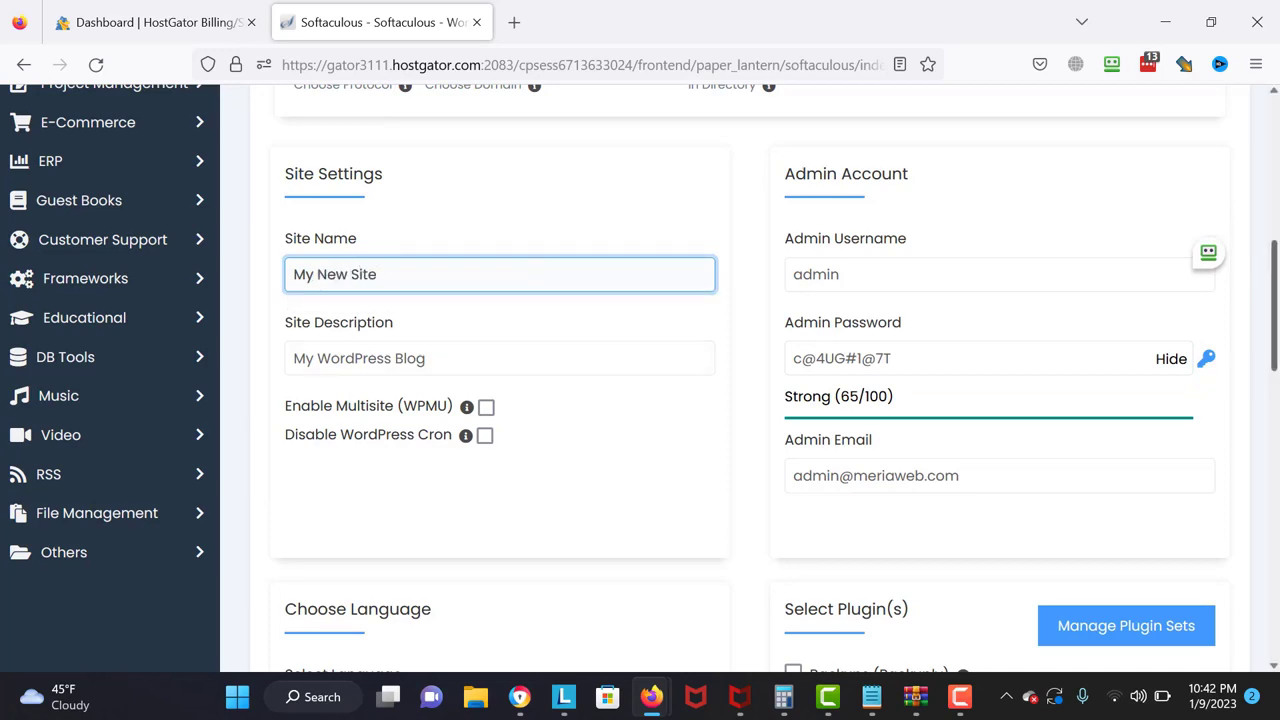
- Enter the e-mail address for the installation details, start the WordPress installation and decline the RoboForm login offer
scroll(535, 280, "down", 3)
scroll(640, 380, "down", 5)
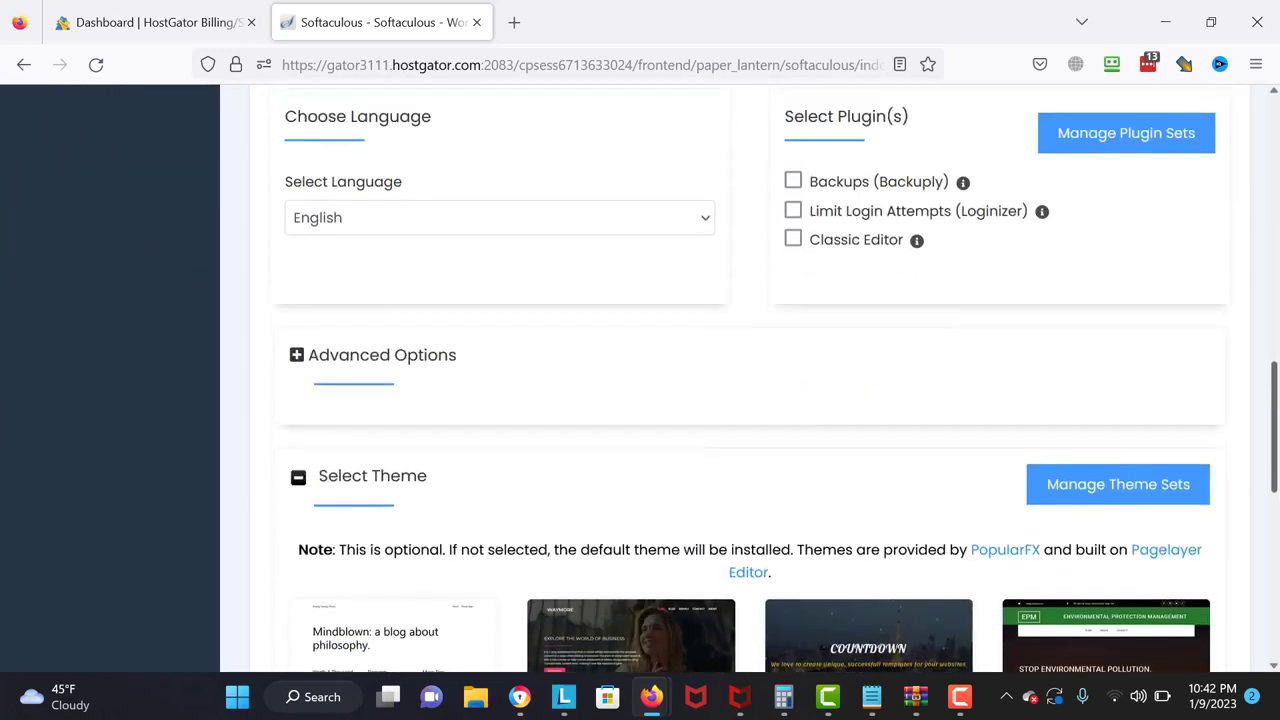
scroll(637, 518, "down", 5)
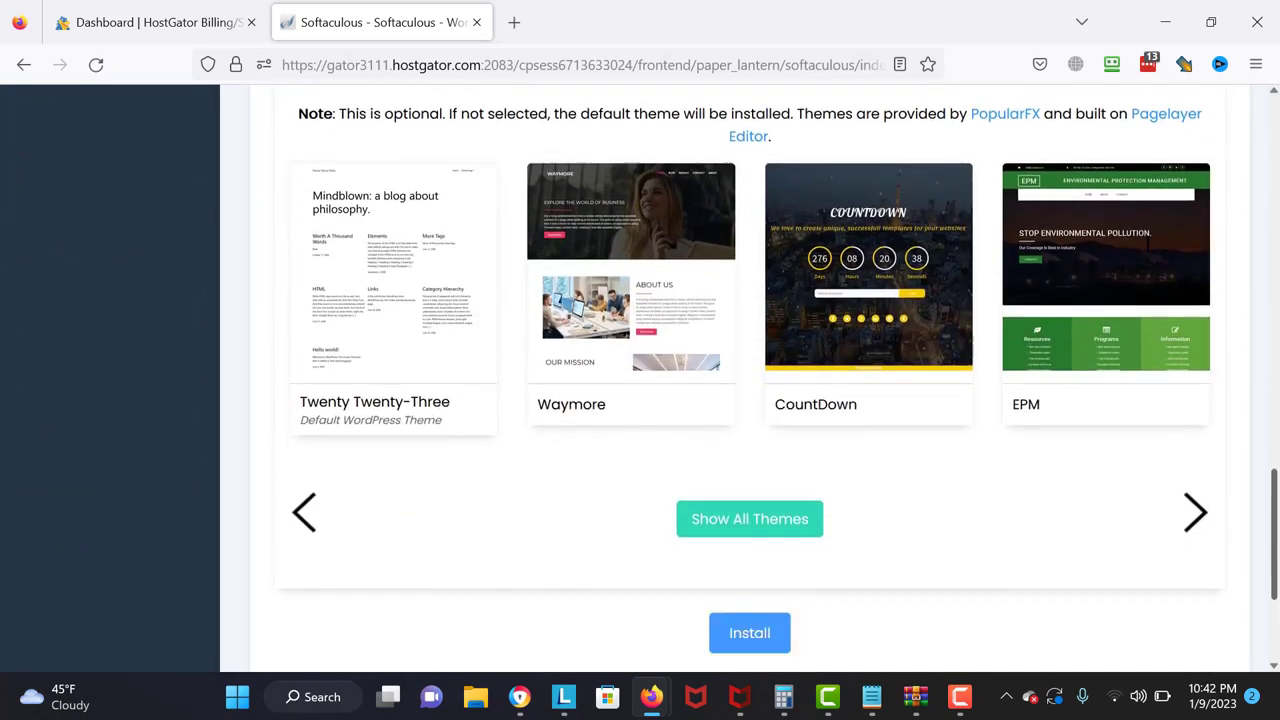
left_click(724, 572)
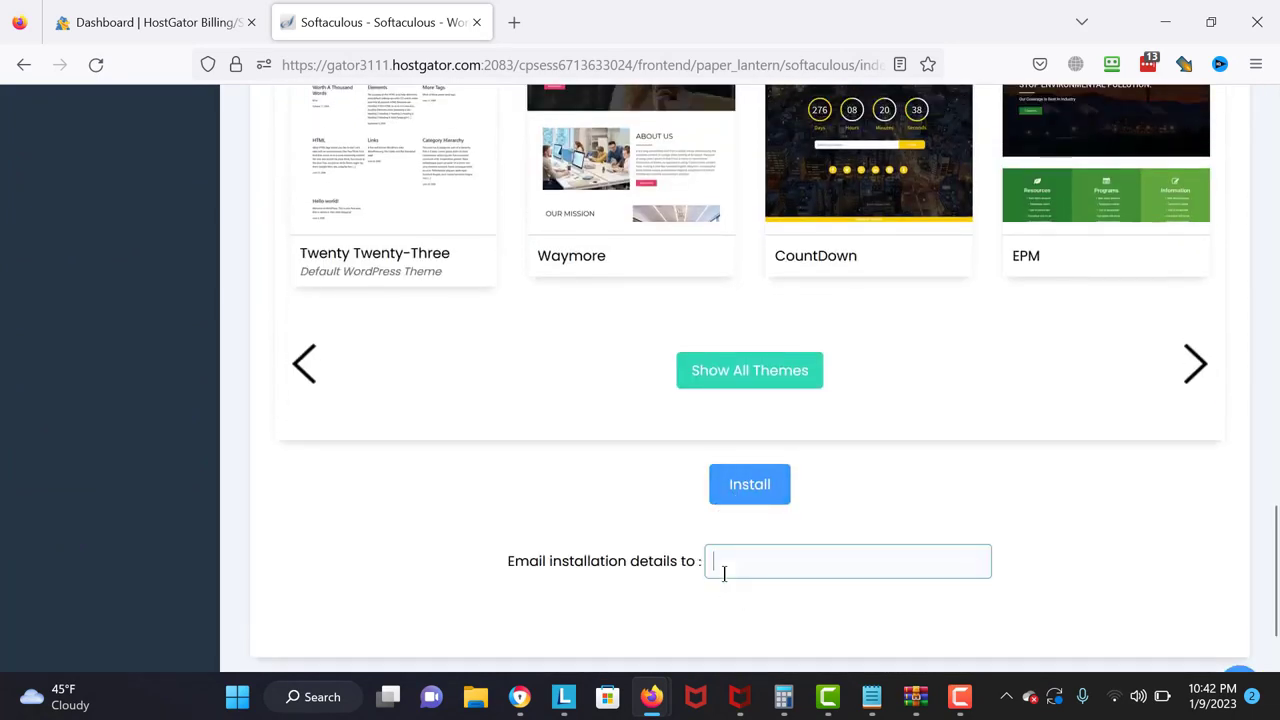
type("Youremail@gmail.com")
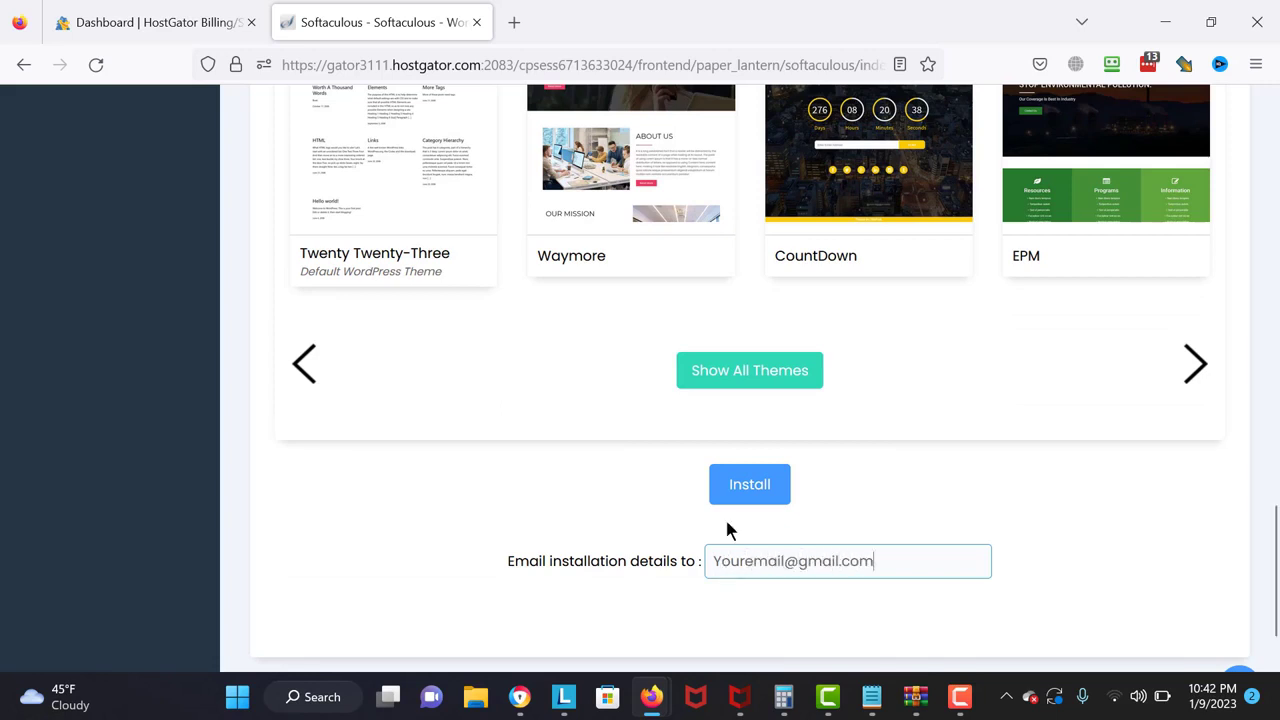
left_click(740, 484)
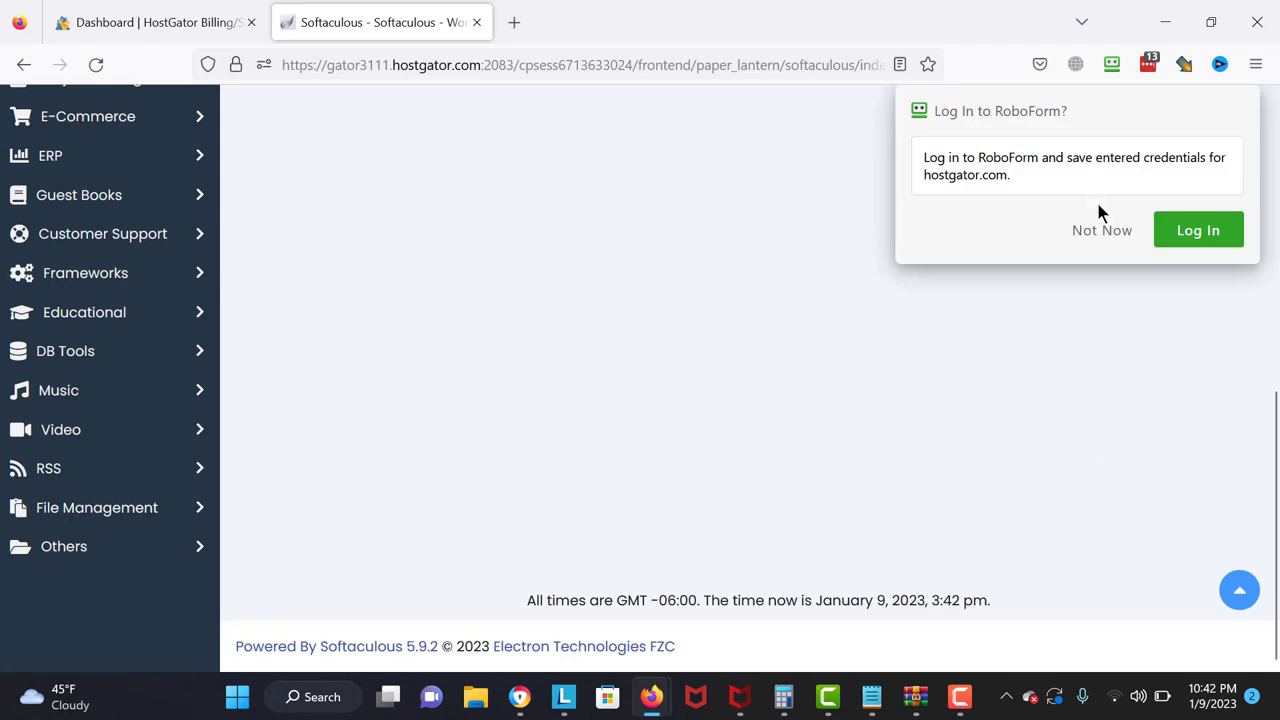
left_click(1102, 230)
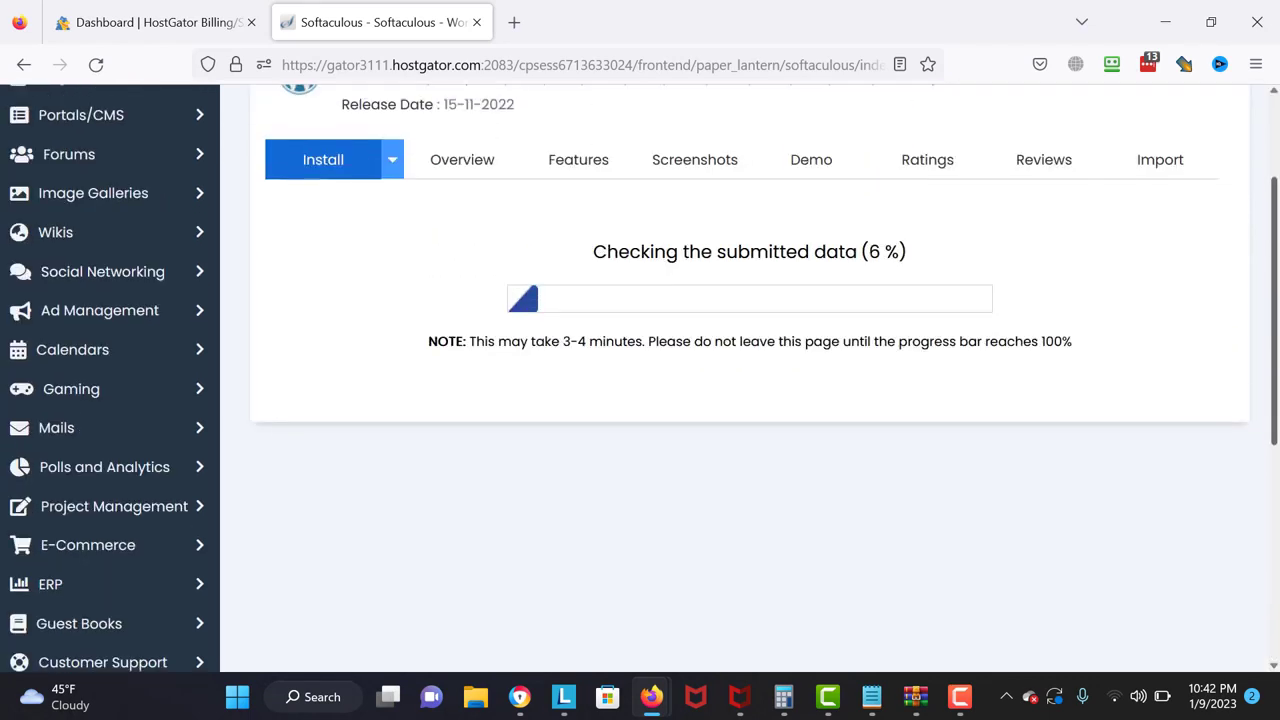
left_click_drag(1275, 282, 1275, 190)
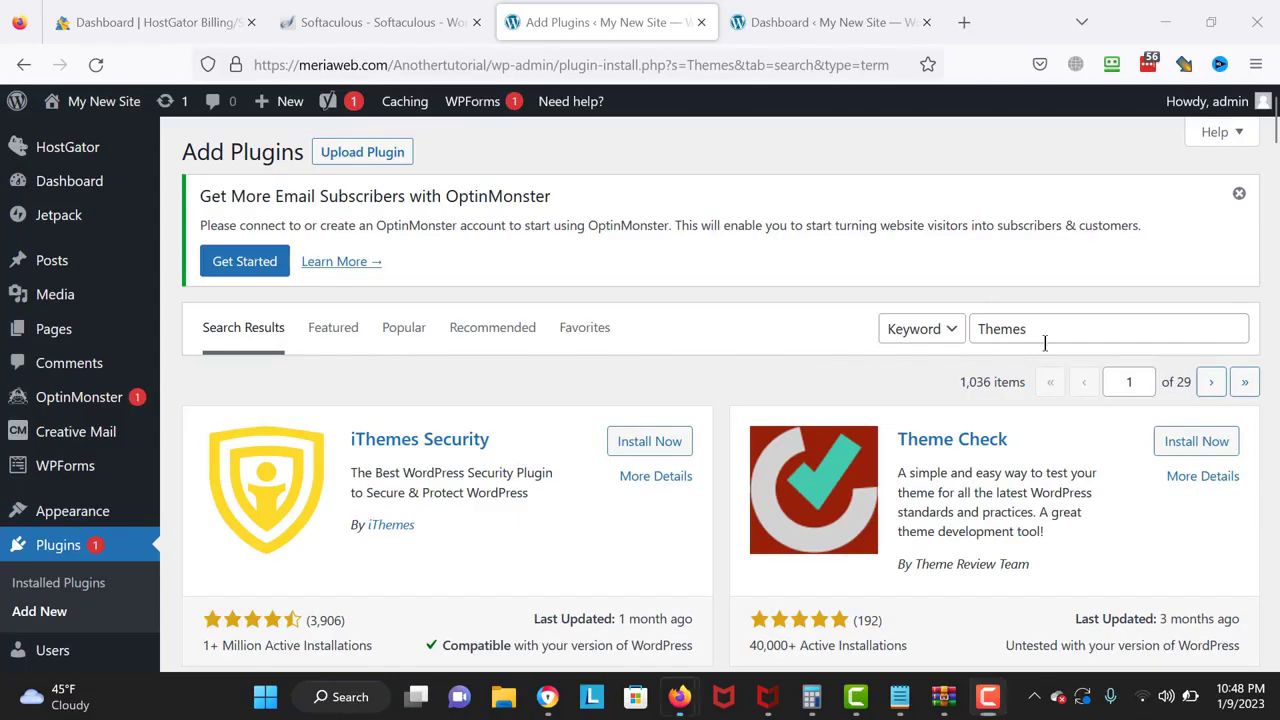
- Replace the plugin search term with Elementor
key("BackSpace")
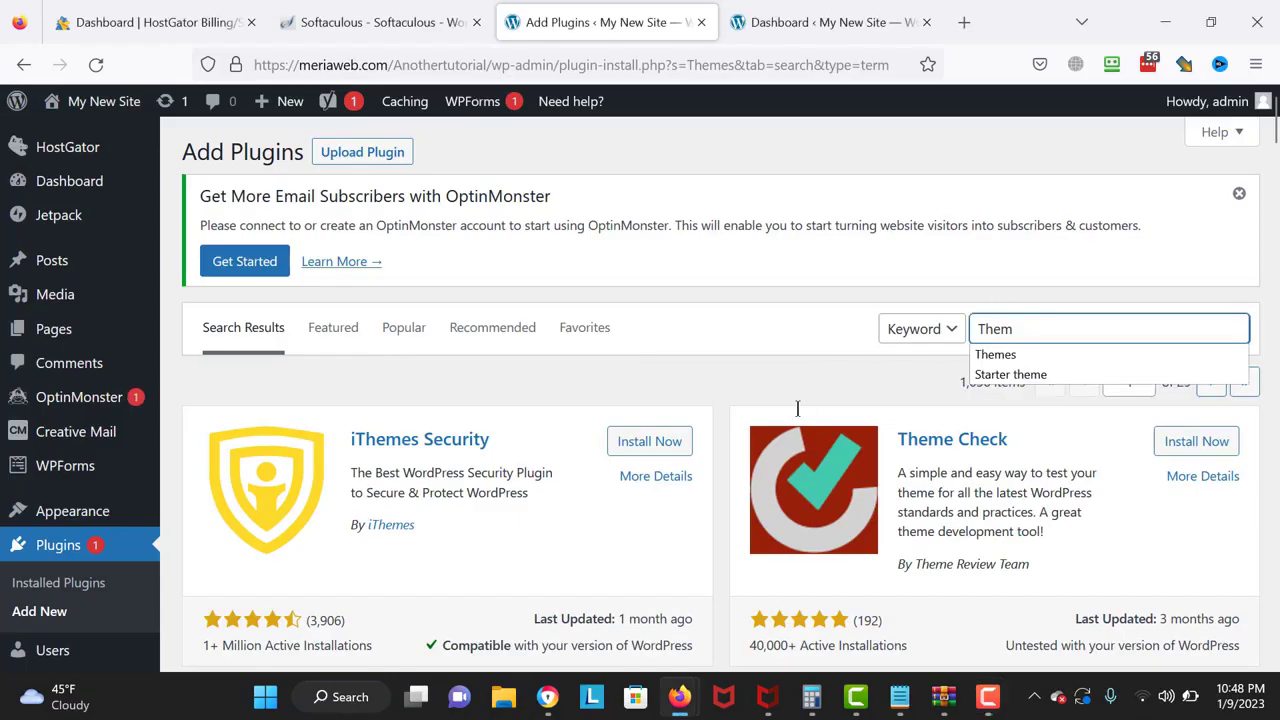
key("BackSpace")
key("BackSpace")
key("BackSpace")
key("BackSpace")
type("Elementor")
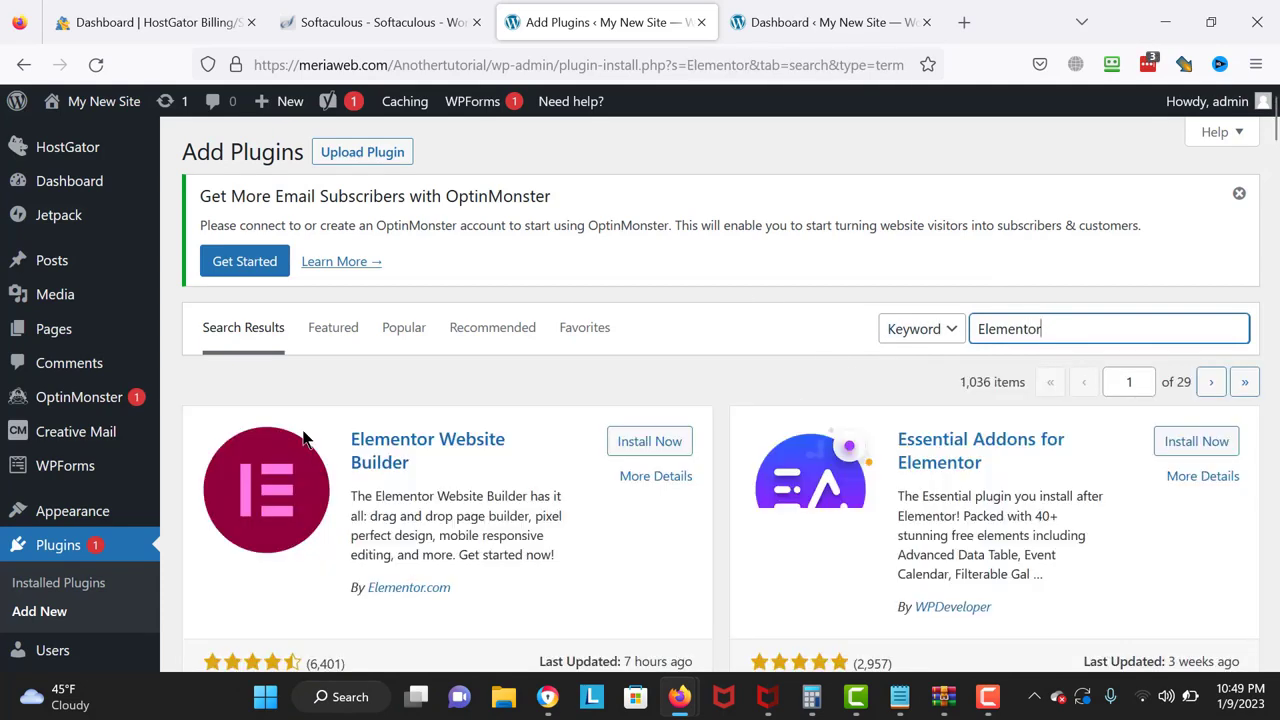
- Install and activate the Elementor Website Builder plugin
left_click(655, 441)
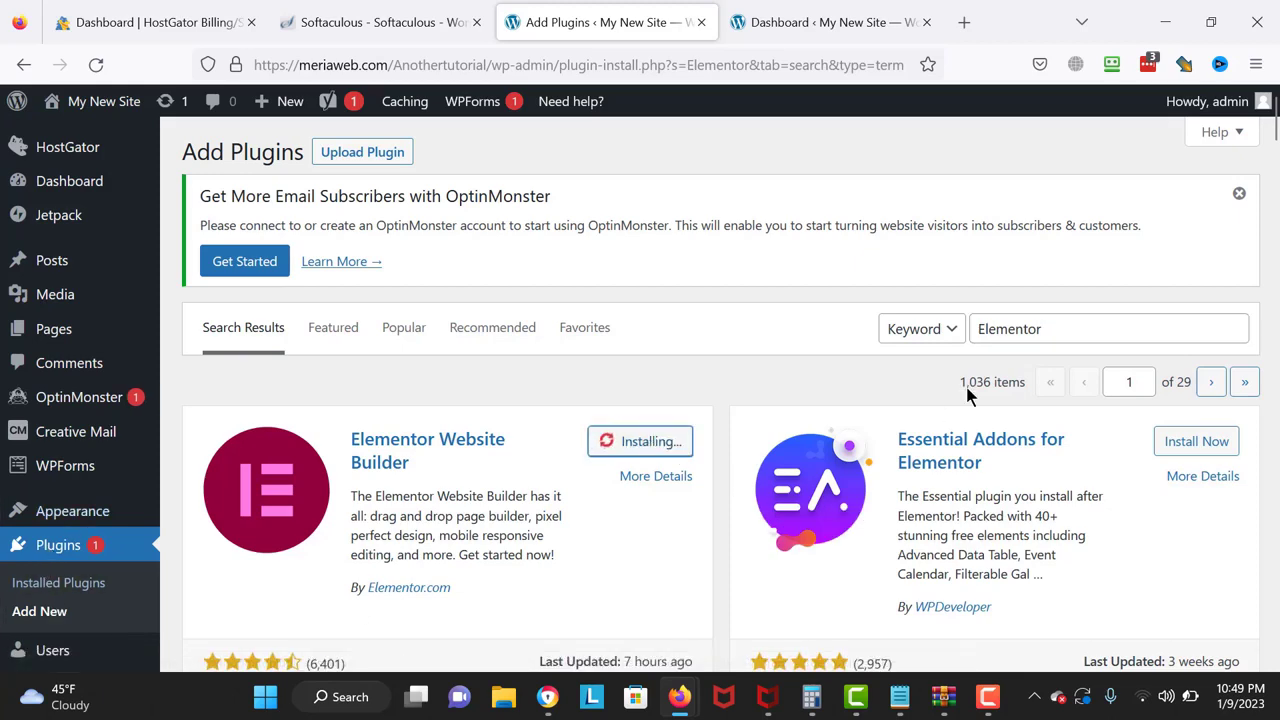
scroll(1276, 140, "down", 2)
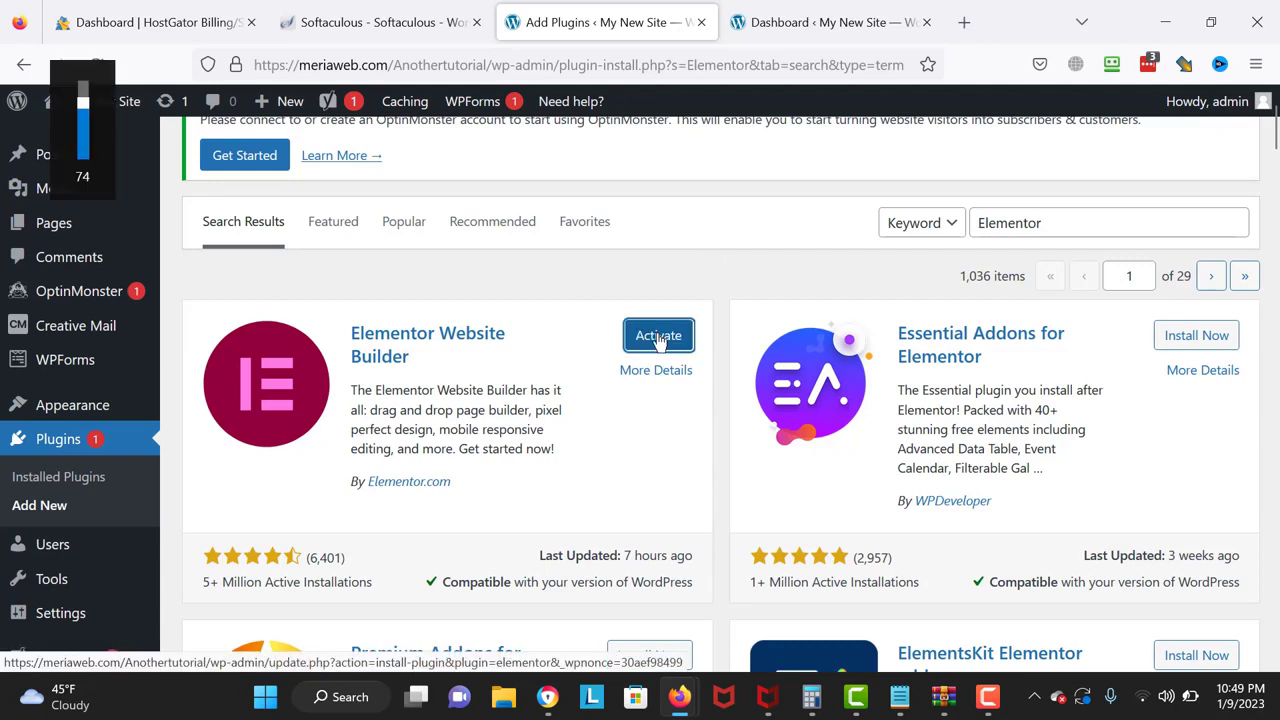
key("XF86AudioRaiseVolume")
key("XF86AudioRaiseVolume")
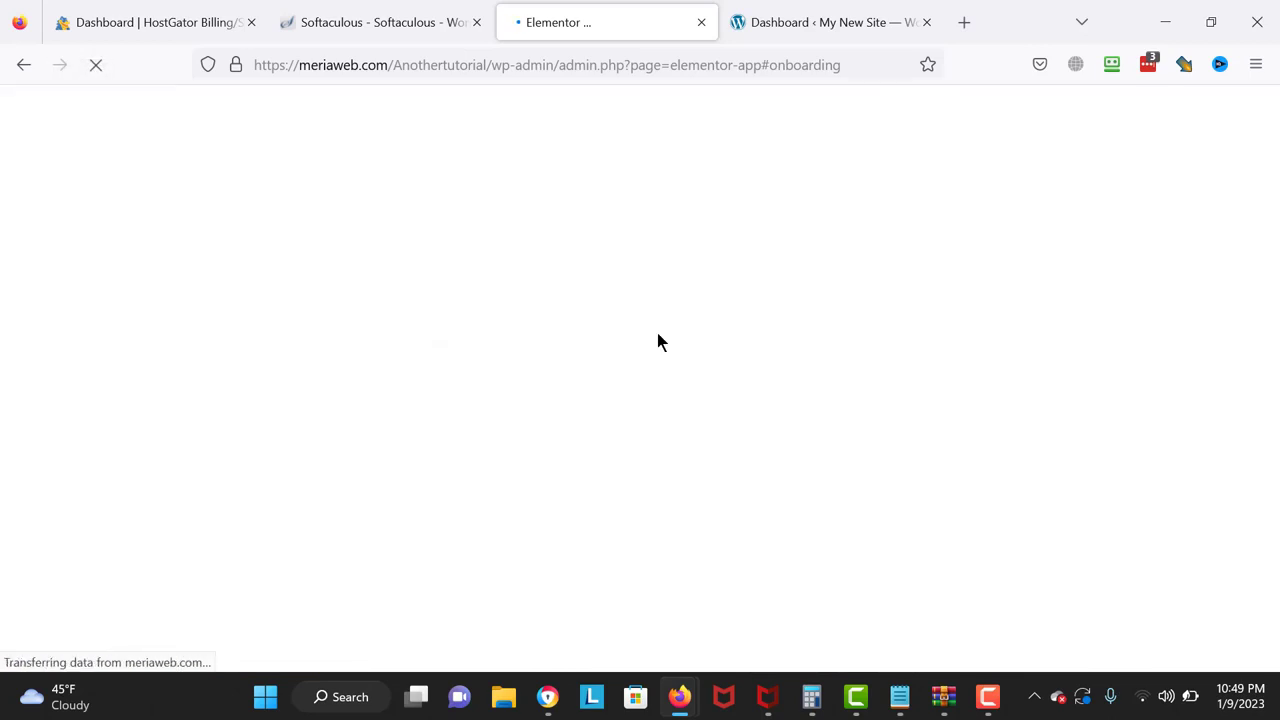
- Continue Elementor's setup with the Hello Theme and name the site My tutorial
scroll(363, 600, "down", 3)
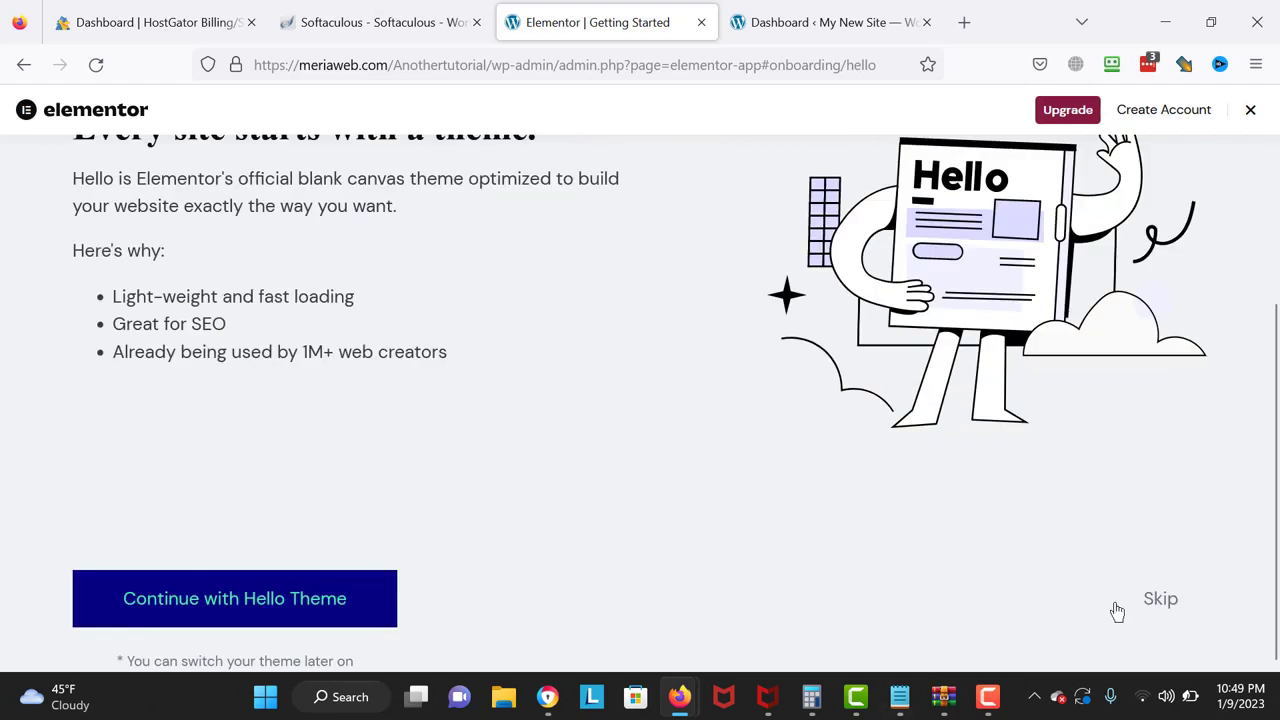
left_click(243, 585)
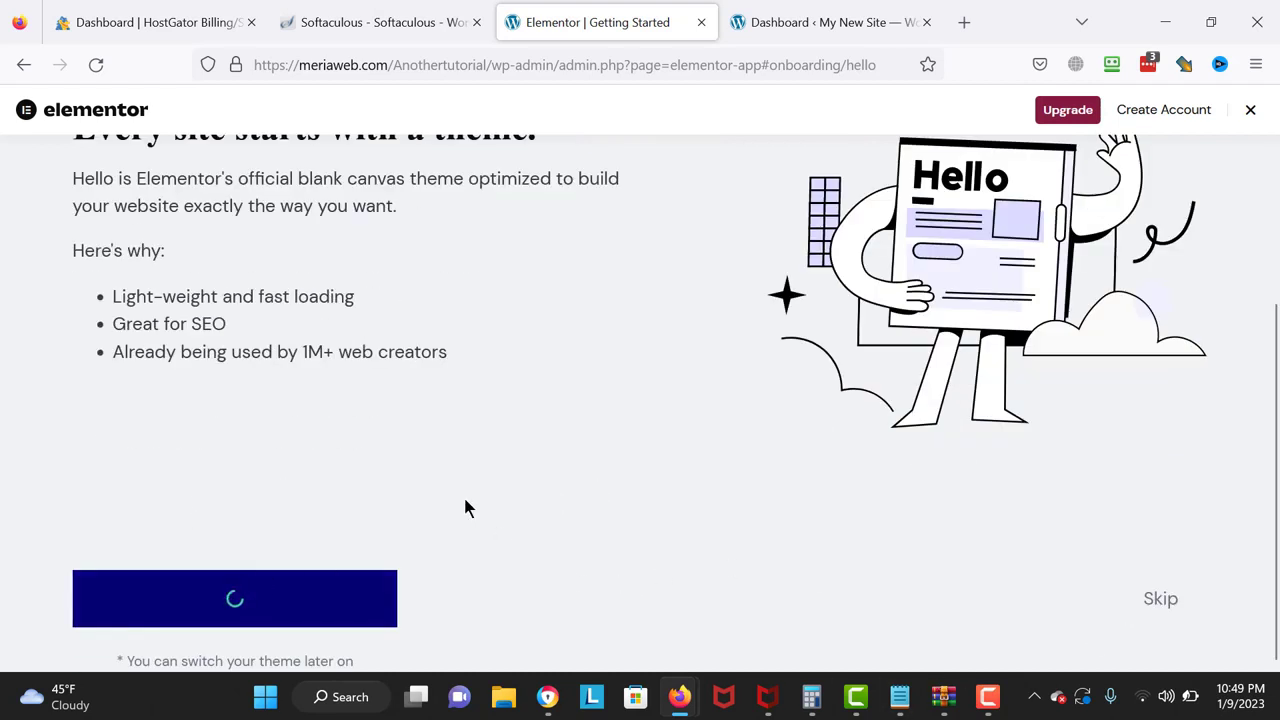
left_click_drag(353, 573, 34, 559)
key("BackSpace")
type("My tutorial")
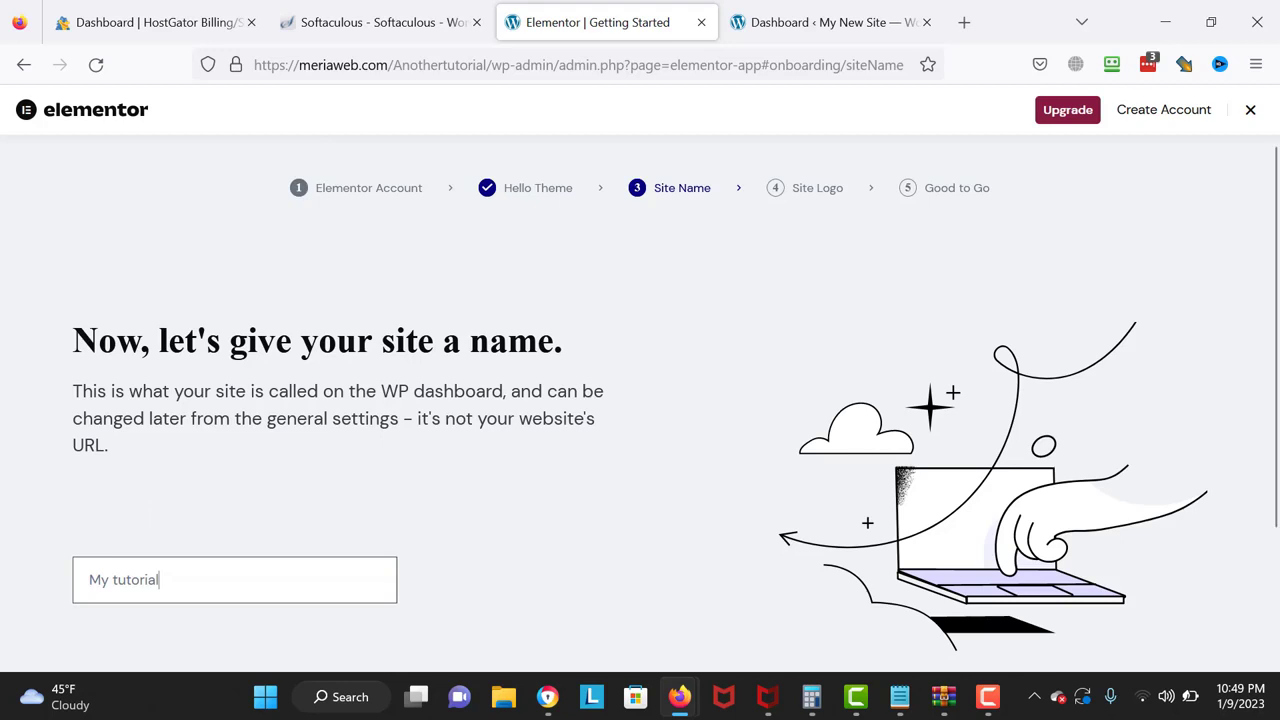
scroll(236, 555, "down", 2)
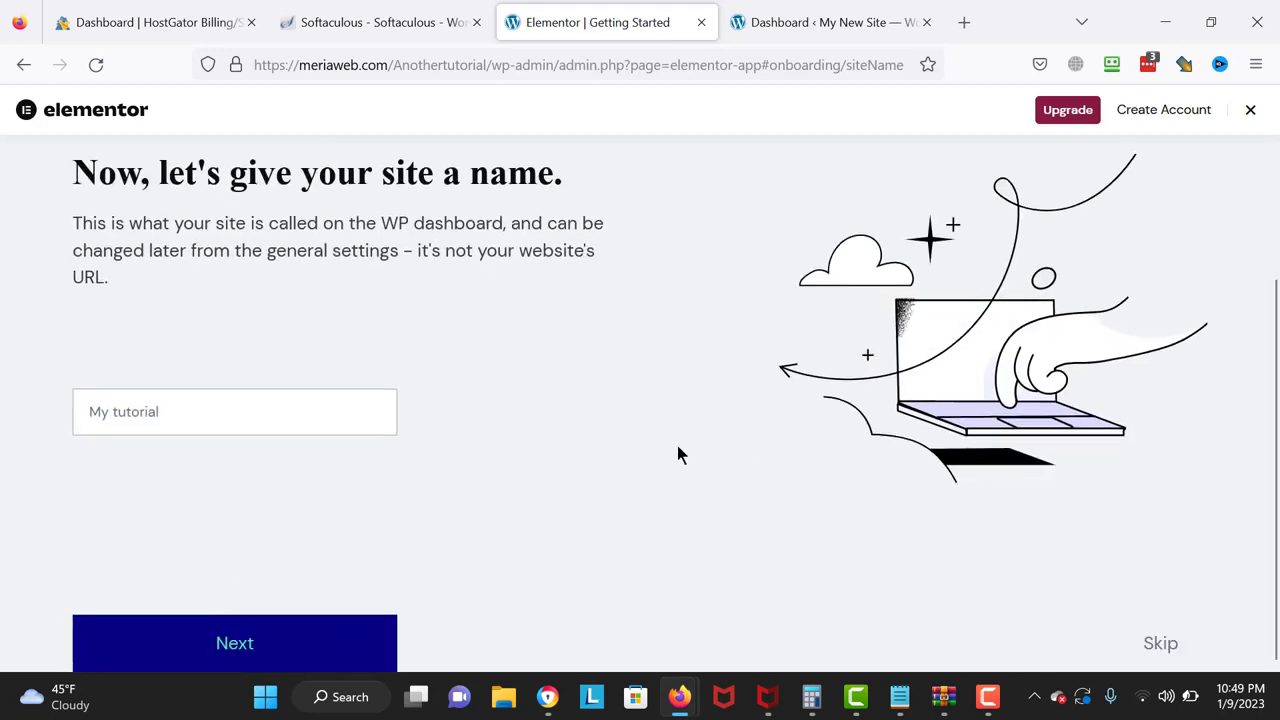
- Skip adding a site logo and choose to browse Elementor's templates
scroll(1133, 360, "down", 2)
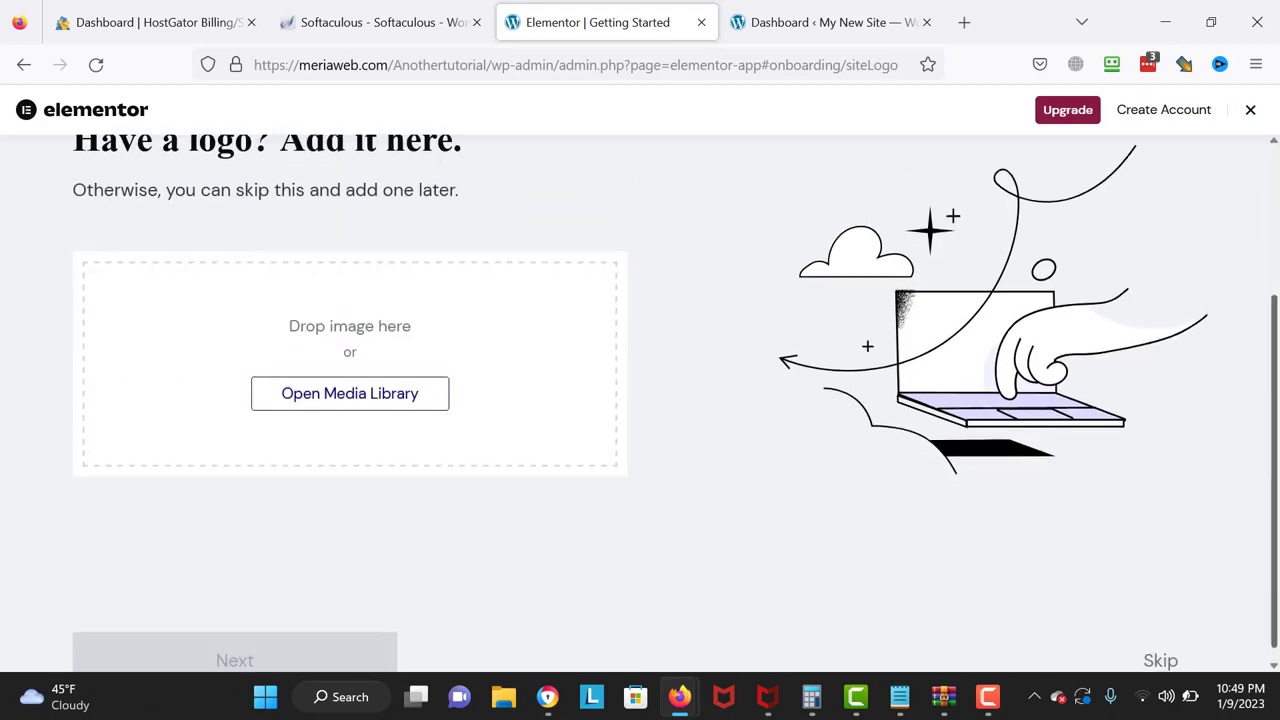
left_click(1161, 644)
scroll(1183, 654, "down", 2)
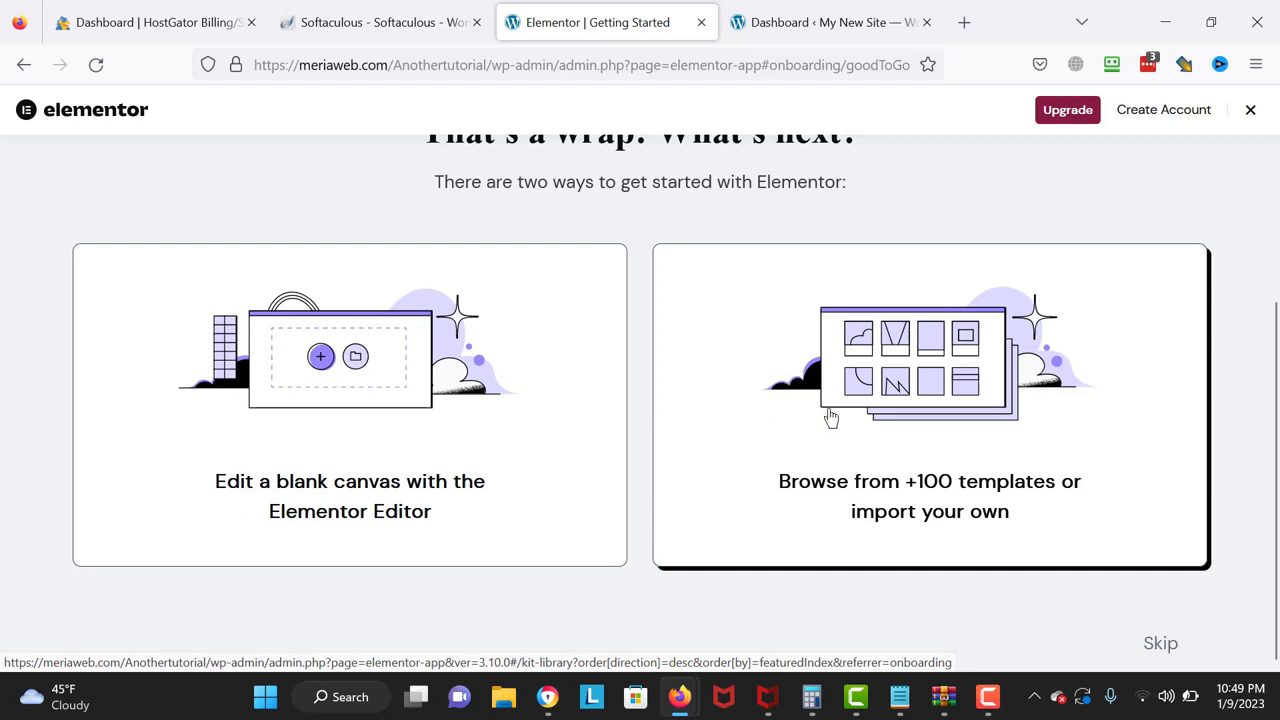
left_click(1079, 549)
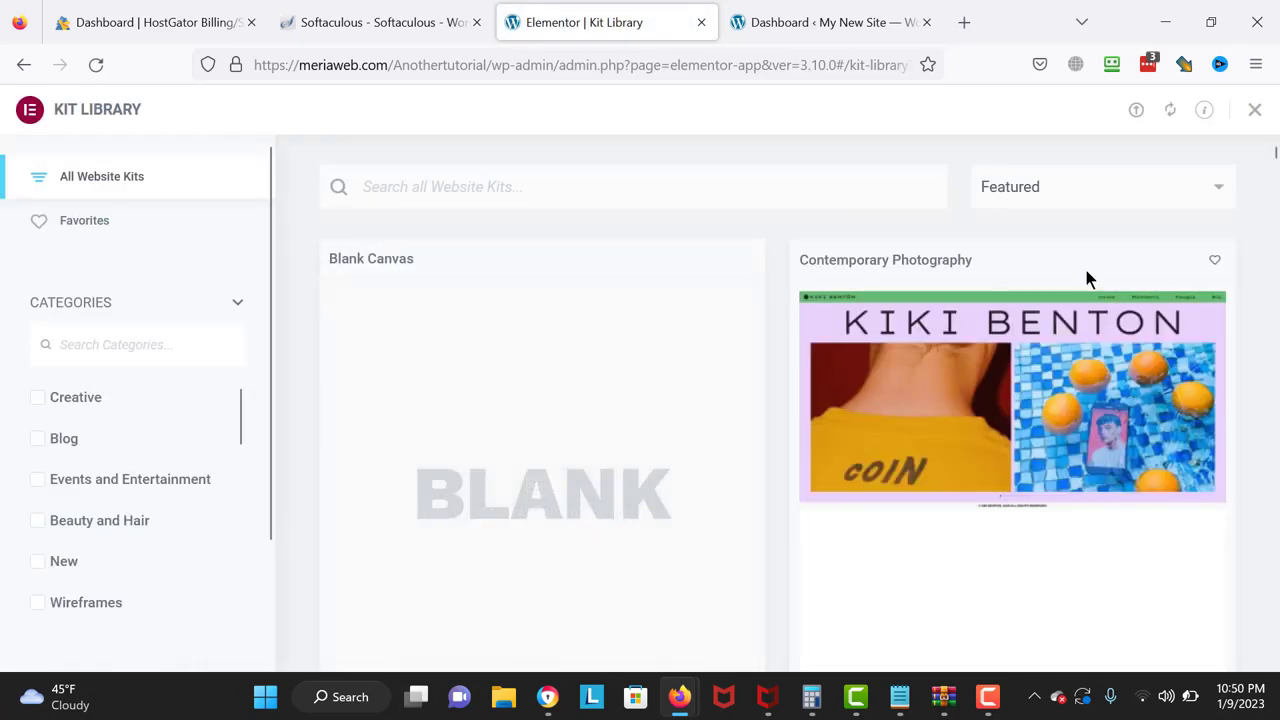
- Sort the website kits by Popular and filter them by the Free plan
left_click(1118, 209)
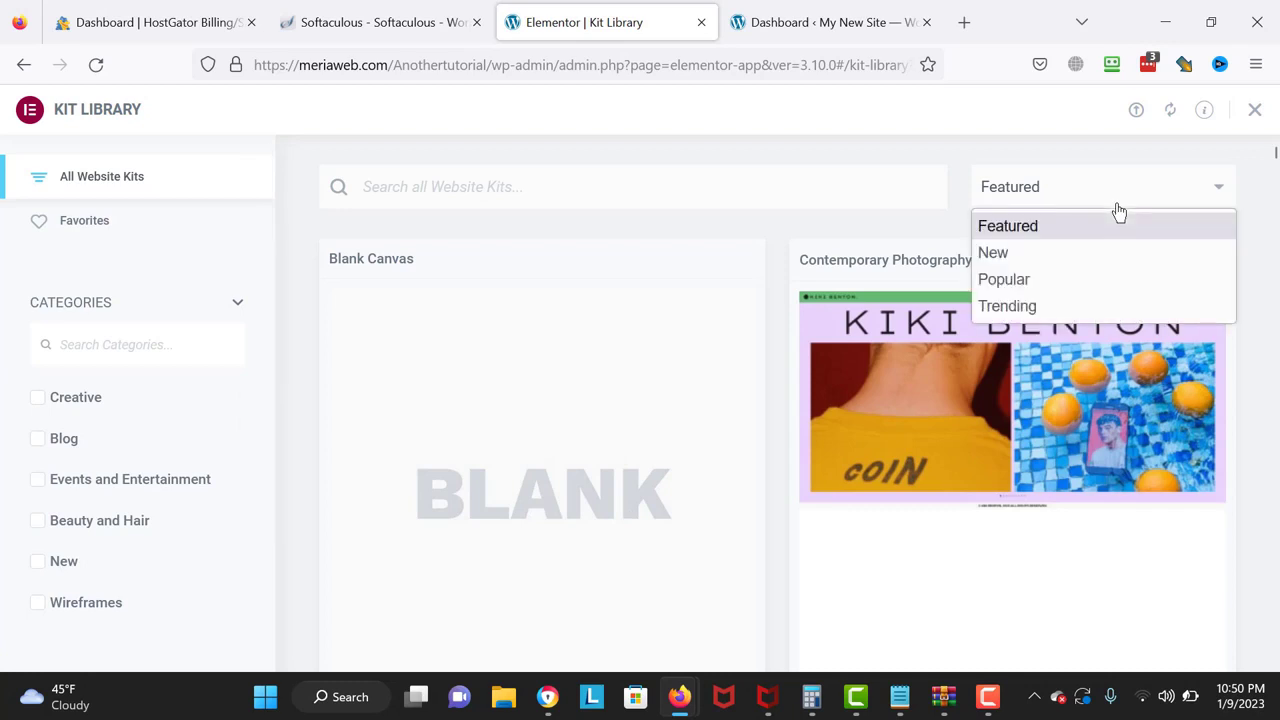
left_click(1068, 282)
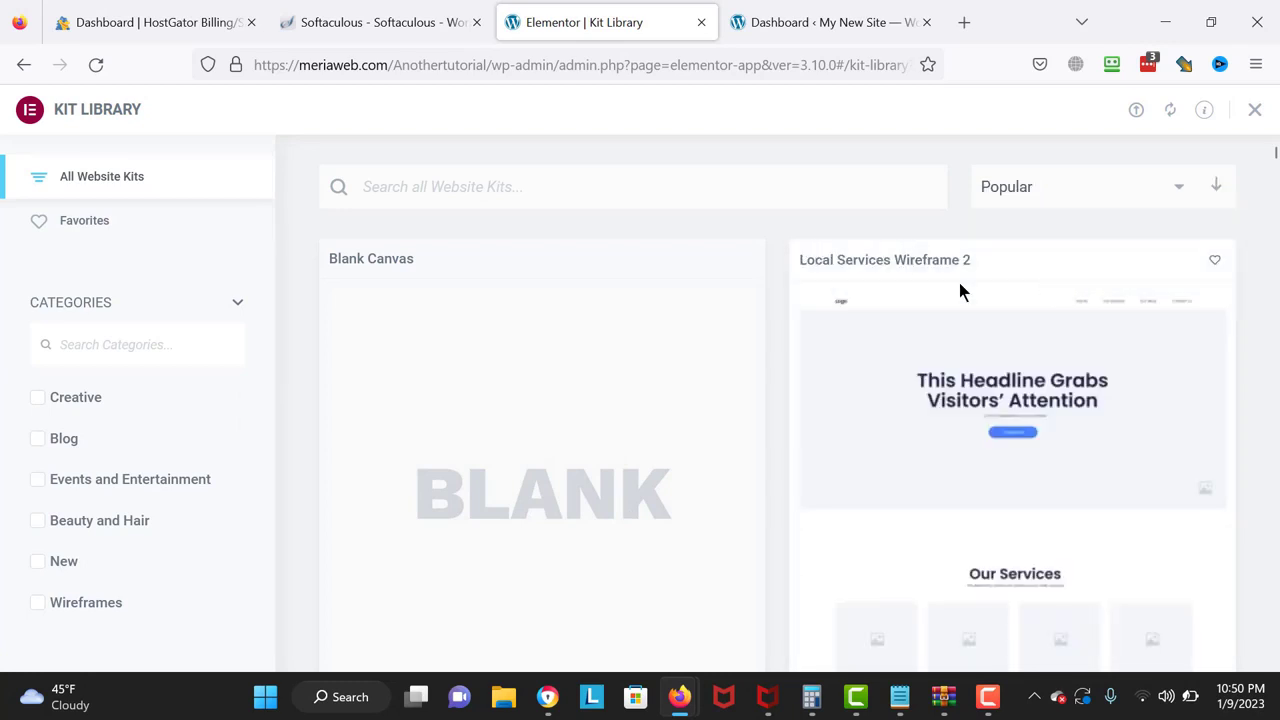
left_click(126, 300)
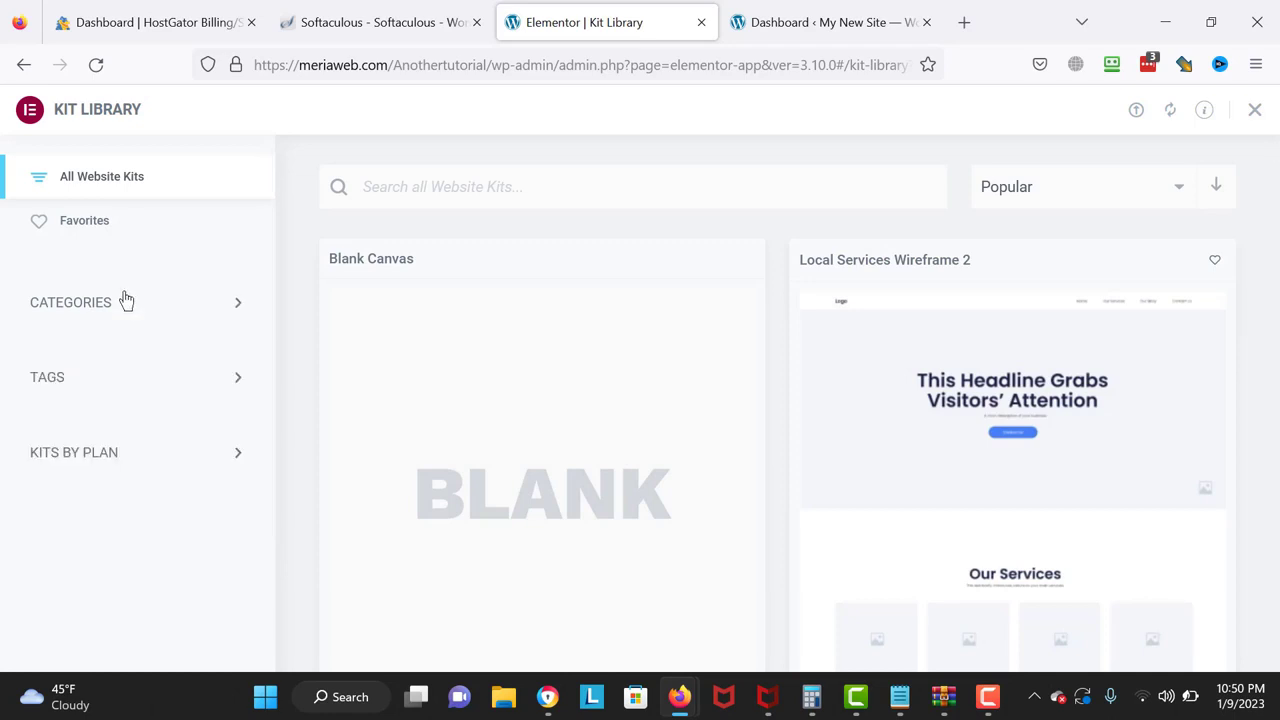
left_click(162, 455)
left_click(68, 495)
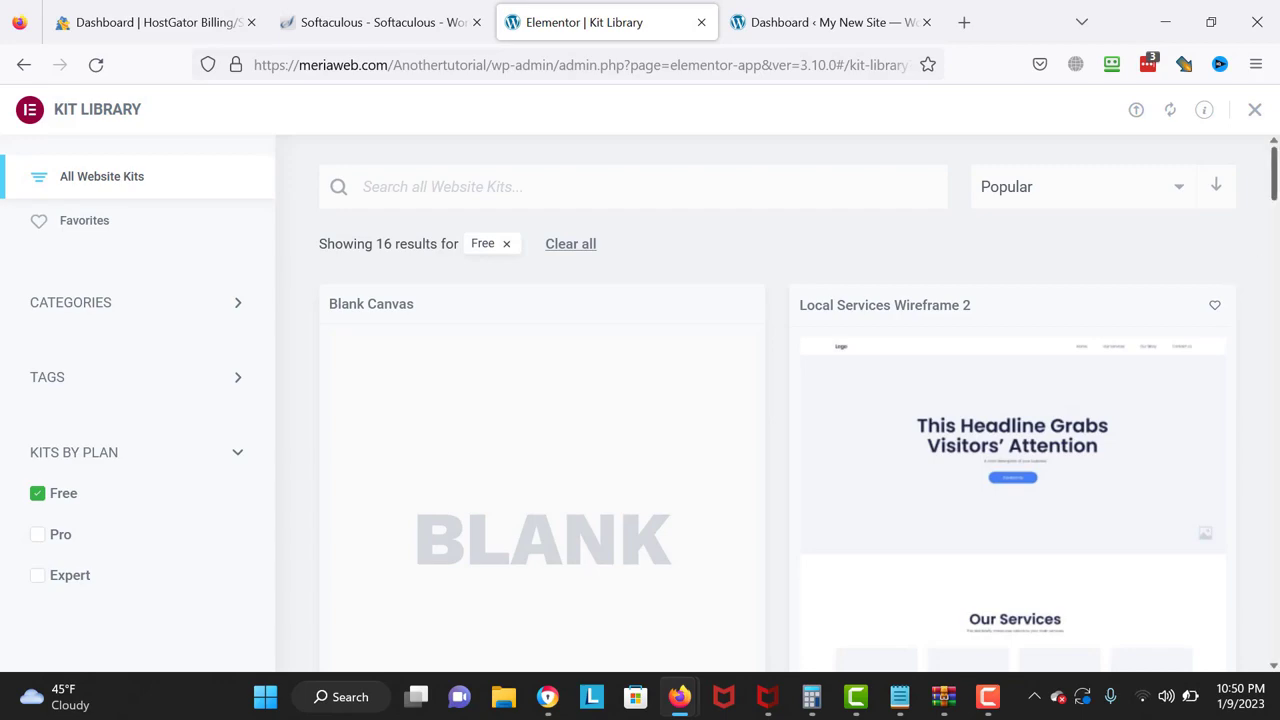
- Change the kit plan filter to Pro only and browse the matching website kits
mouse_move(1276, 195)
left_mouse_down()
mouse_move(1275, 600)
mouse_move(1274, 292)
mouse_move(387, 243)
left_mouse_up()
left_click(78, 535)
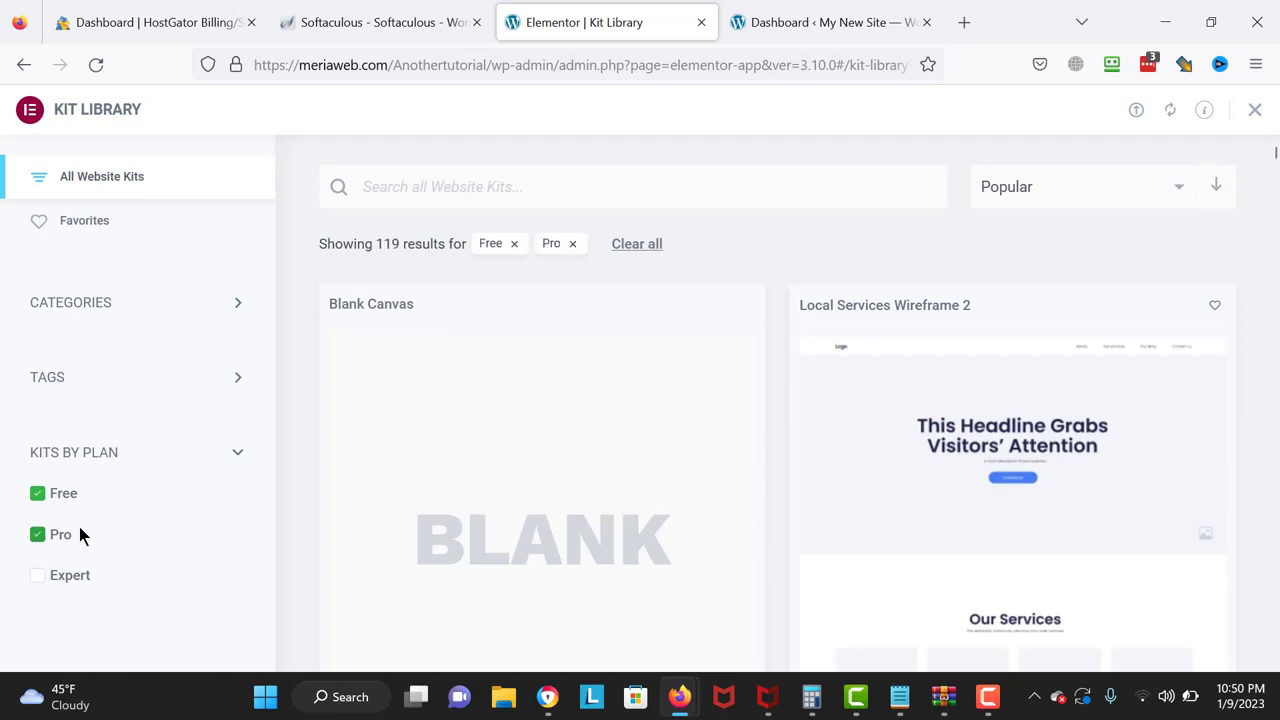
left_click(37, 493)
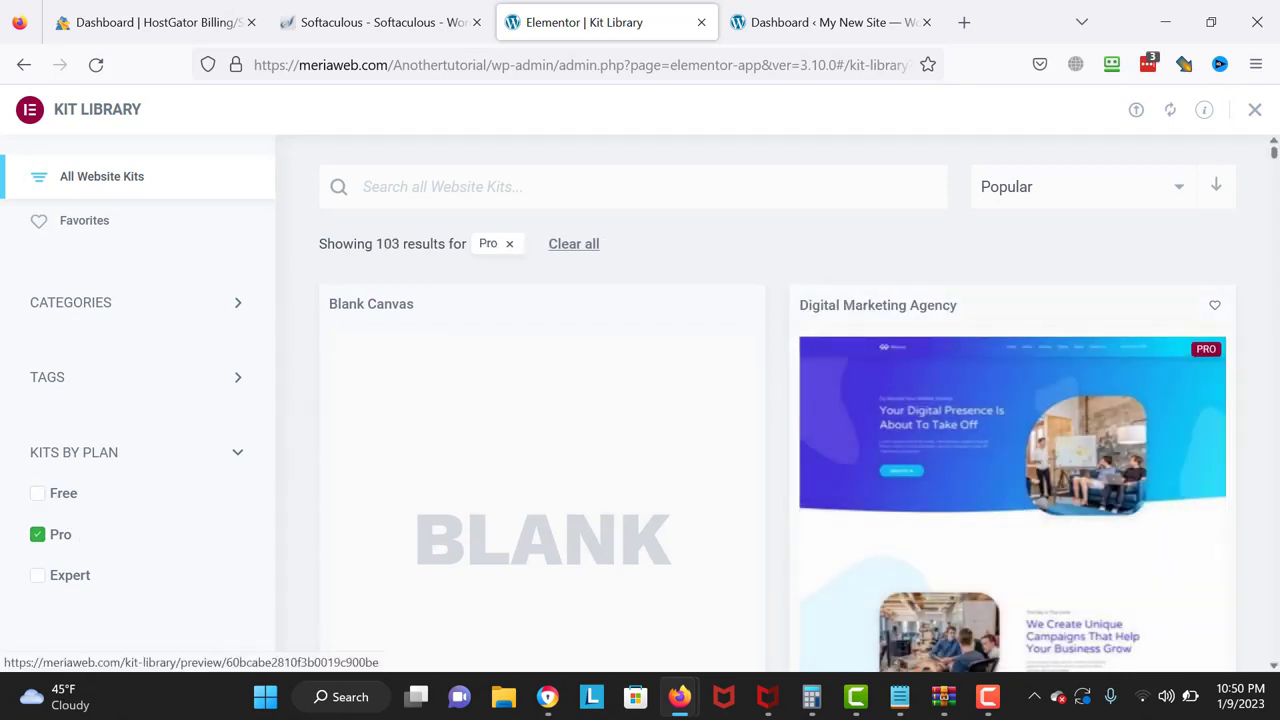
left_click_drag(1274, 154, 1274, 220)
key("XF86AudioLowerVolume")
key("XF86AudioLowerVolume")
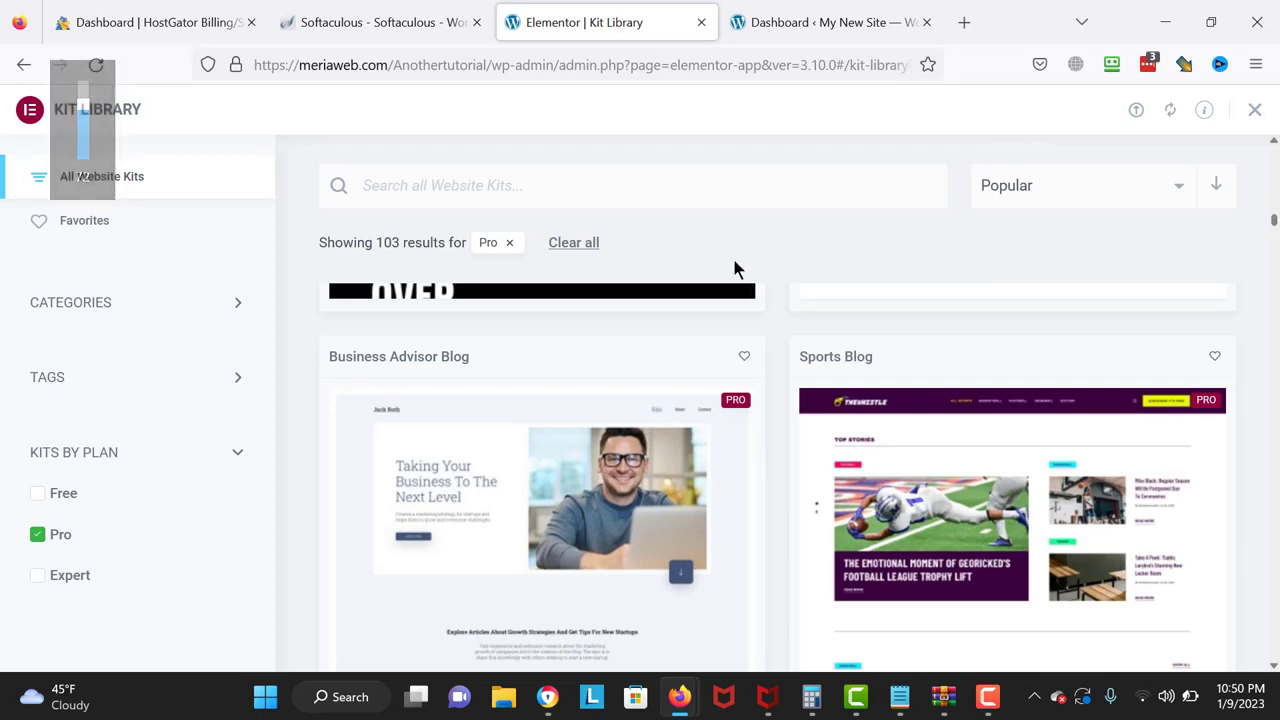
- Search the Pro website kits for business and look through the matching templates
left_click(441, 172)
type("business")
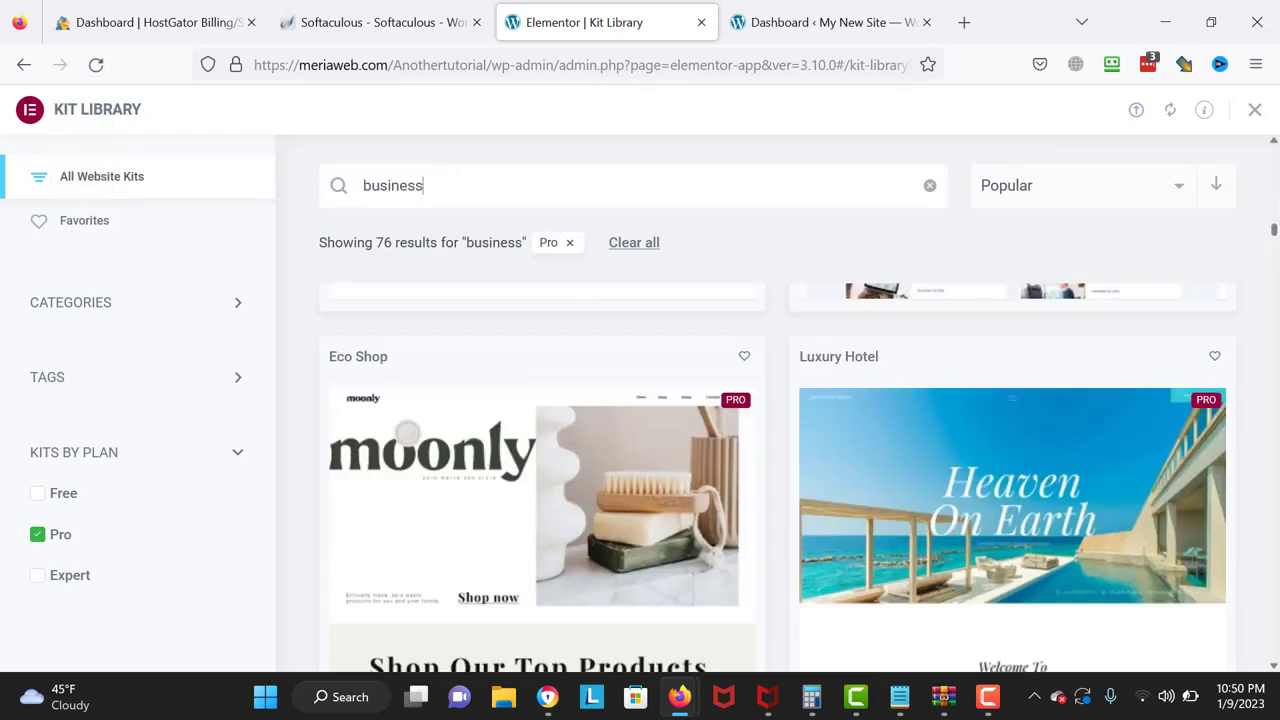
left_click_drag(1273, 231, 1273, 163)
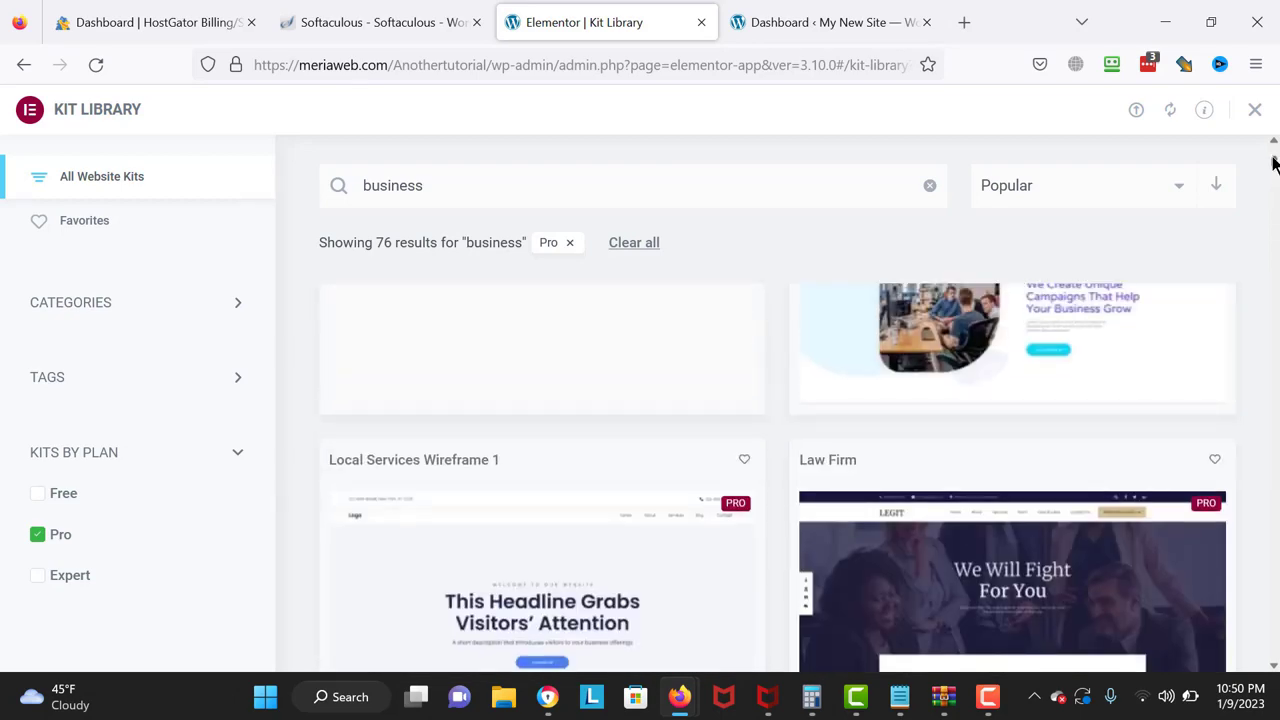
- Close the Kit Library and open the Add Plugins page from the WordPress dashboard
left_click(1252, 118)
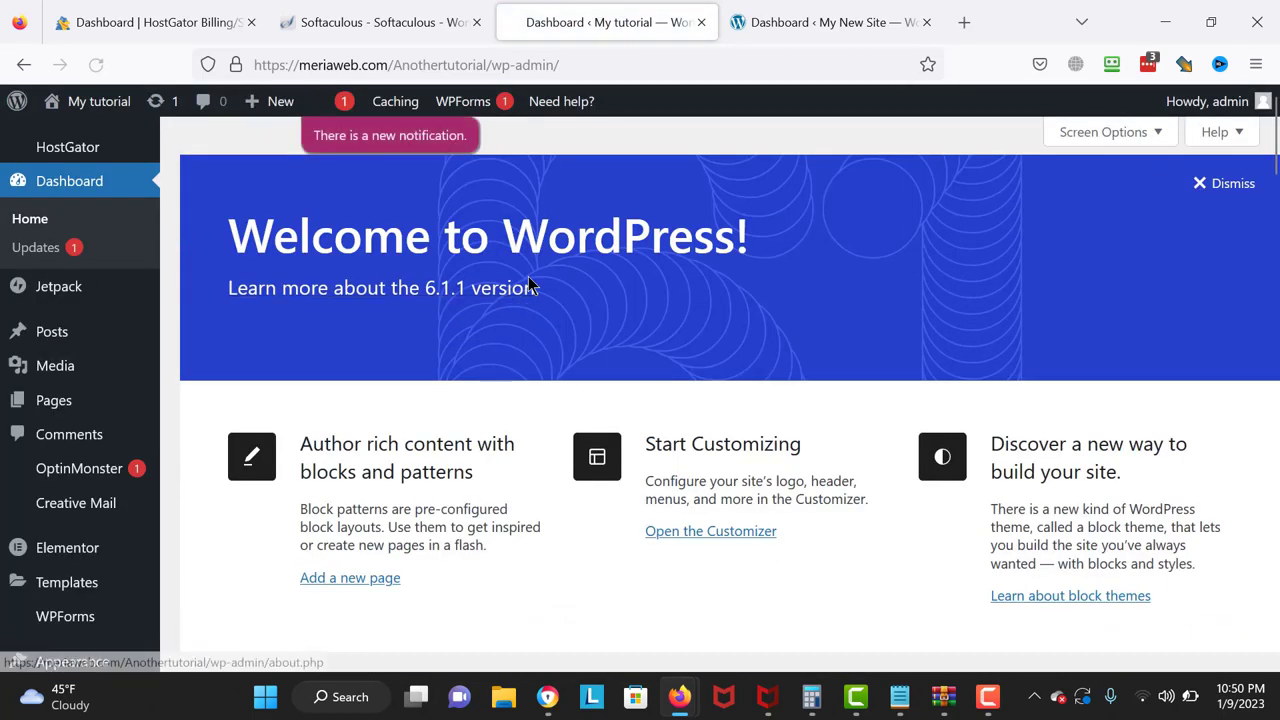
scroll(147, 520, "down", 2)
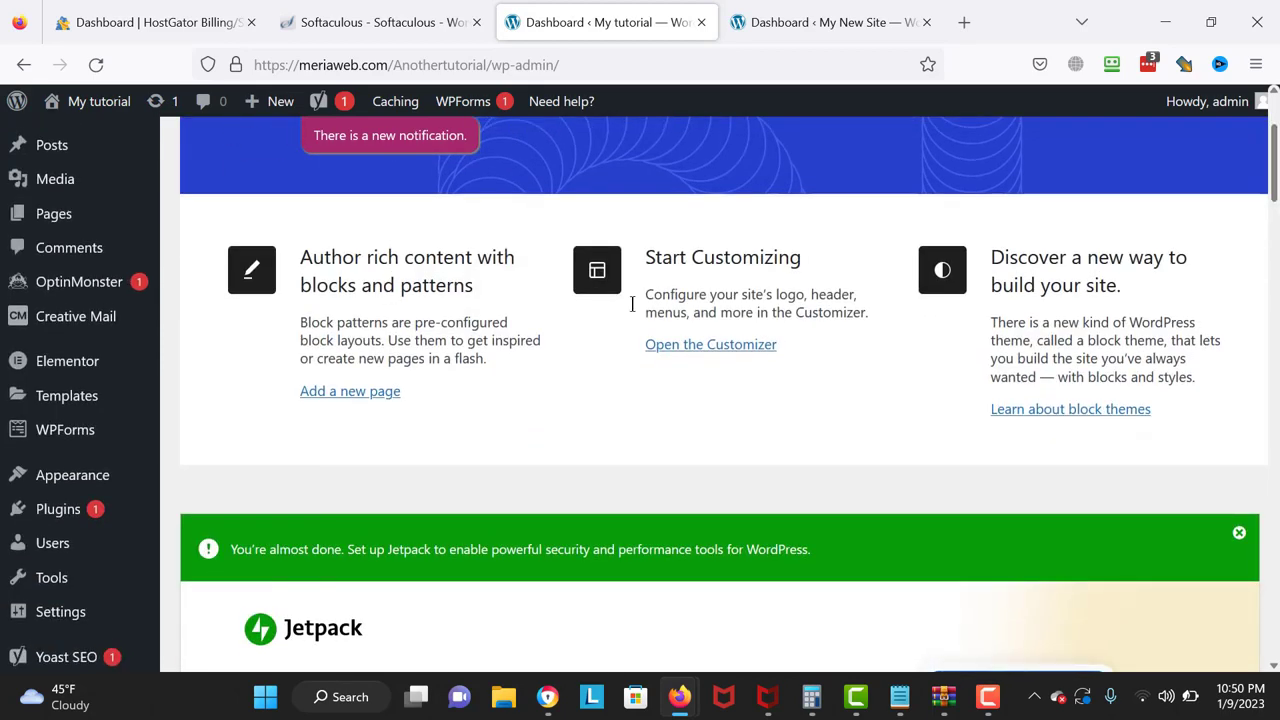
mouse_move(143, 514)
left_click(211, 552)
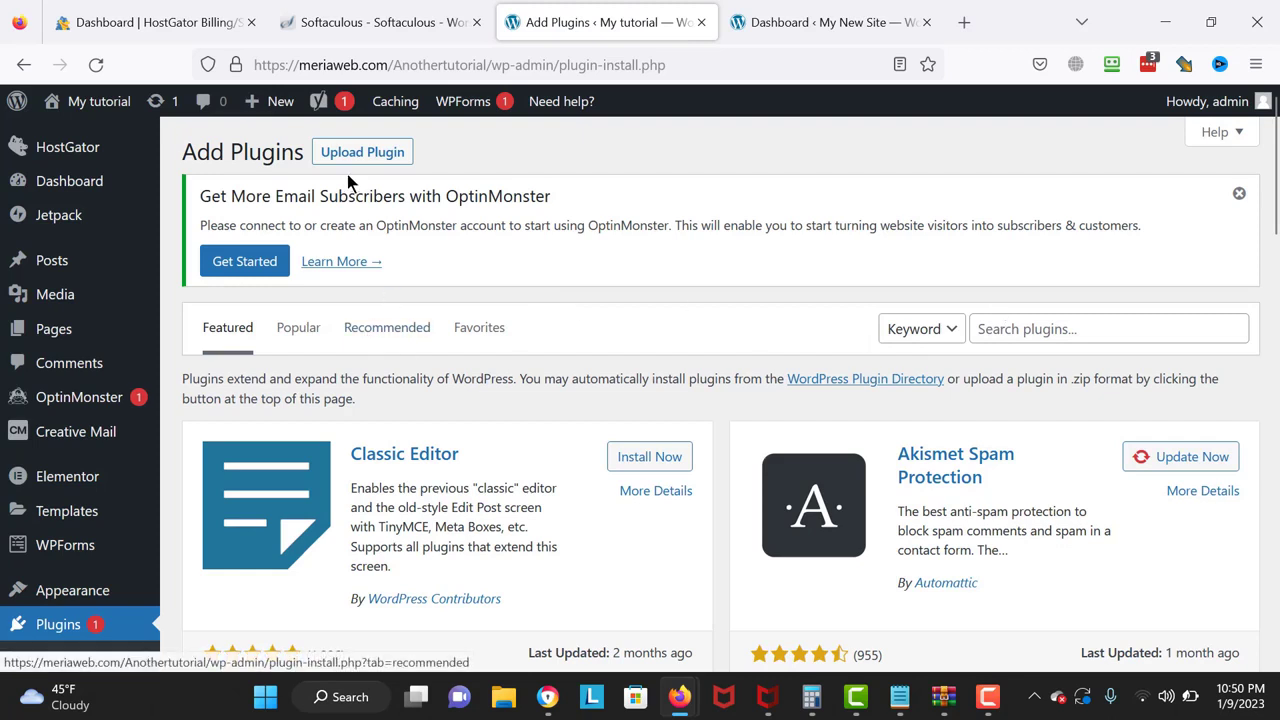
- Search the plugin directory for Themes, and install and activate the SKT Templates – Elementor & Gutenberg templates plugin
left_click(995, 325)
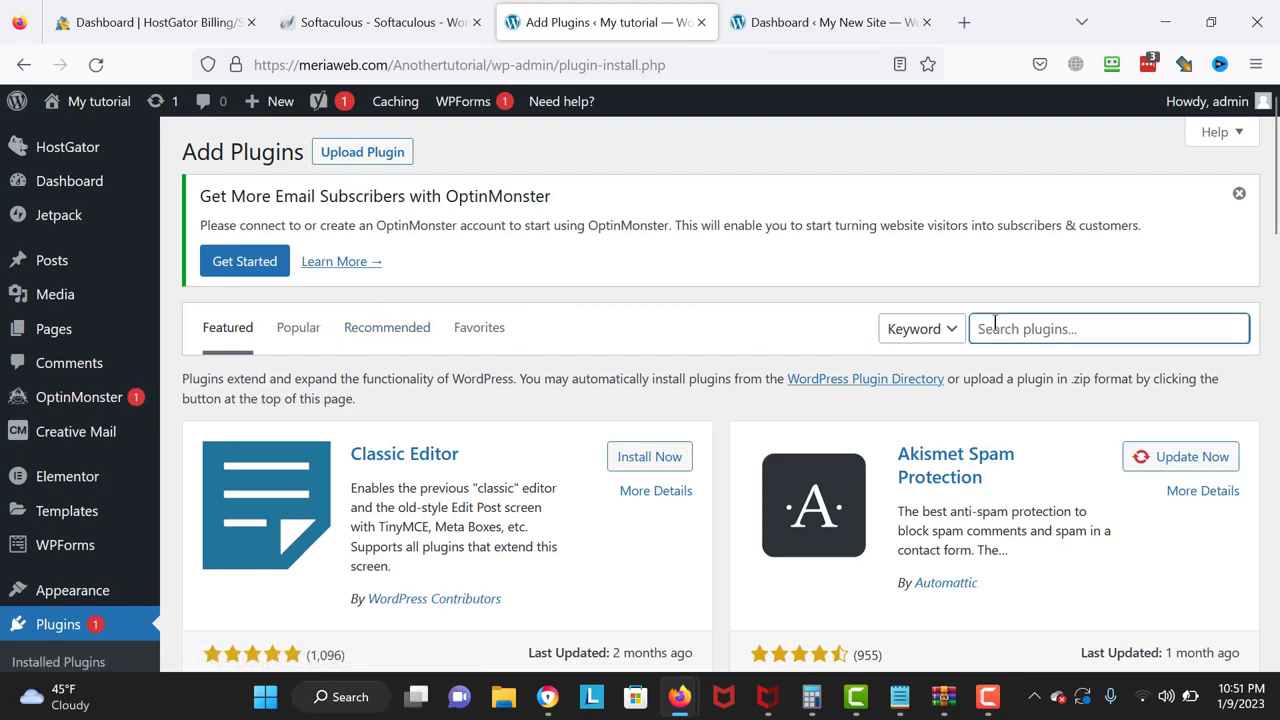
type("S")
key("BackSpace")
type("Themes")
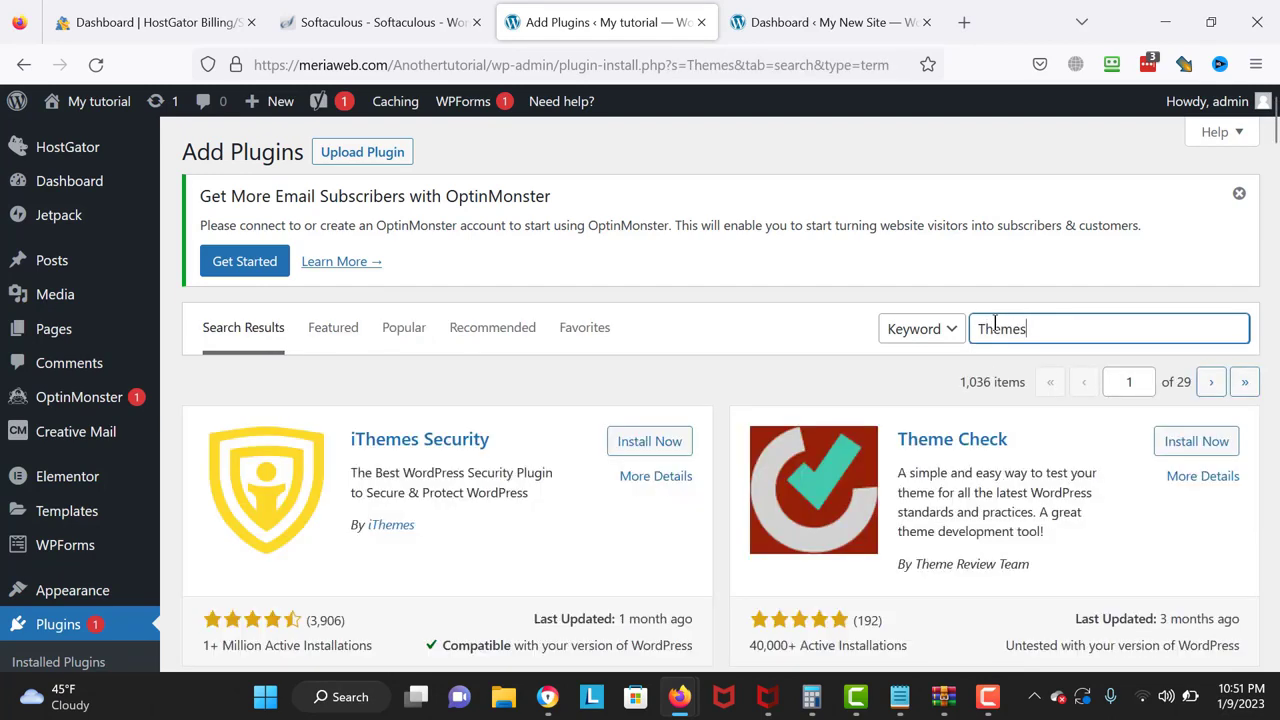
left_click_drag(1276, 128, 1275, 463)
left_click(1206, 320)
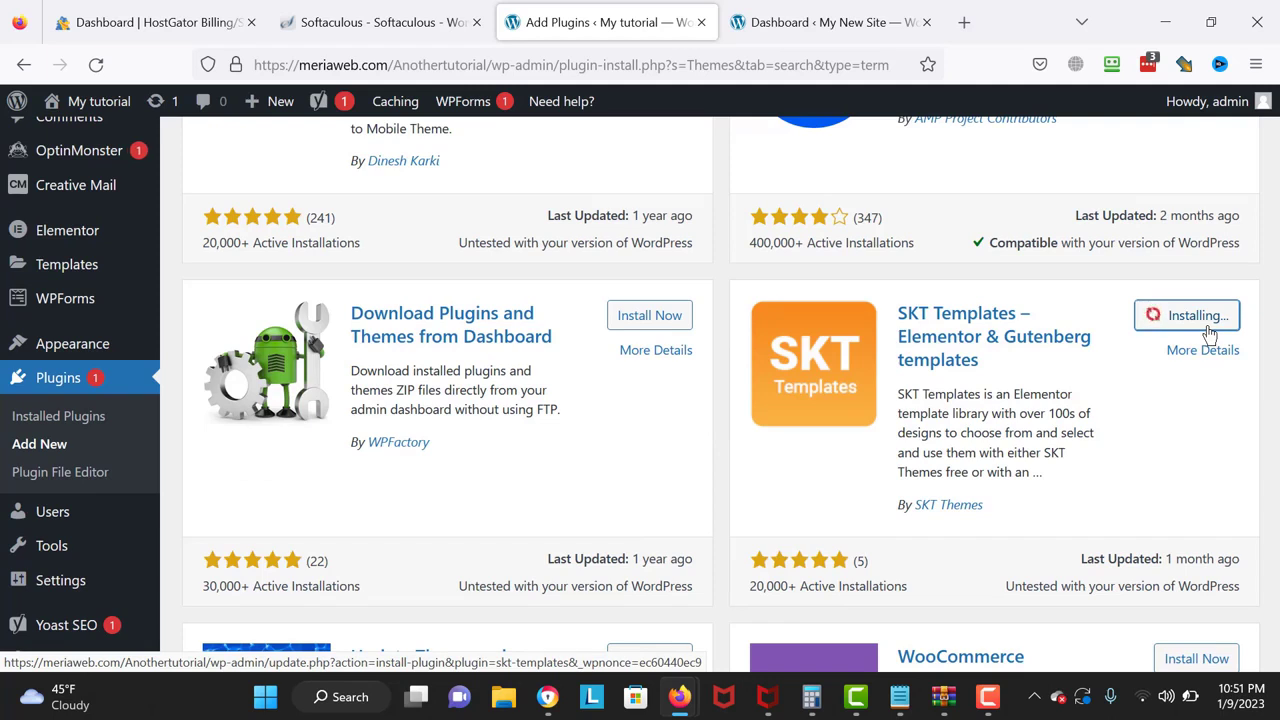
key("XF86AudioLowerVolume")
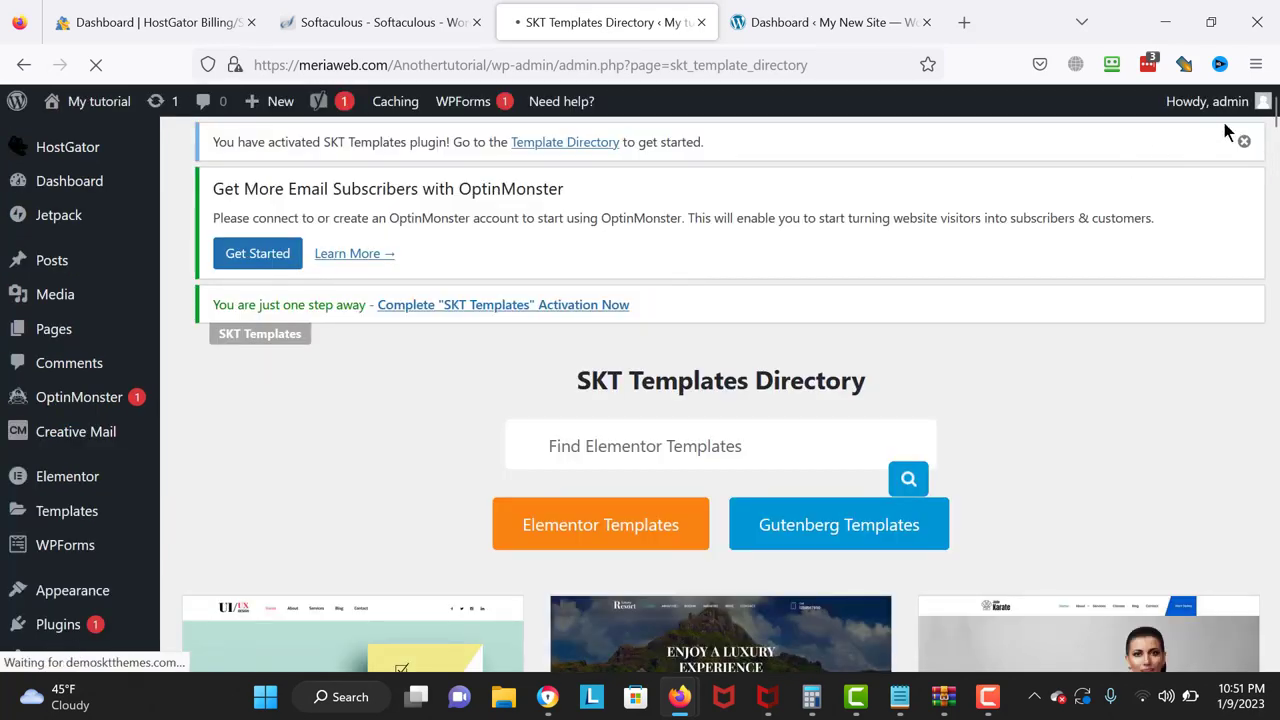
- Browse the Elementor designs in the SKT Templates Directory from SKT UI UX down to the Black, White and Interior templates
scroll(640, 400, "down", 3)
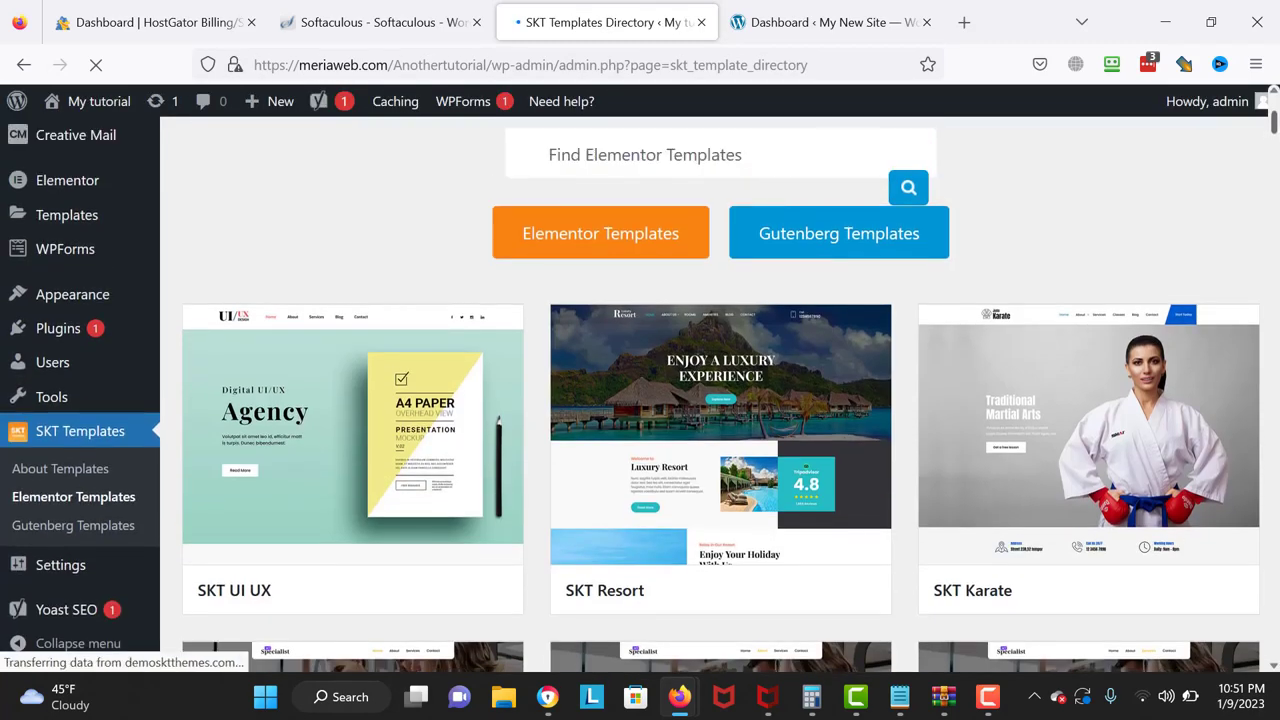
scroll(640, 400, "down", 4)
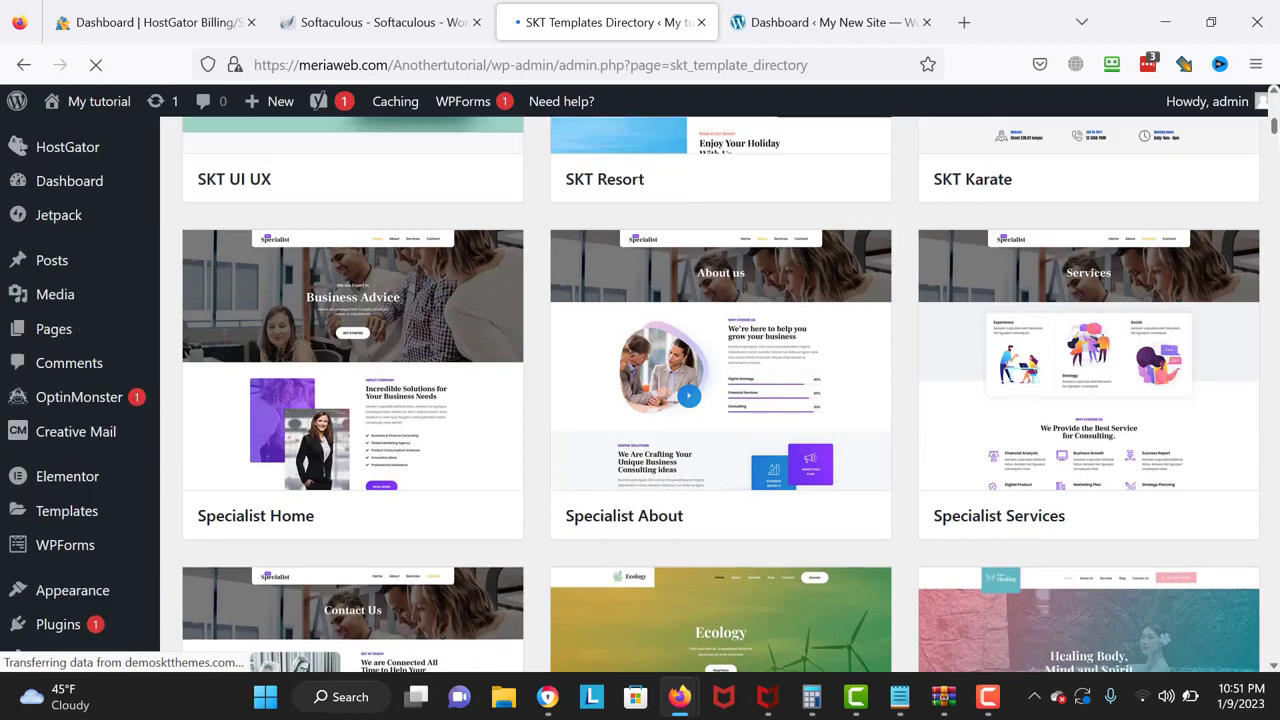
scroll(640, 400, "down", 5)
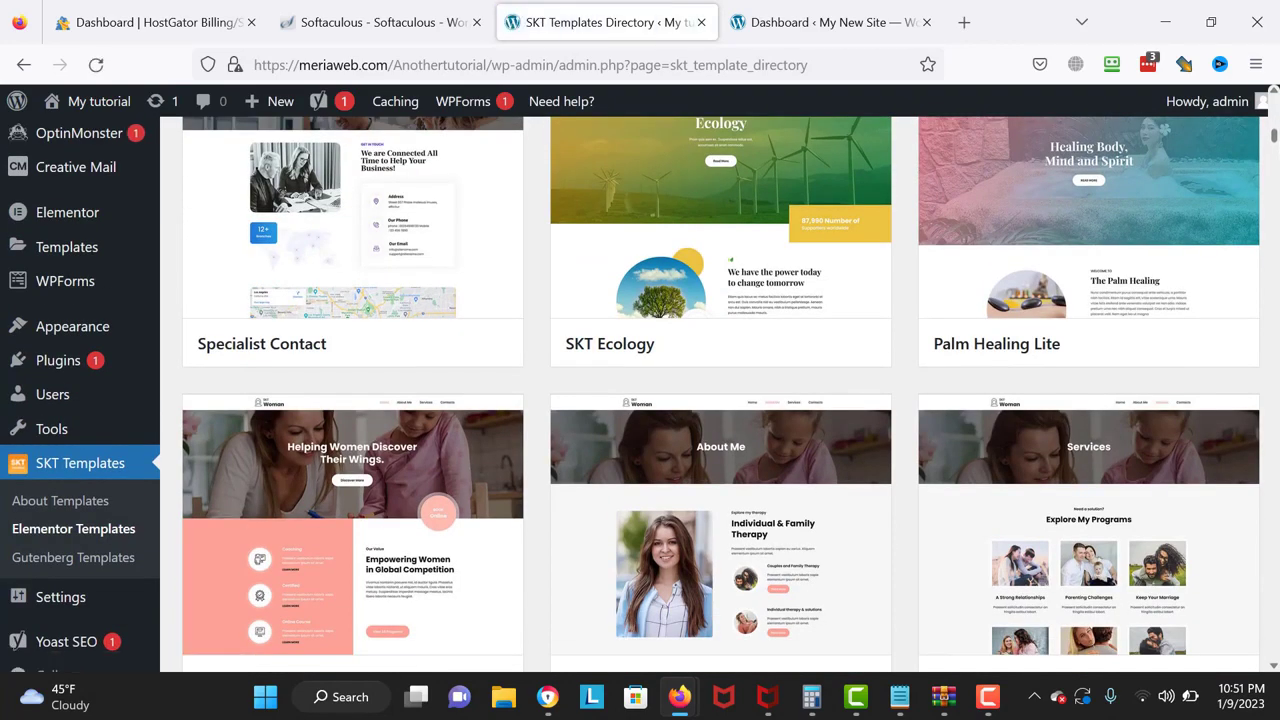
scroll(640, 400, "down", 5)
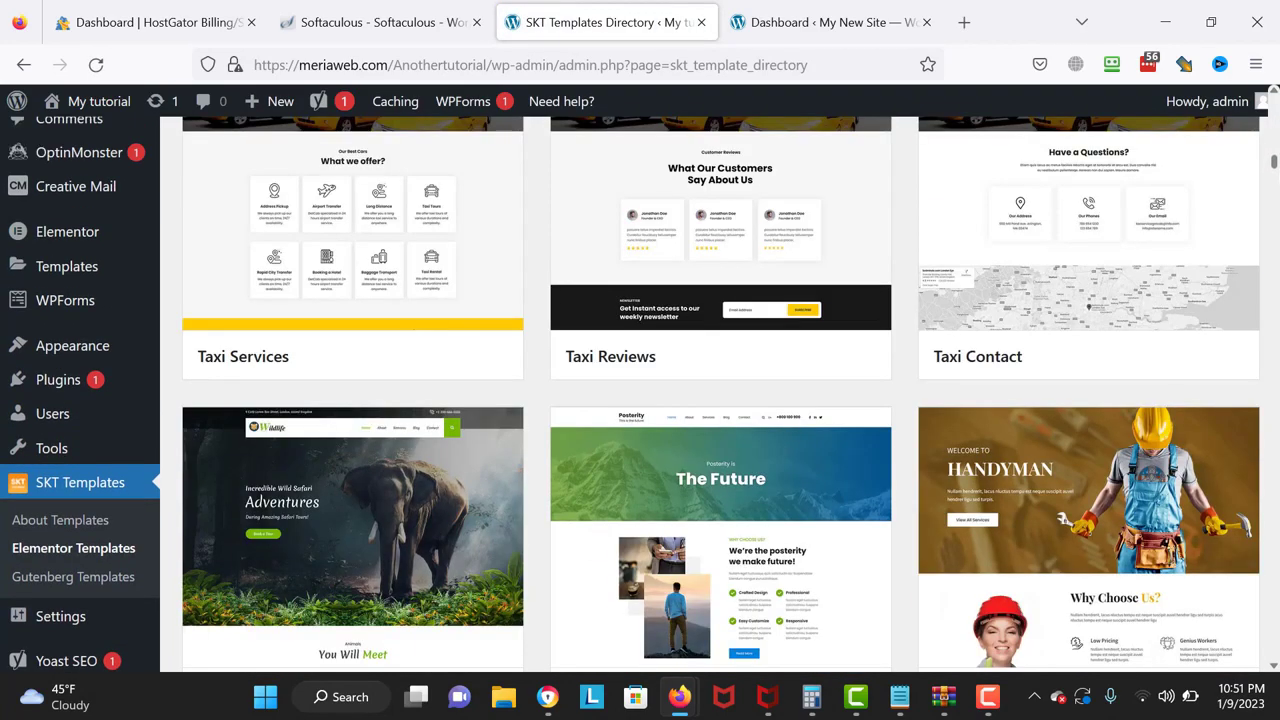
scroll(720, 400, "down", 5)
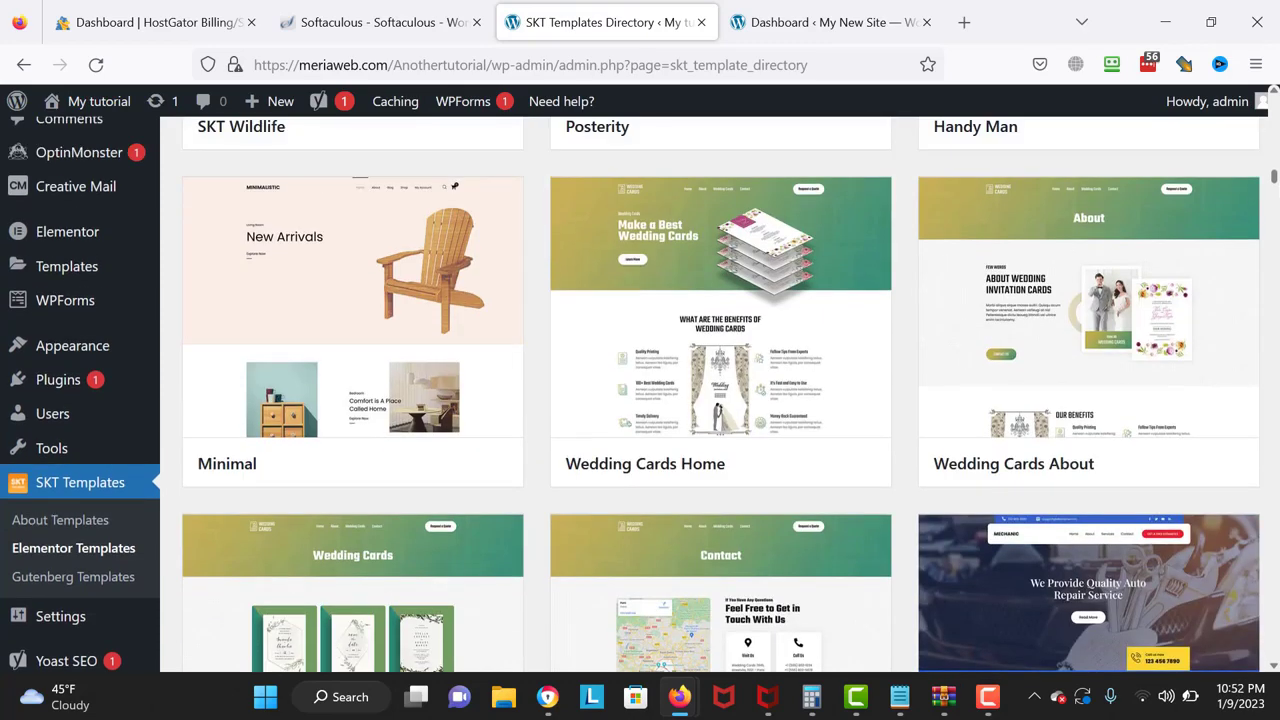
scroll(720, 400, "down", 5)
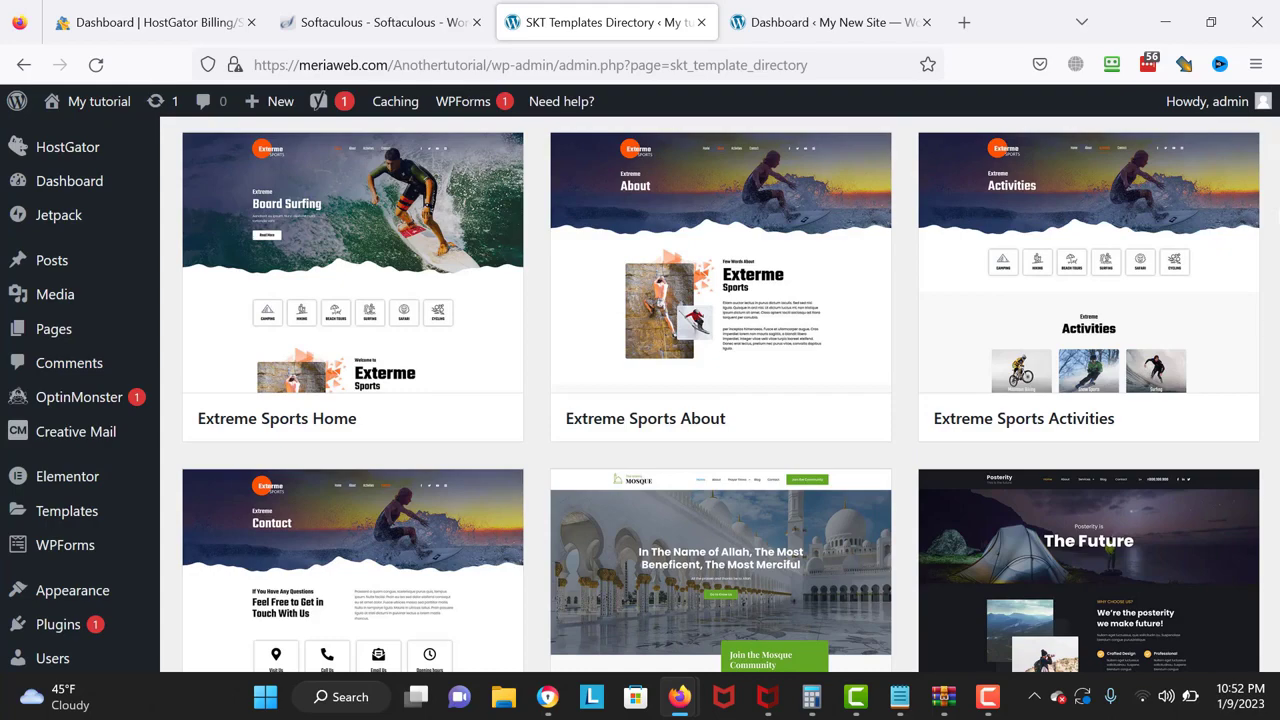
scroll(720, 400, "down", 5)
scroll(720, 400, "down", 2)
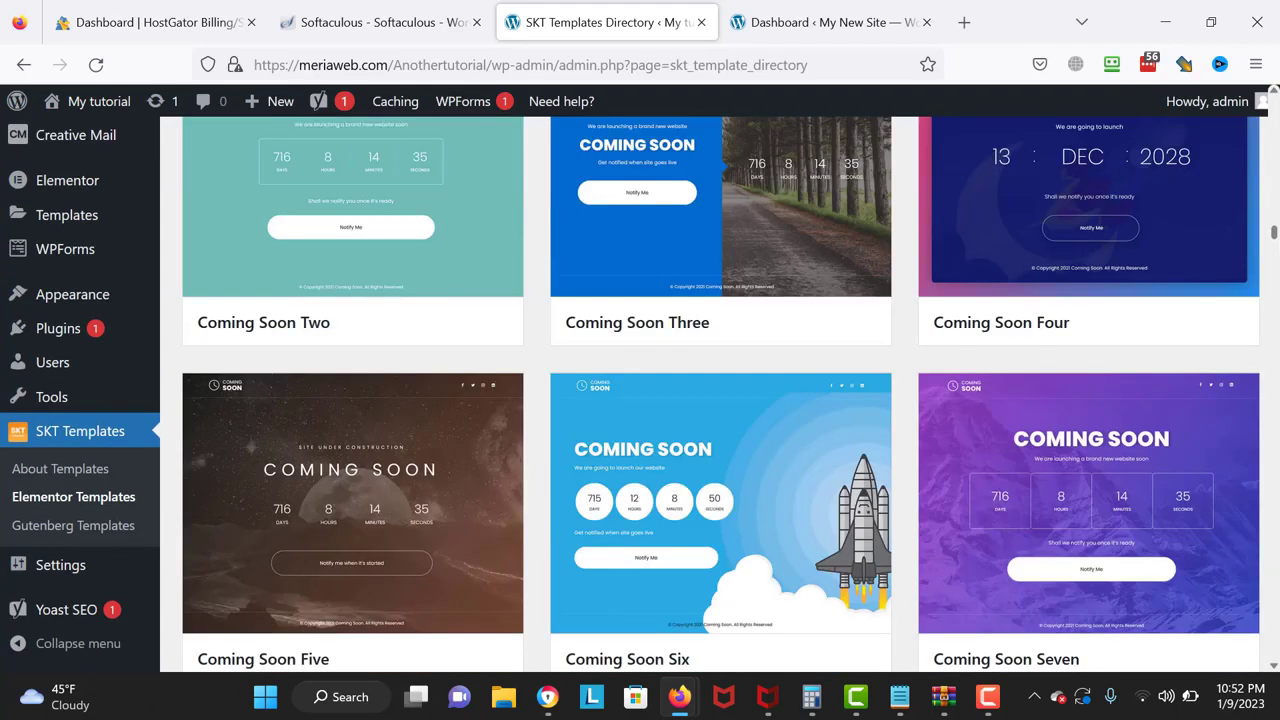
scroll(720, 400, "down", 5)
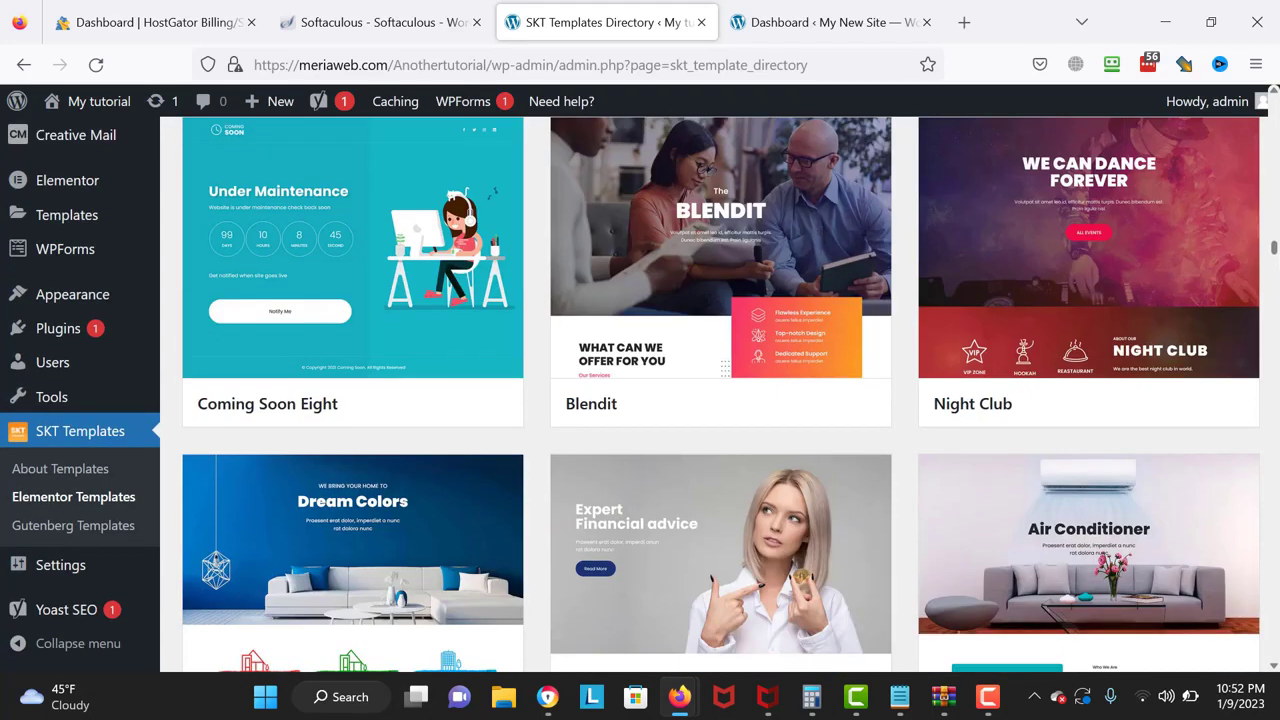
scroll(720, 400, "down", 3)
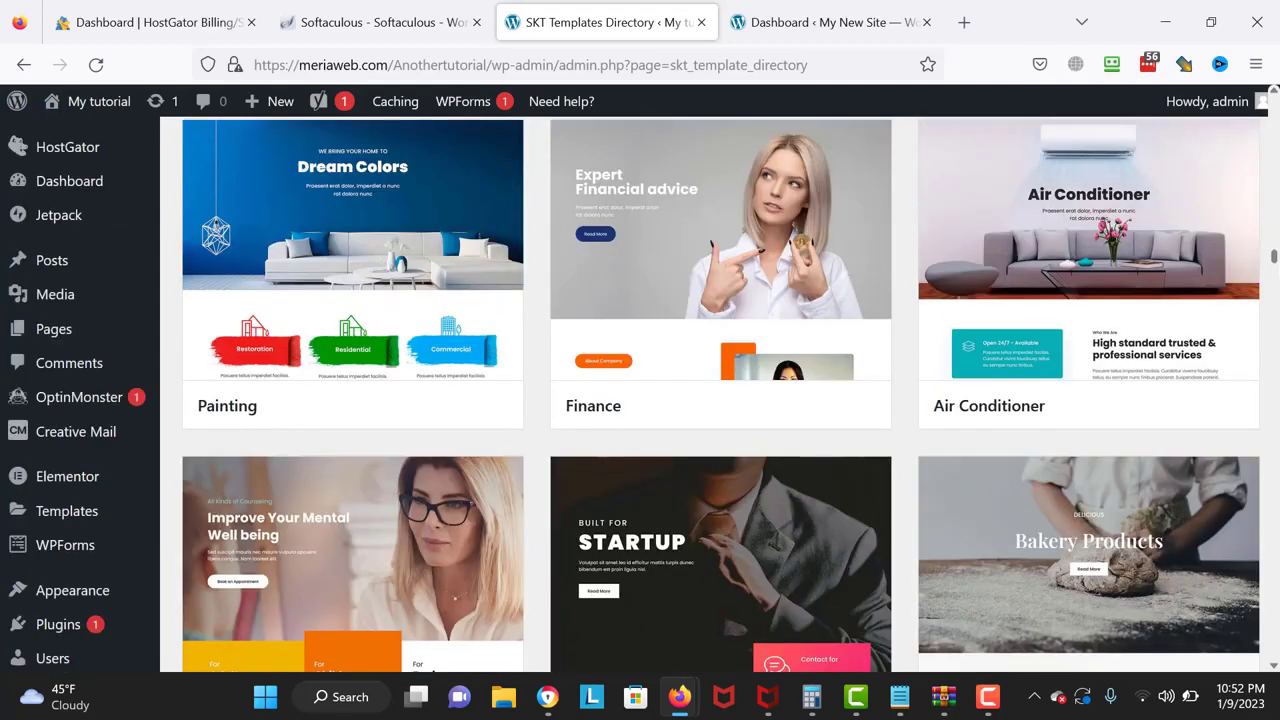
scroll(720, 400, "down", 5)
scroll(720, 400, "down", 5)
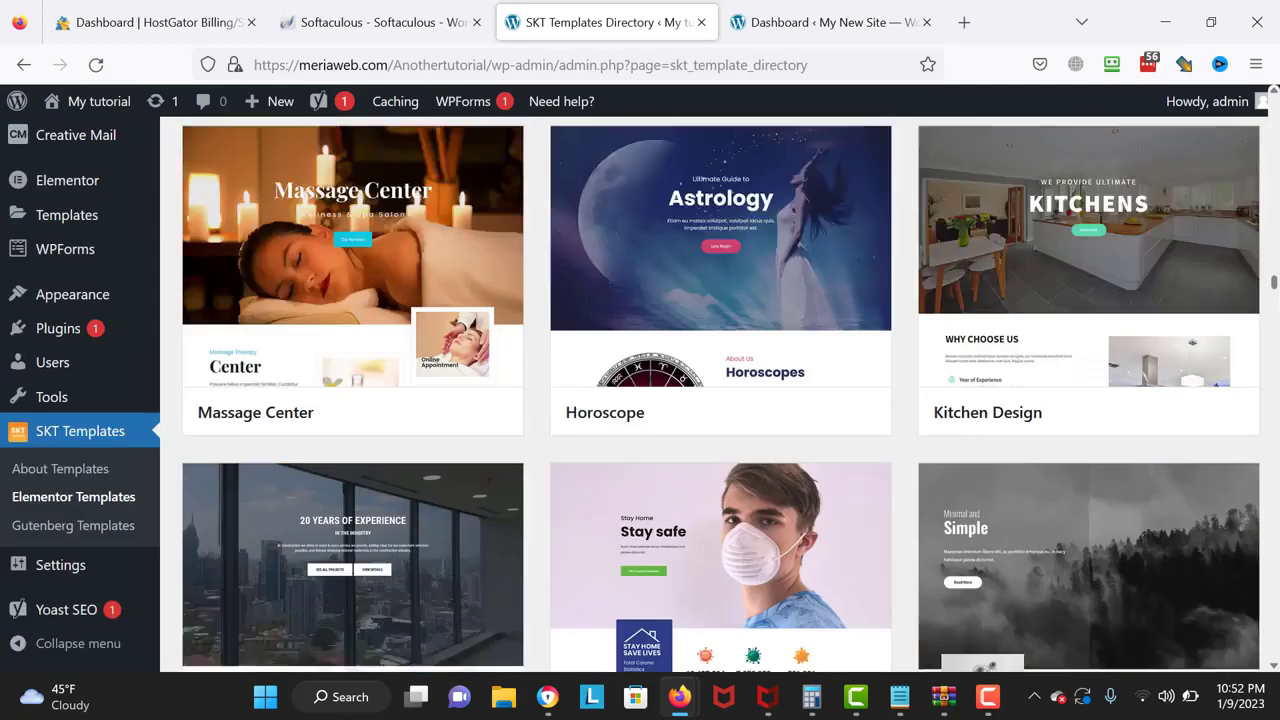
scroll(720, 400, "down", 4)
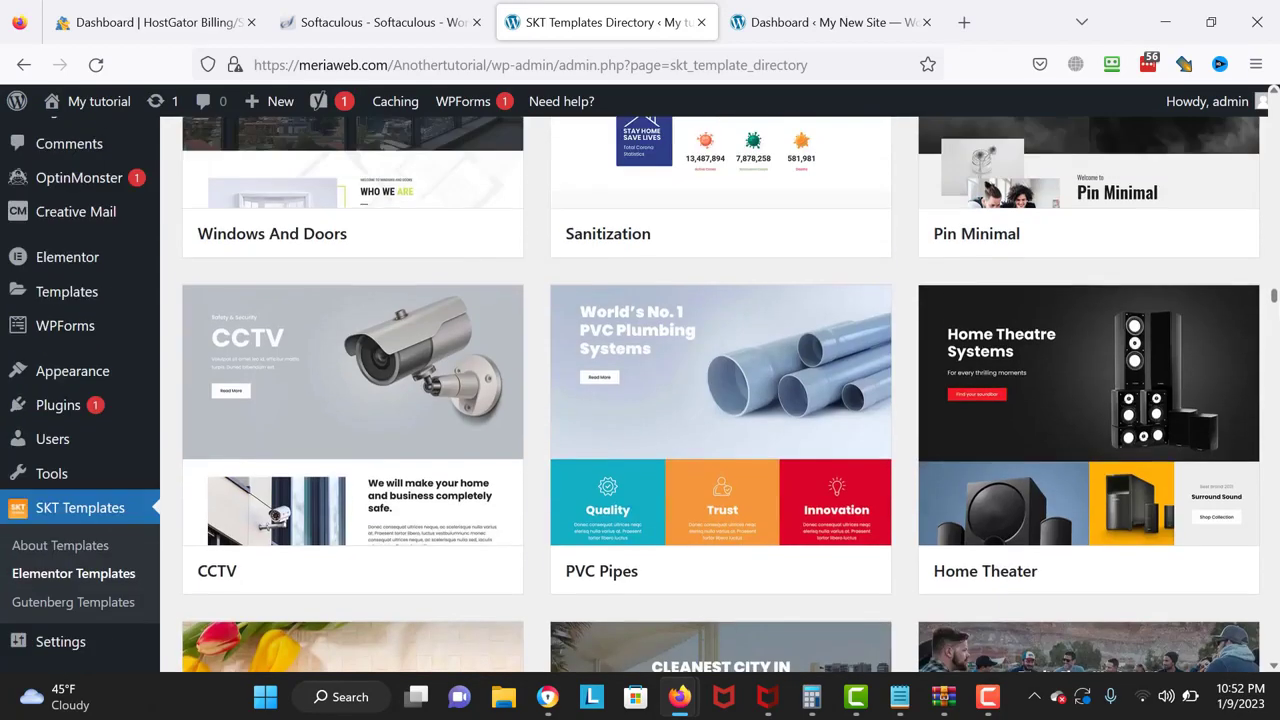
scroll(720, 400, "down", 4)
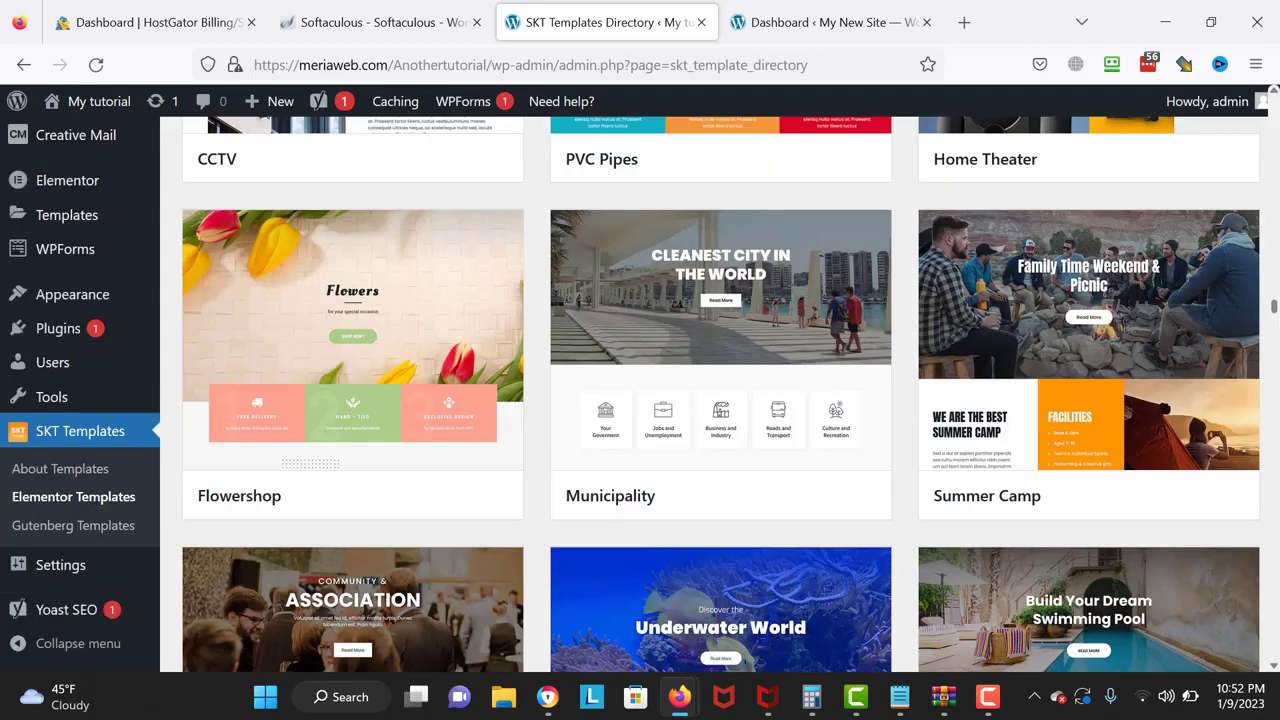
scroll(720, 400, "down", 5)
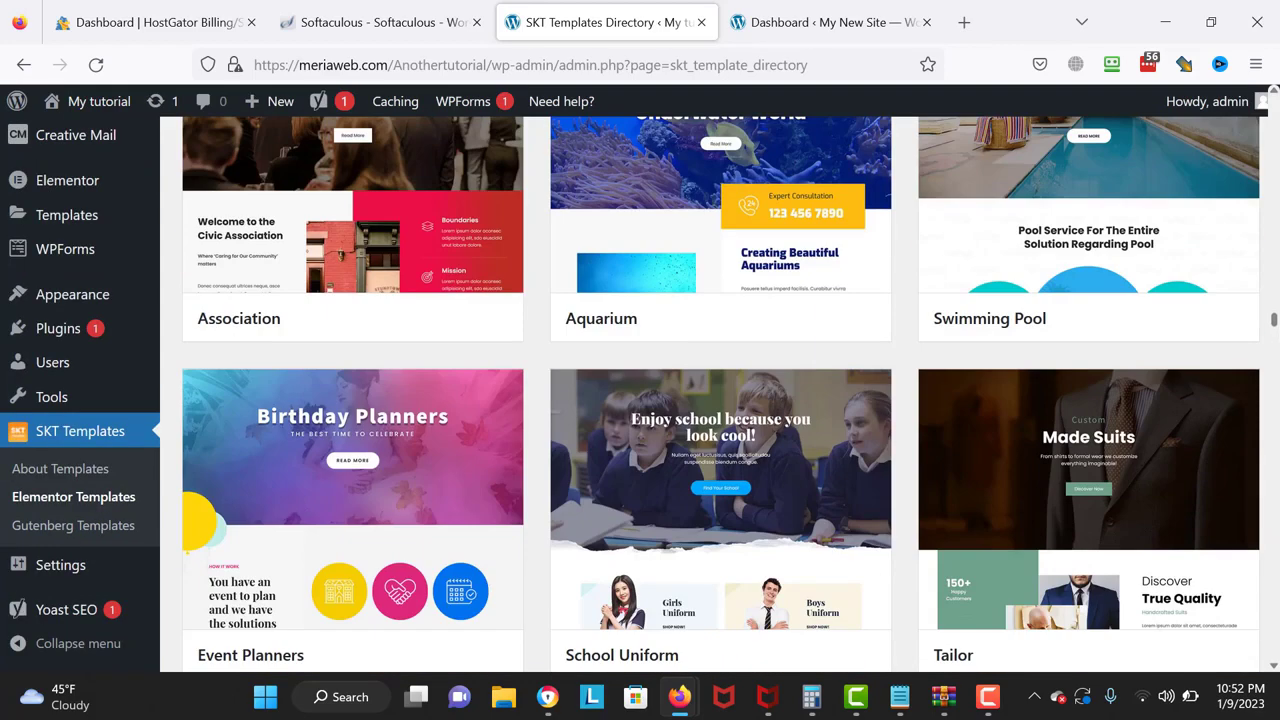
scroll(720, 400, "down", 5)
scroll(720, 400, "down", 5)
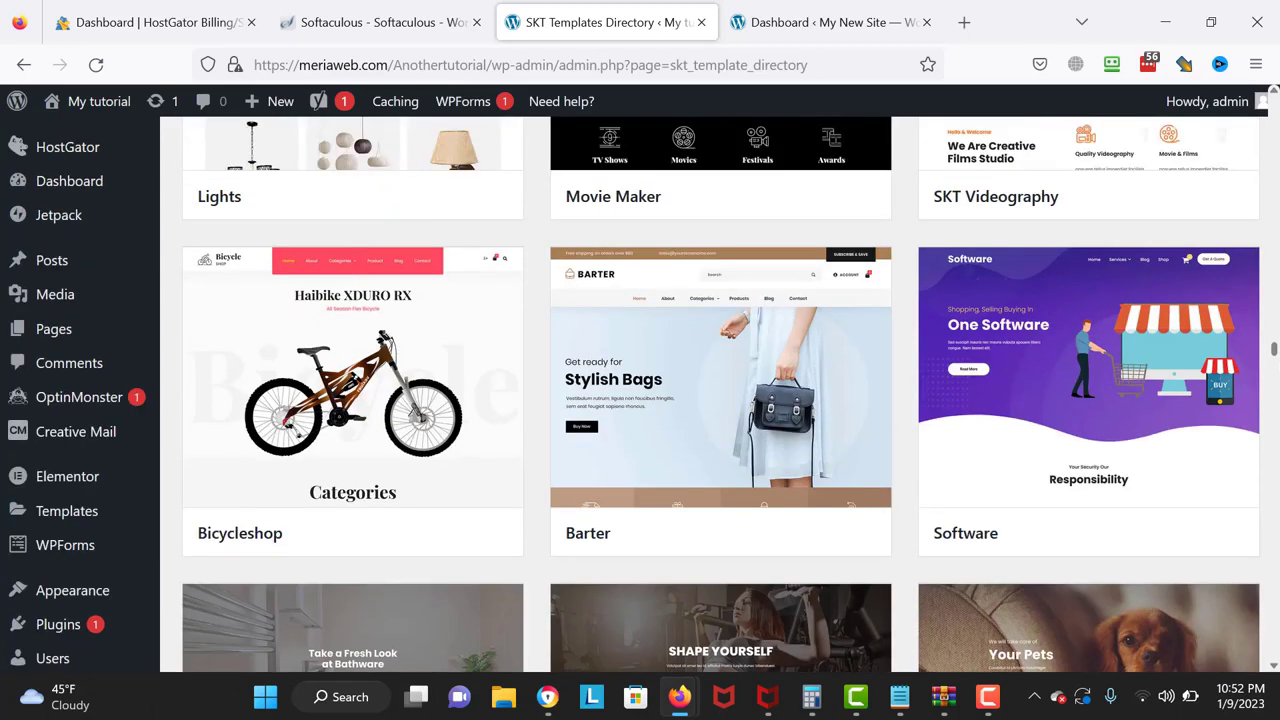
scroll(720, 400, "down", 5)
scroll(720, 400, "down", 5)
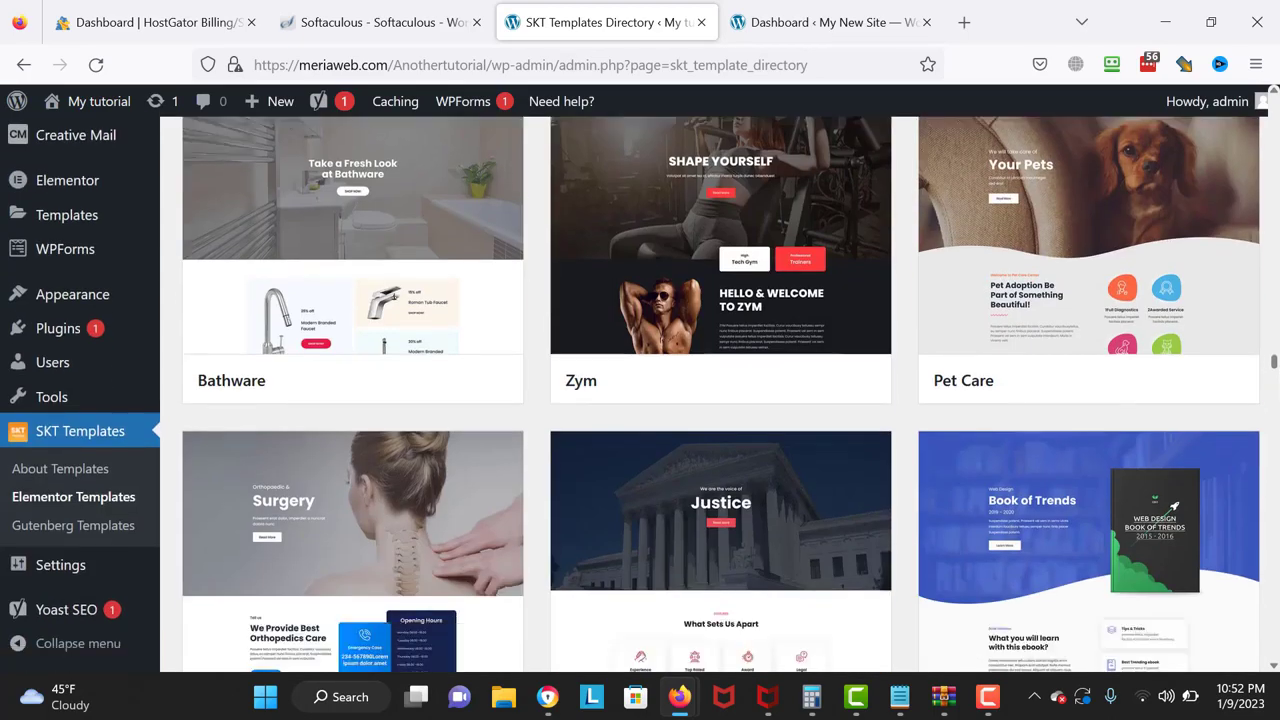
scroll(720, 400, "down", 4)
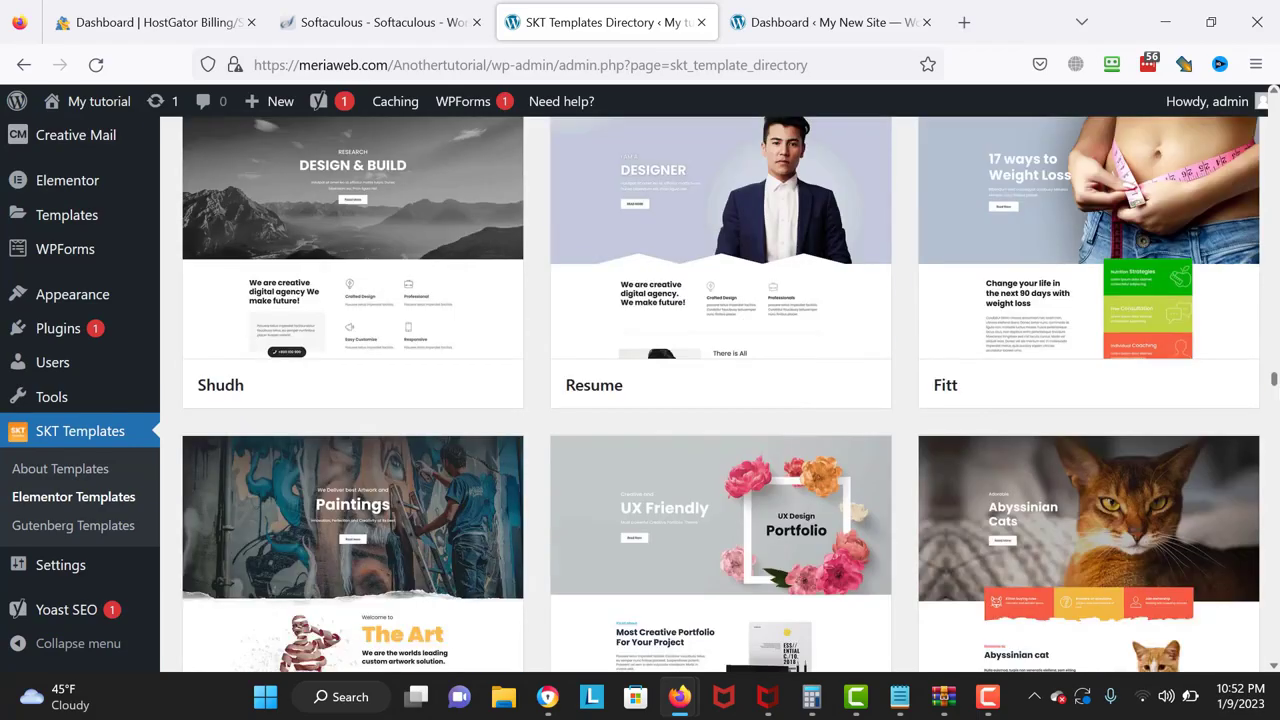
scroll(720, 400, "down", 8)
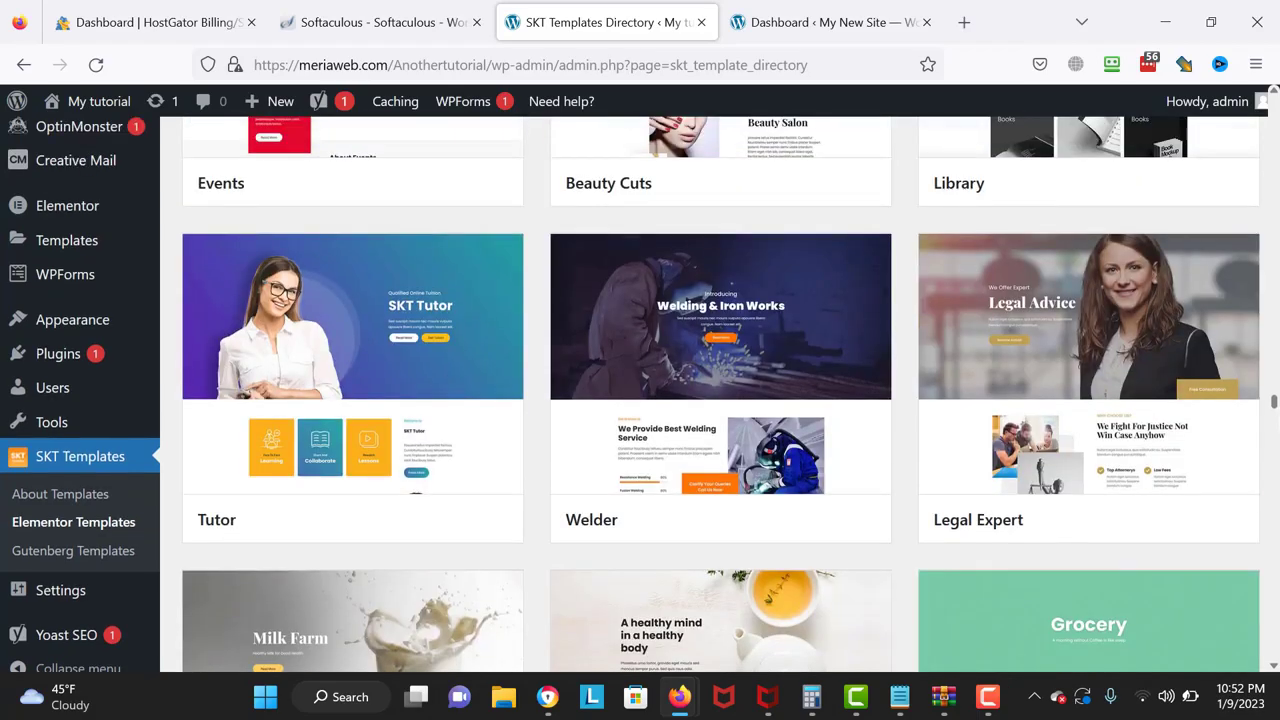
scroll(720, 400, "down", 4)
scroll(720, 400, "down", 10)
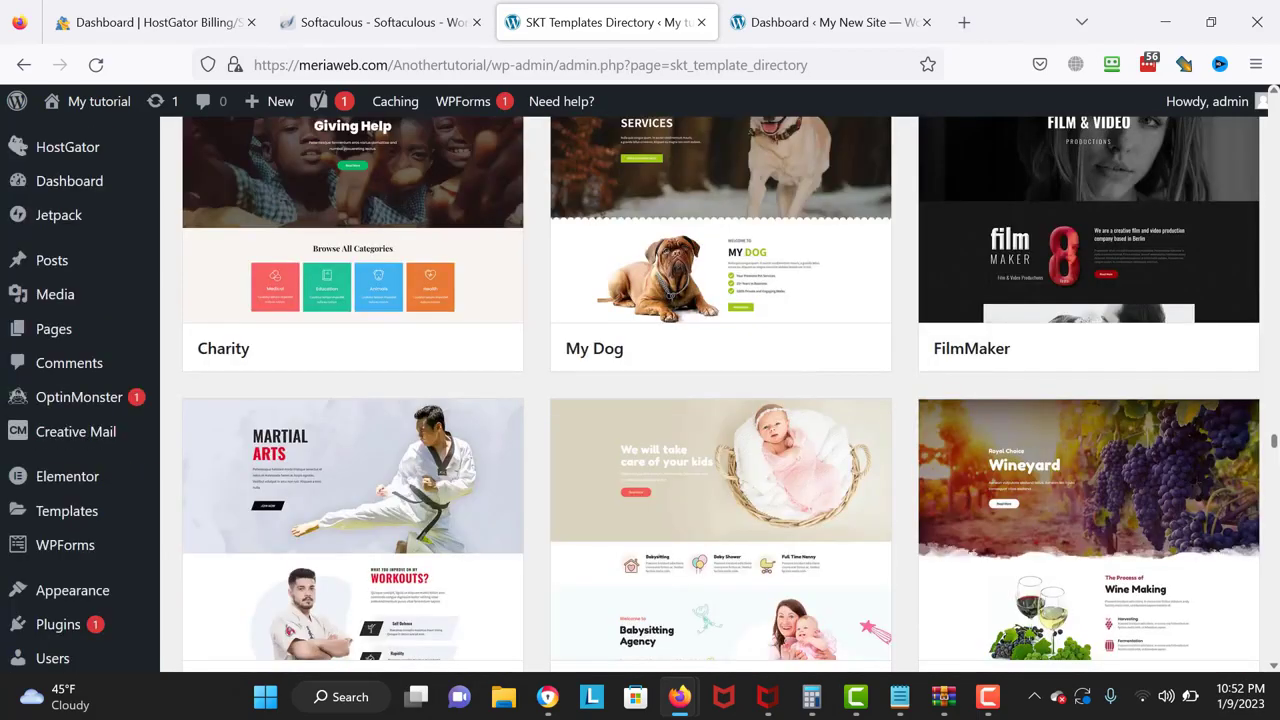
scroll(720, 400, "down", 5)
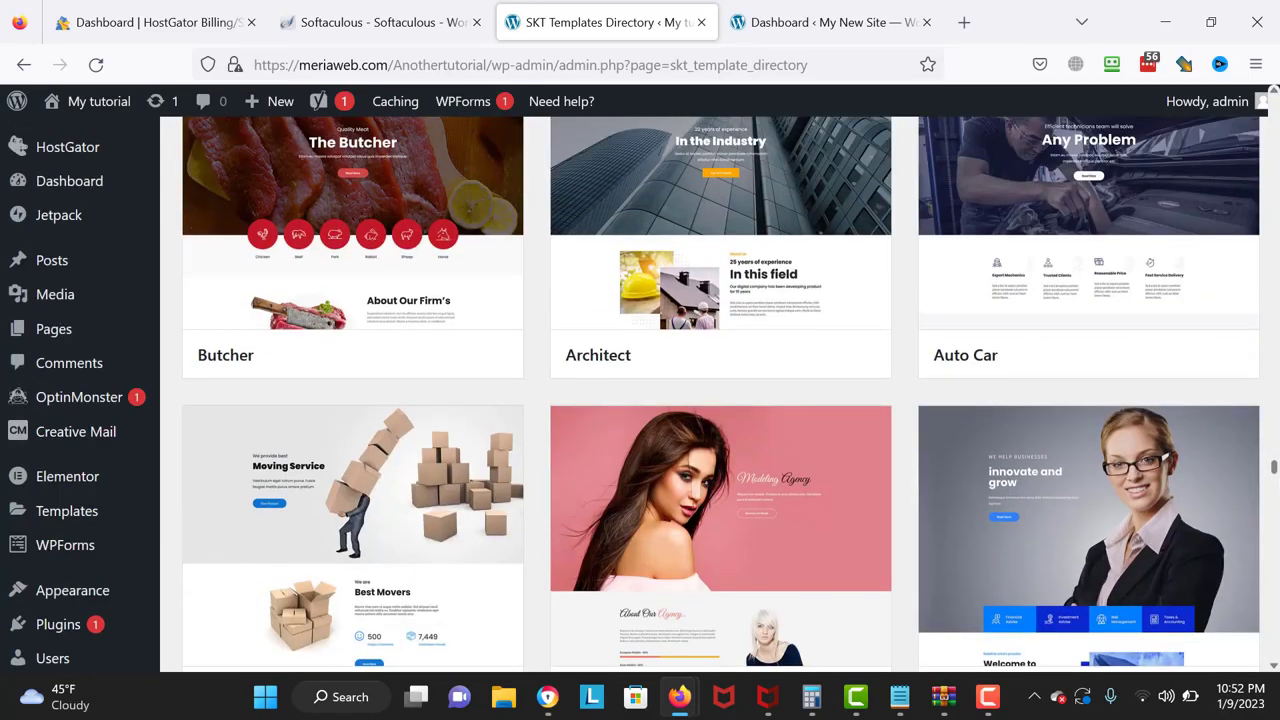
scroll(720, 400, "down", 5)
scroll(720, 400, "down", 5)
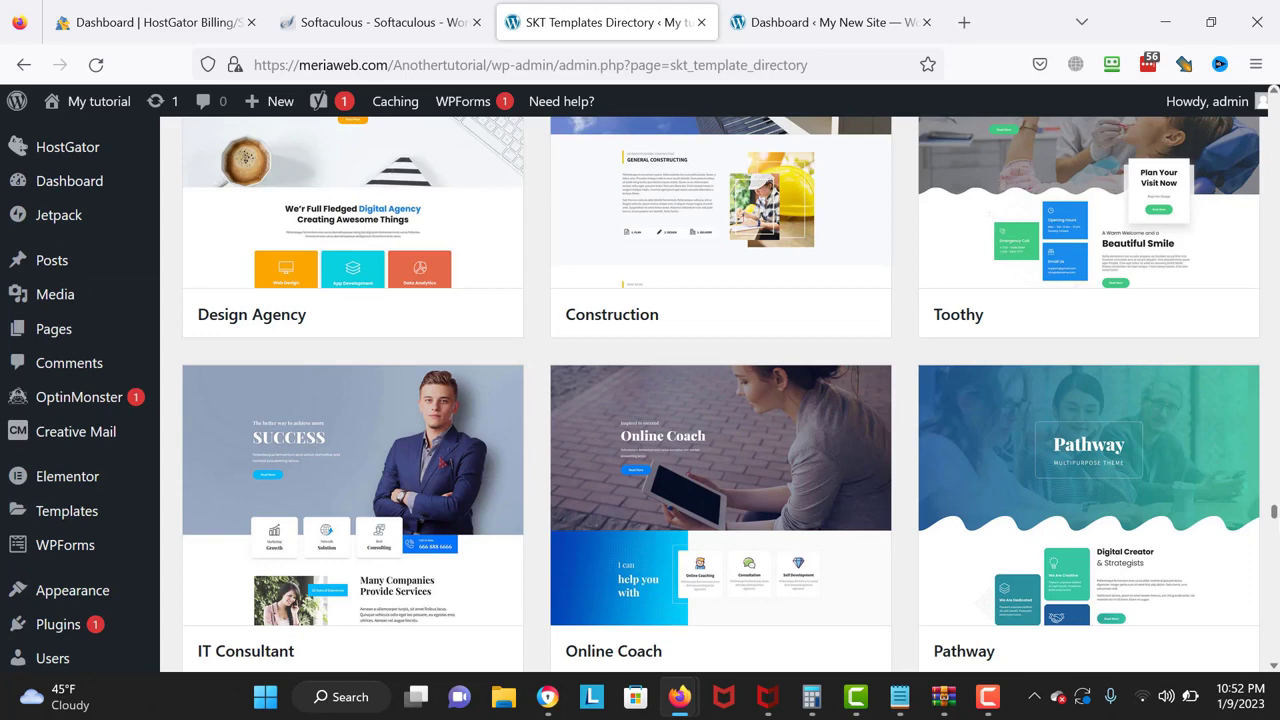
scroll(720, 400, "down", 3)
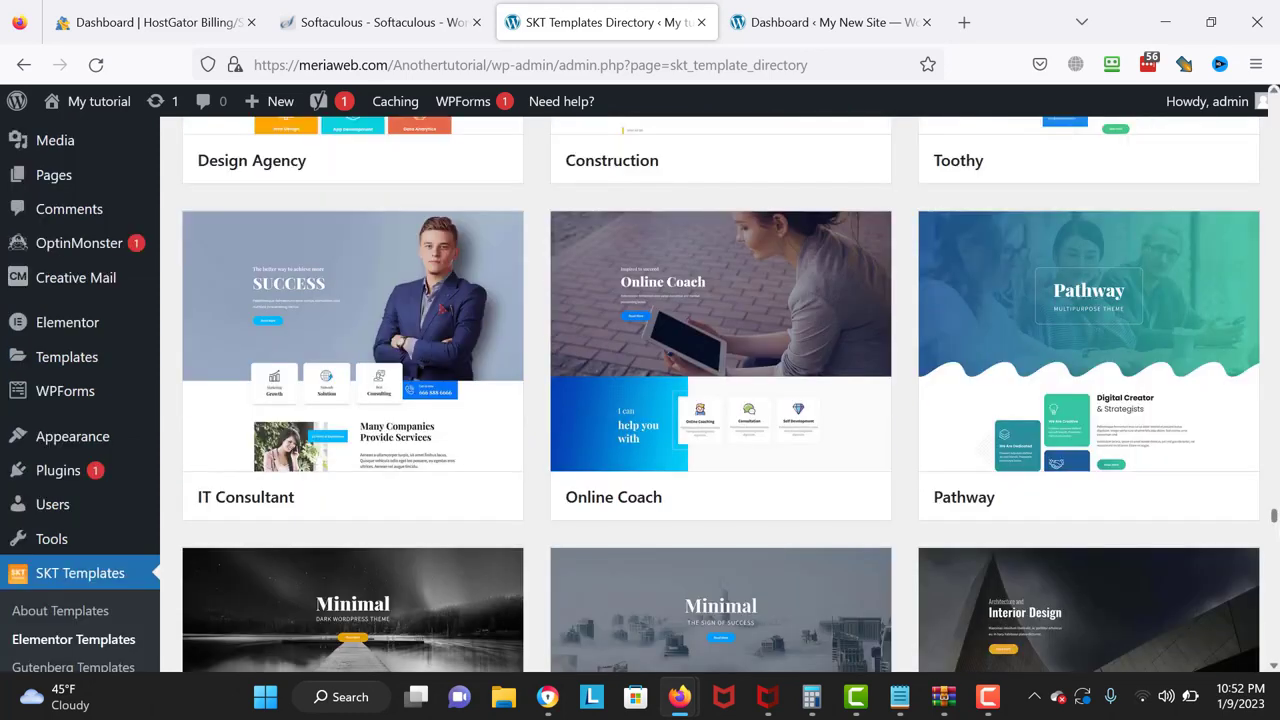
scroll(720, 400, "down", 5)
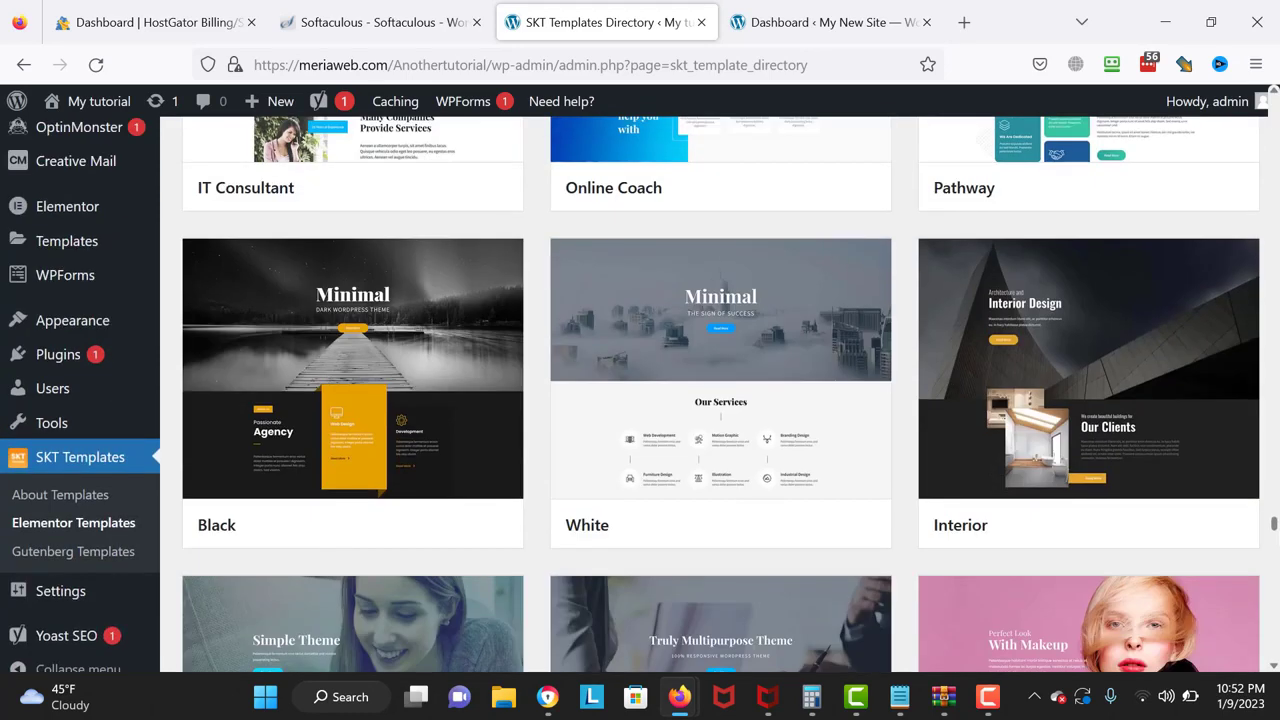
- Preview the Interior template, step through the following templates up to Restaurant, and close the preview
left_click(1080, 376)
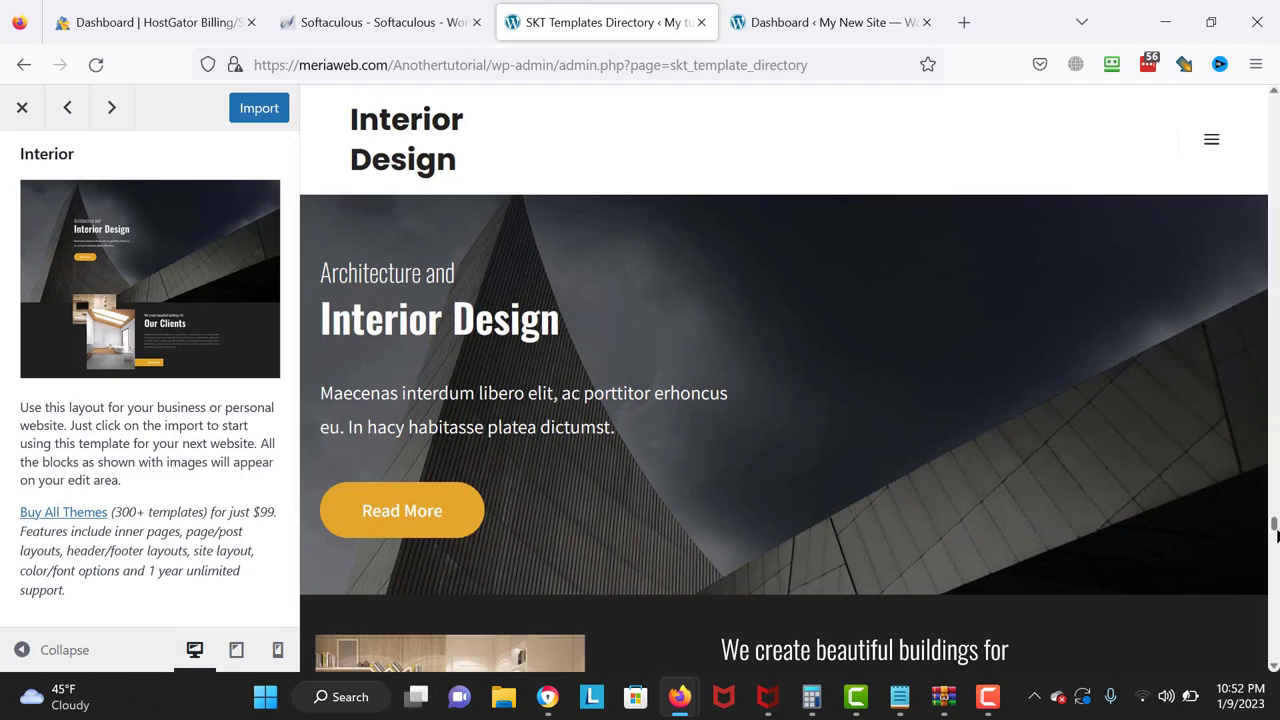
left_click_drag(1275, 524, 1275, 462)
left_click(108, 109)
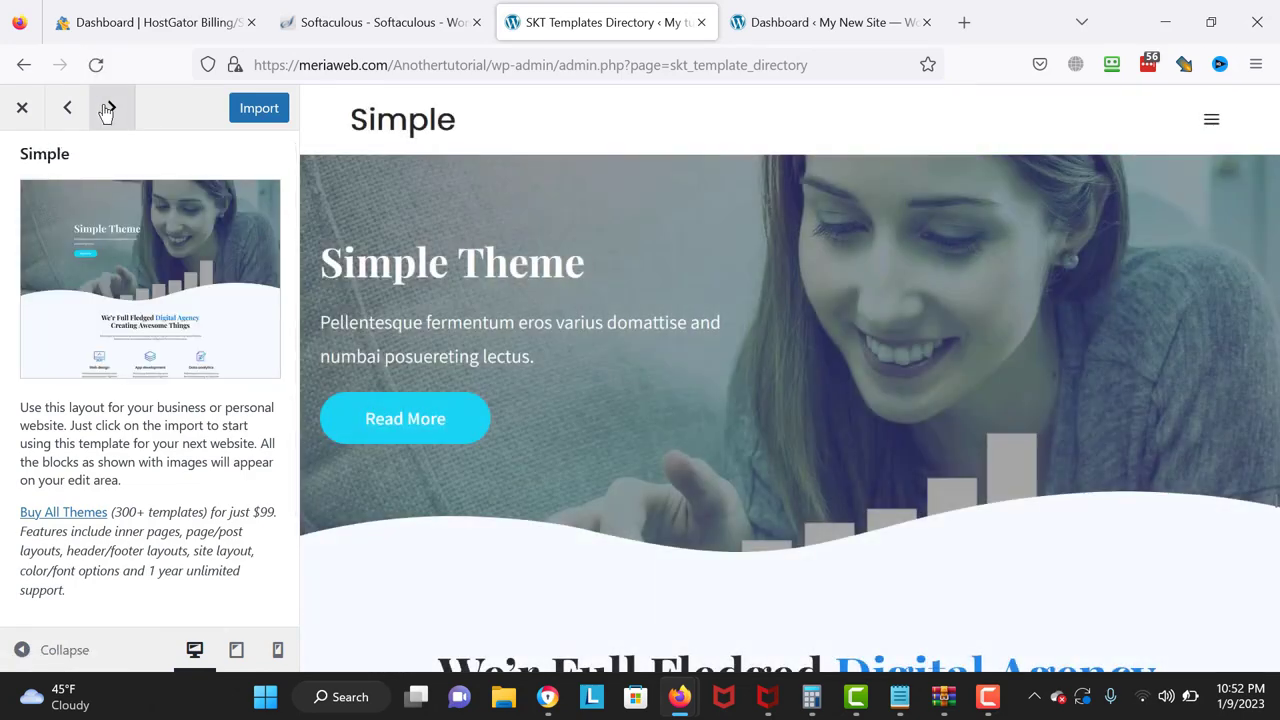
left_click(108, 109)
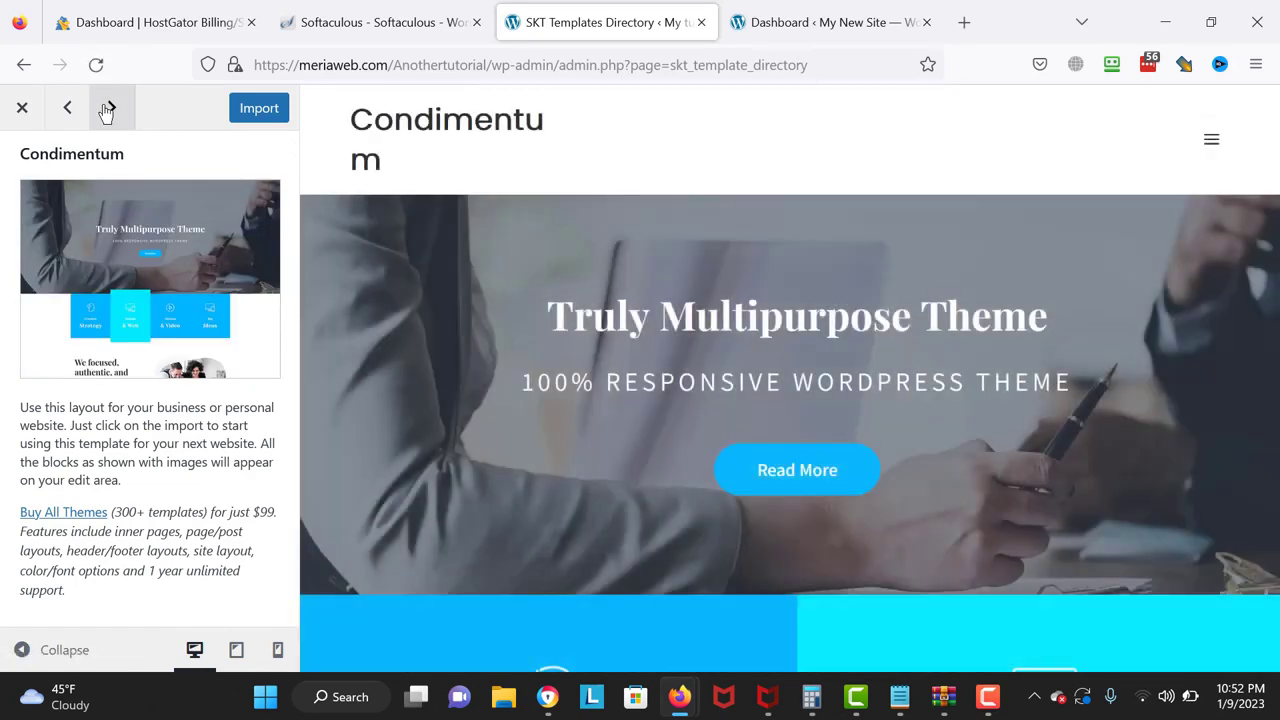
left_click(108, 109)
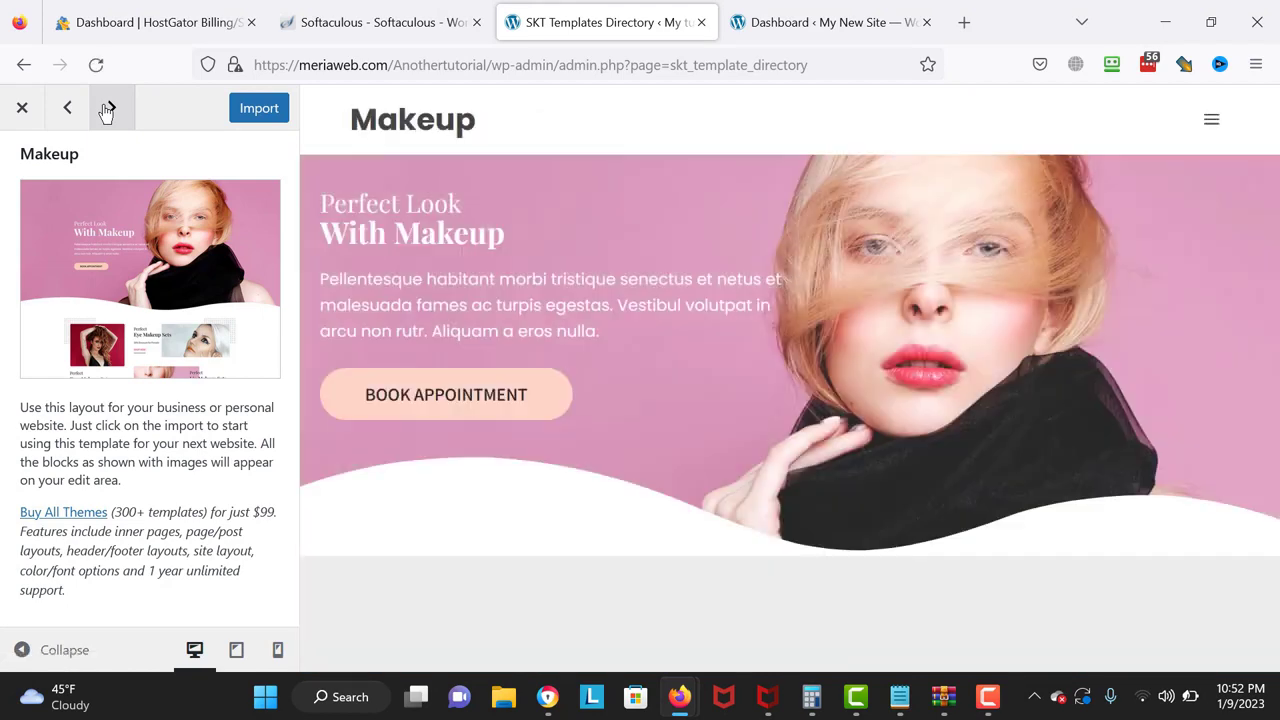
left_click(108, 109)
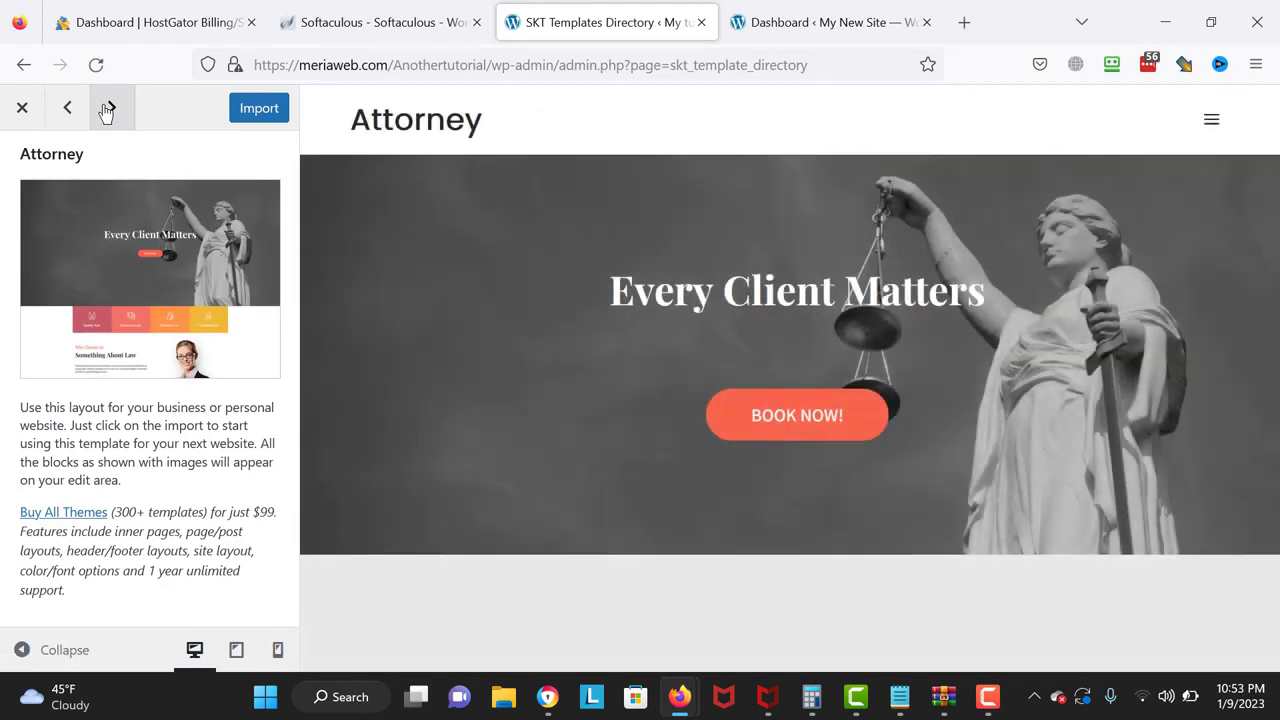
left_click(108, 109)
left_click(108, 109)
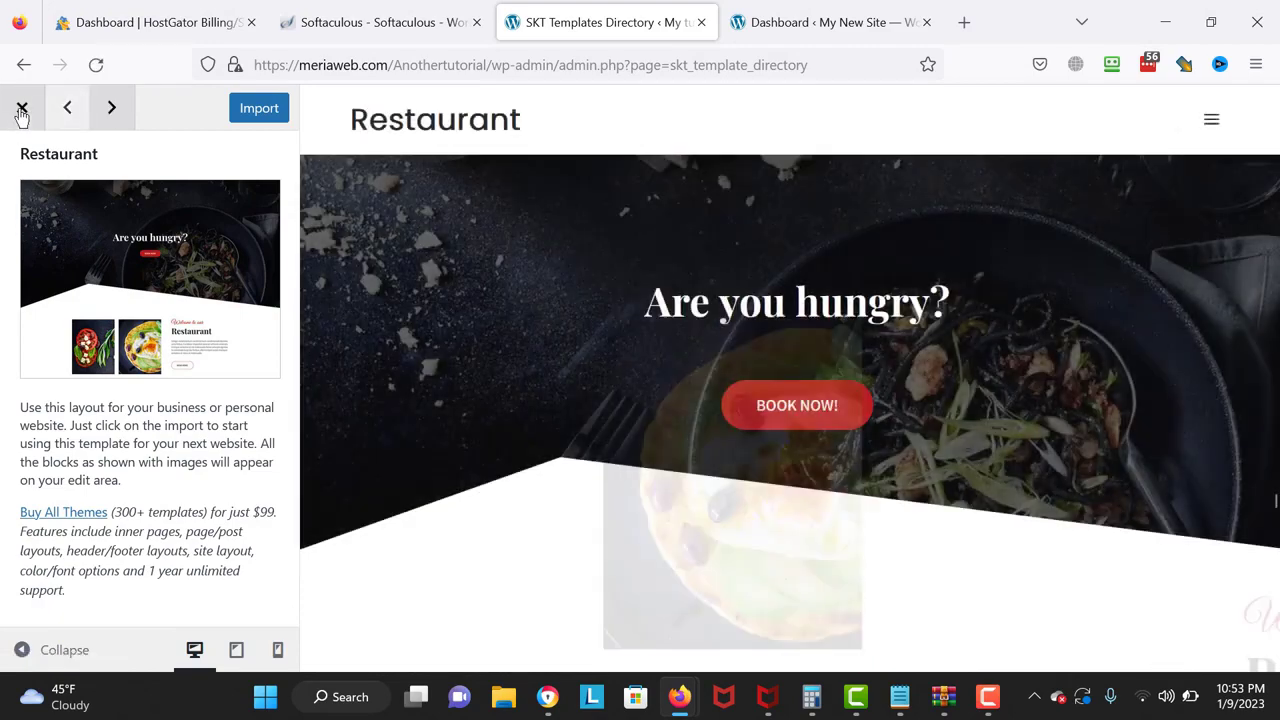
left_click(22, 108)
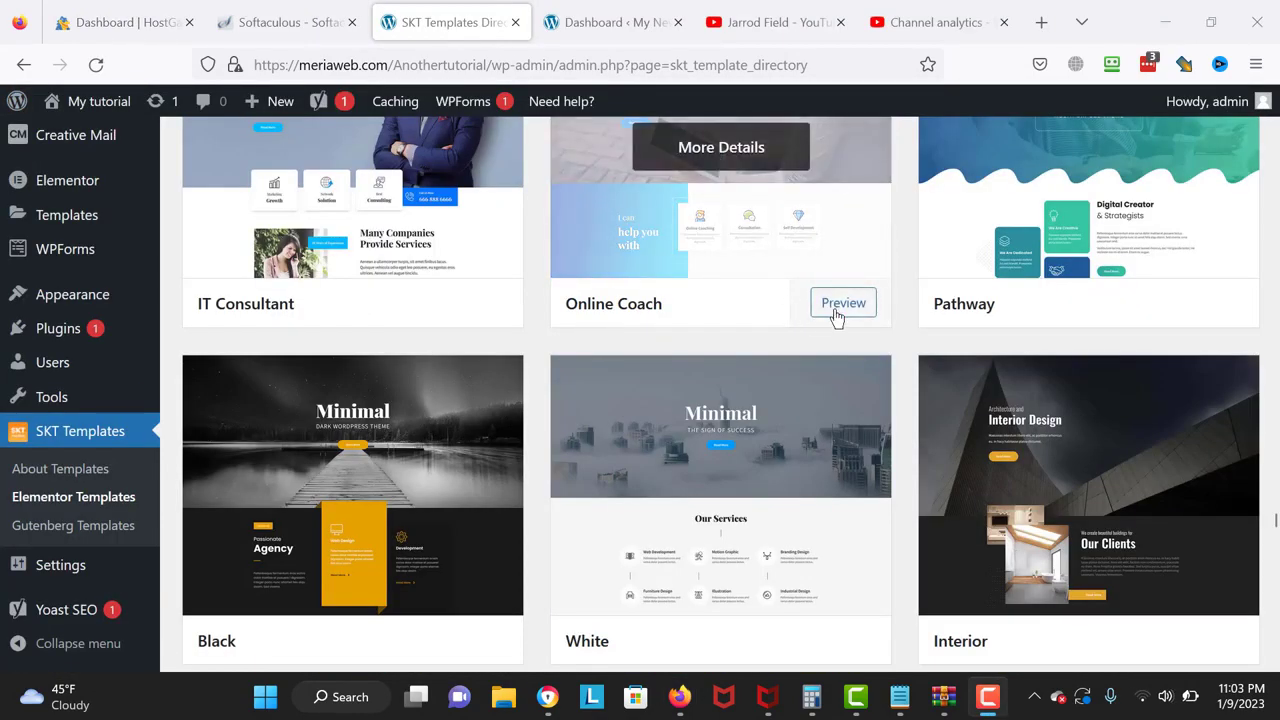
- Preview the Online Coach template and step on through Pathway and the templates after it
left_click(840, 300)
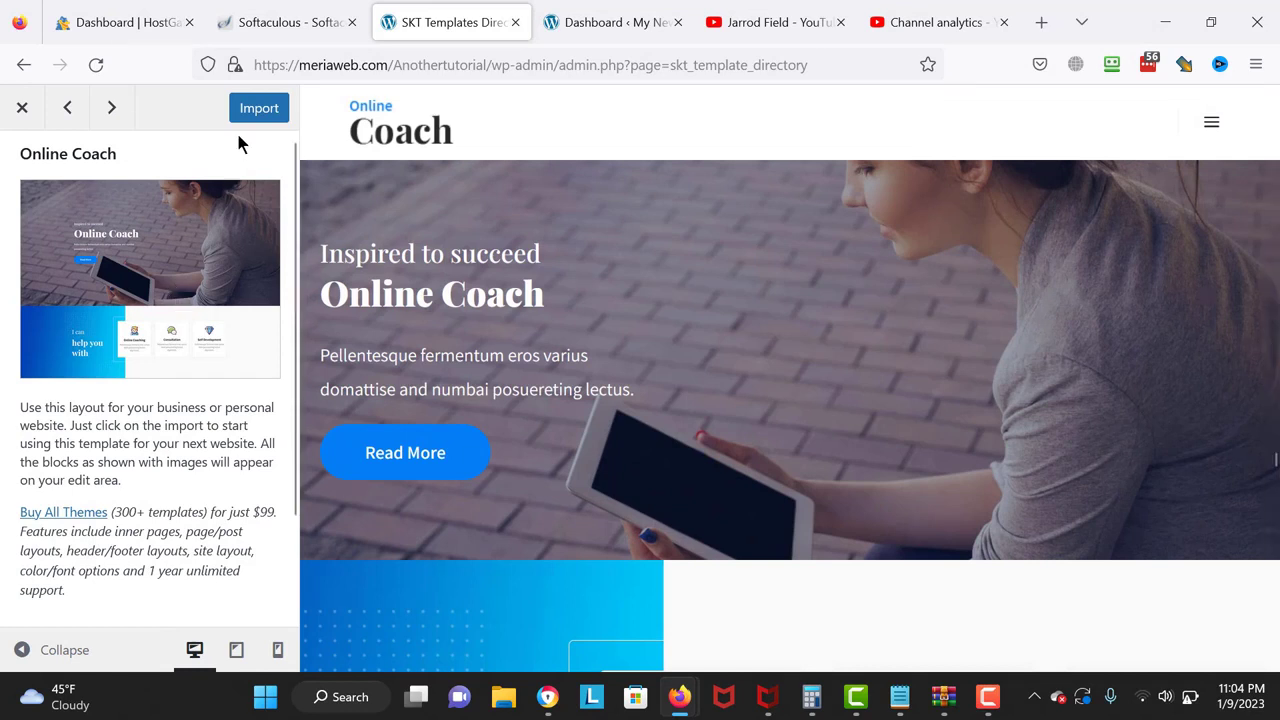
left_click(114, 110)
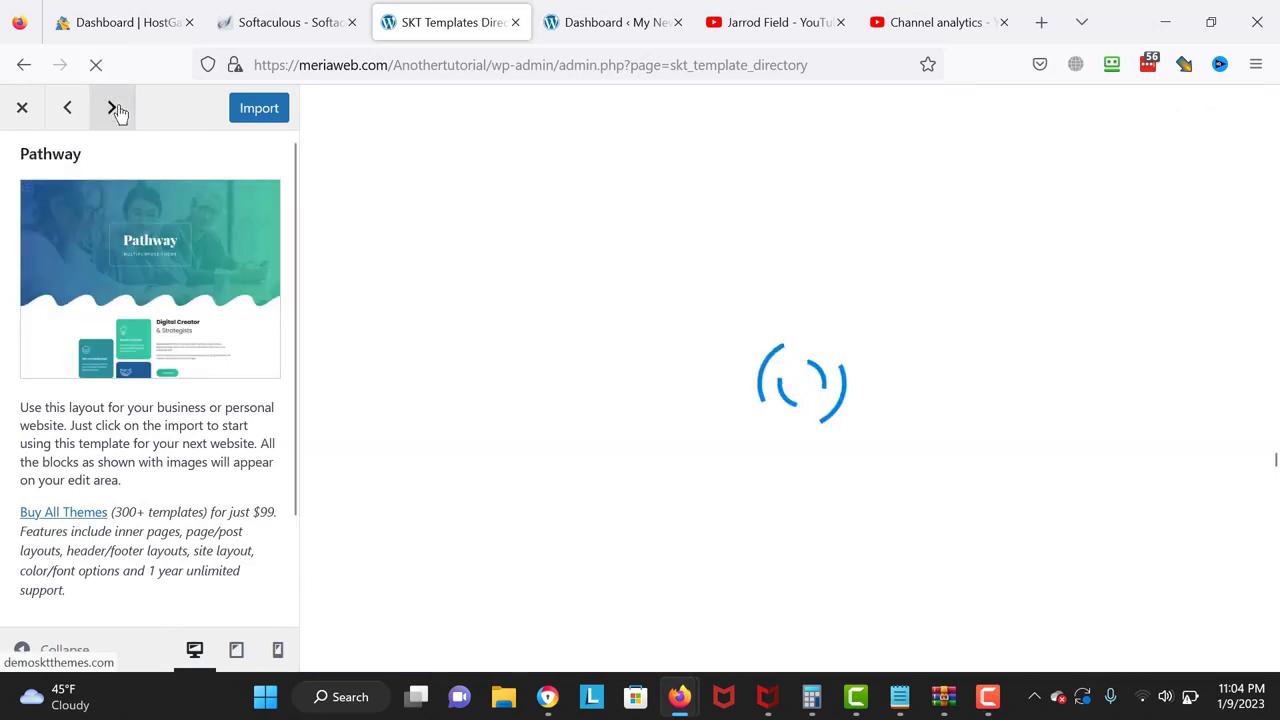
left_click(116, 110)
left_click(116, 110)
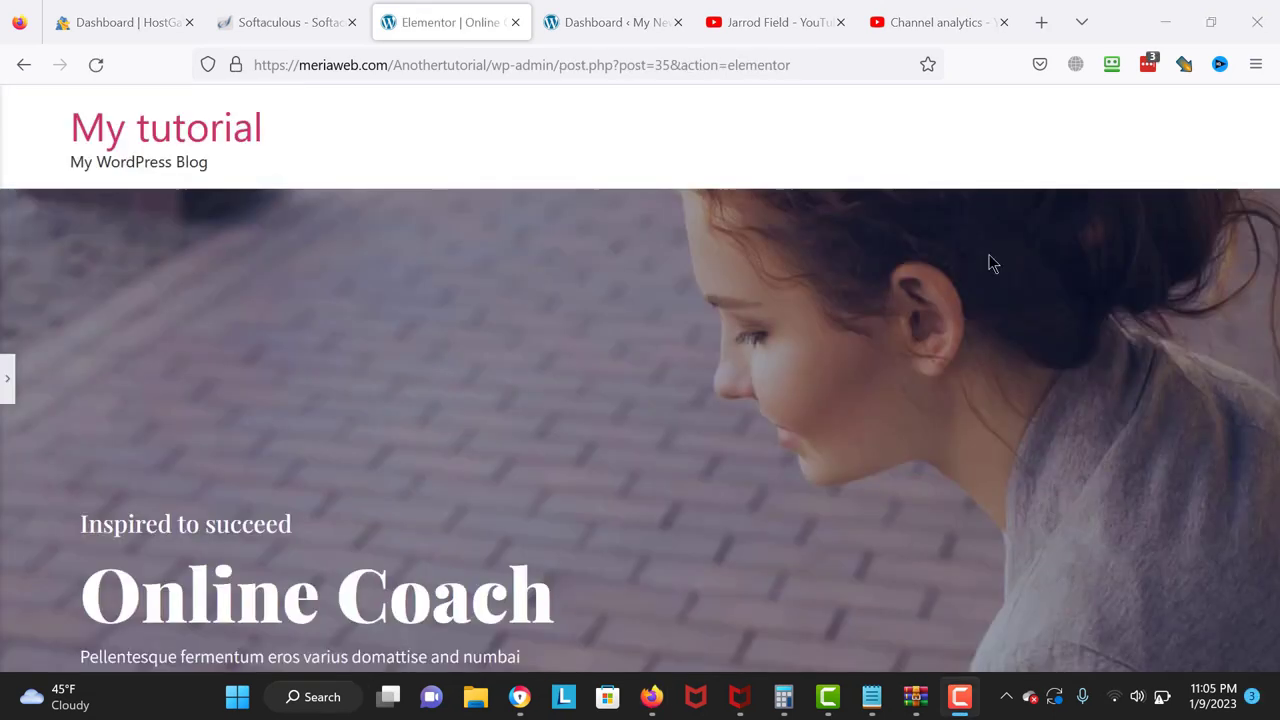
- Look through the imported Online Coach page in Elementor, from the hero section down to the footer
scroll(640, 378, "down", 4)
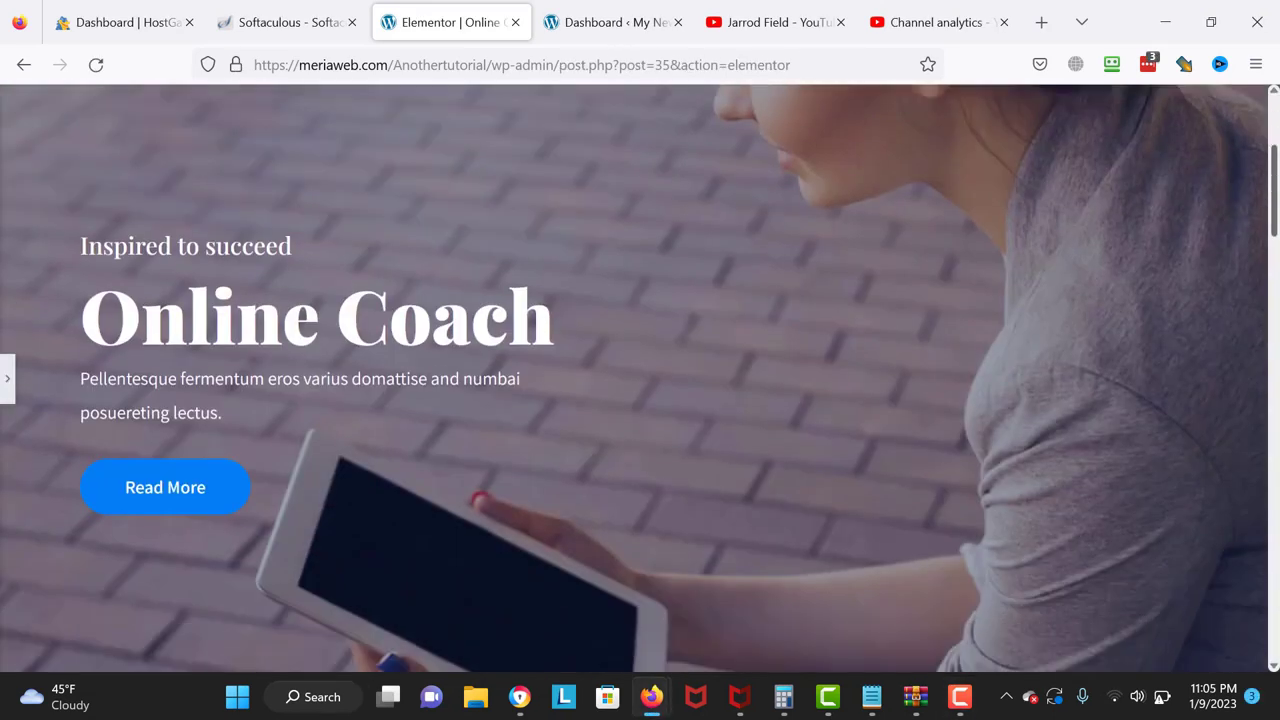
scroll(640, 378, "down", 15)
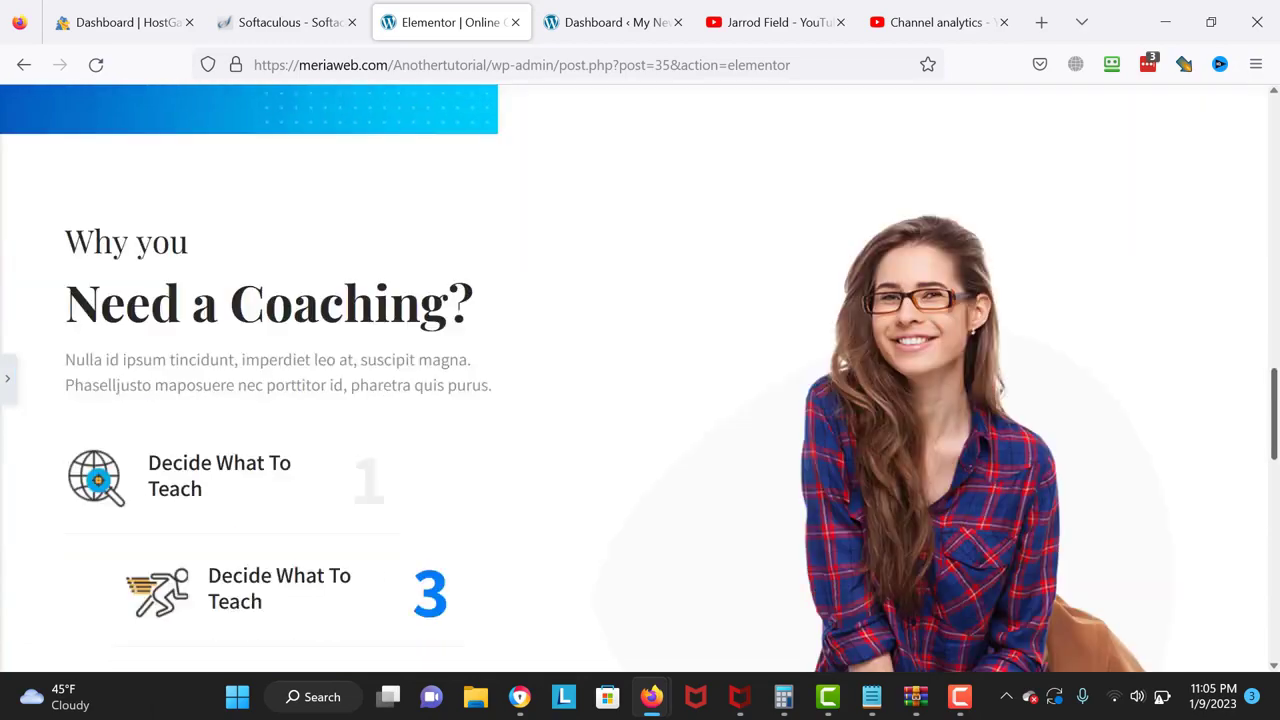
scroll(640, 378, "down", 7)
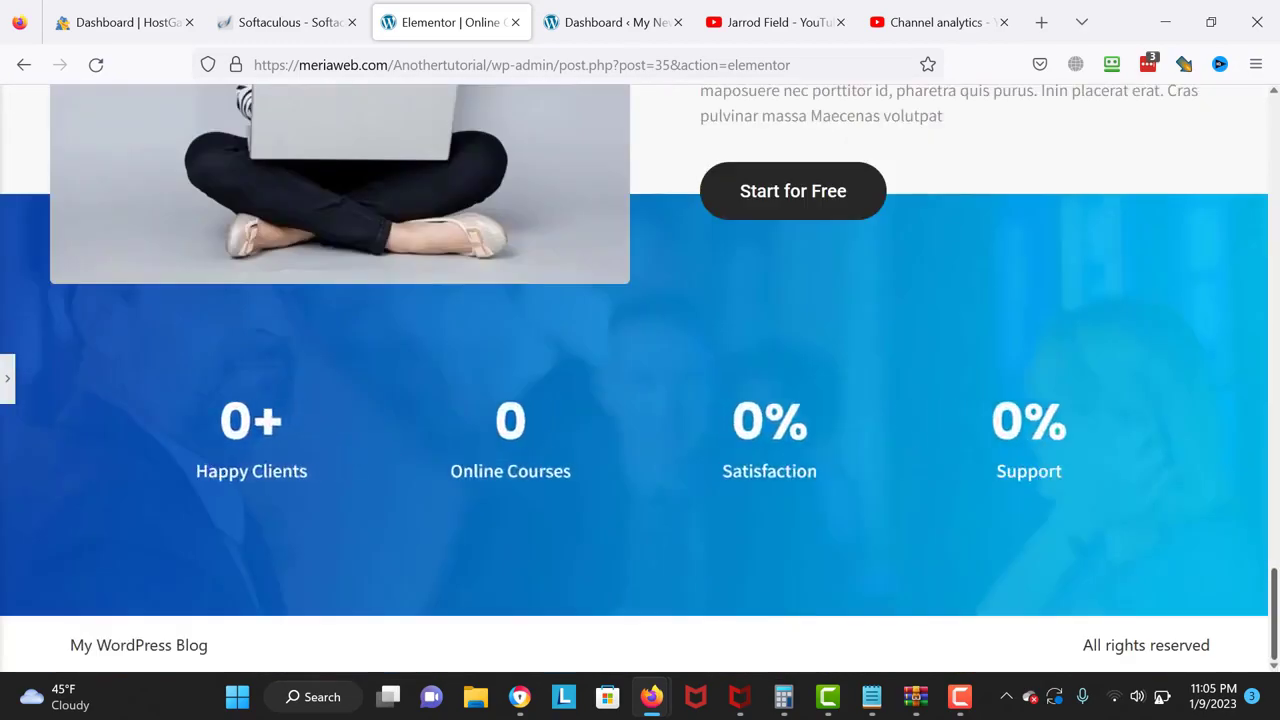
scroll(640, 378, "up", 11)
scroll(640, 378, "up", 15)
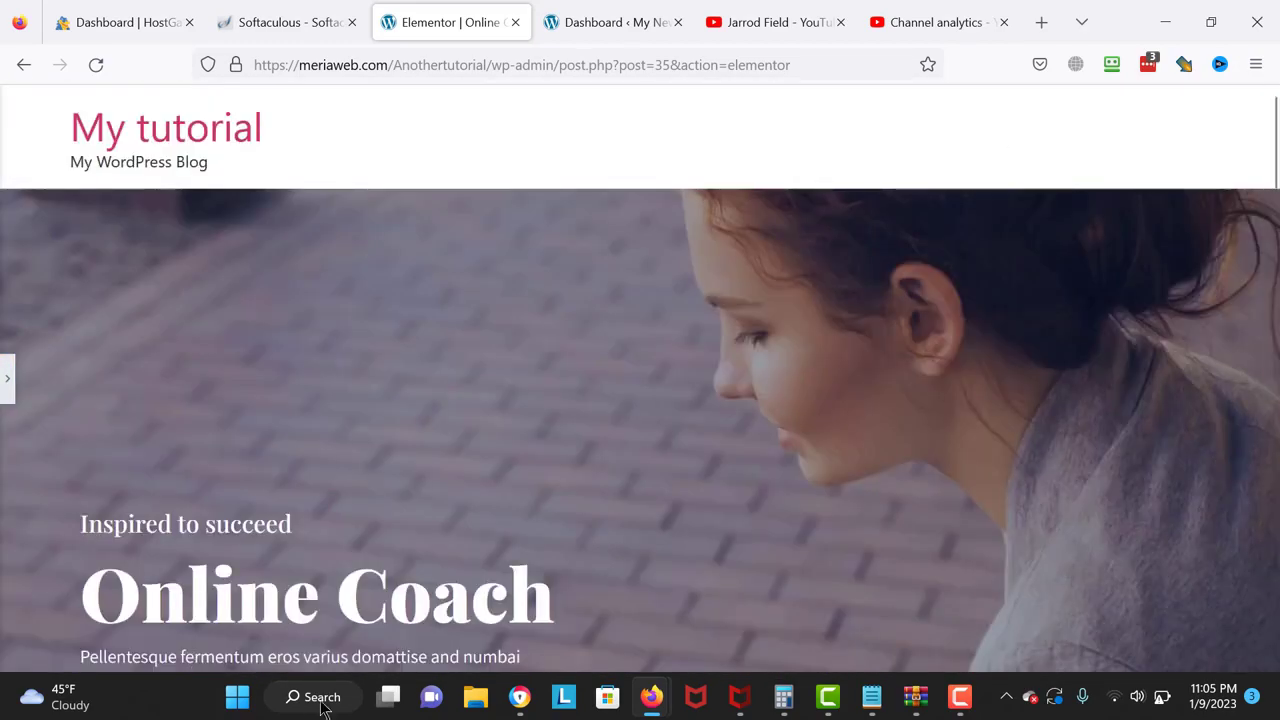
- Show the widget panel and replace the "Online Coach" hero heading with "Drag And Drop"
left_click(7, 378)
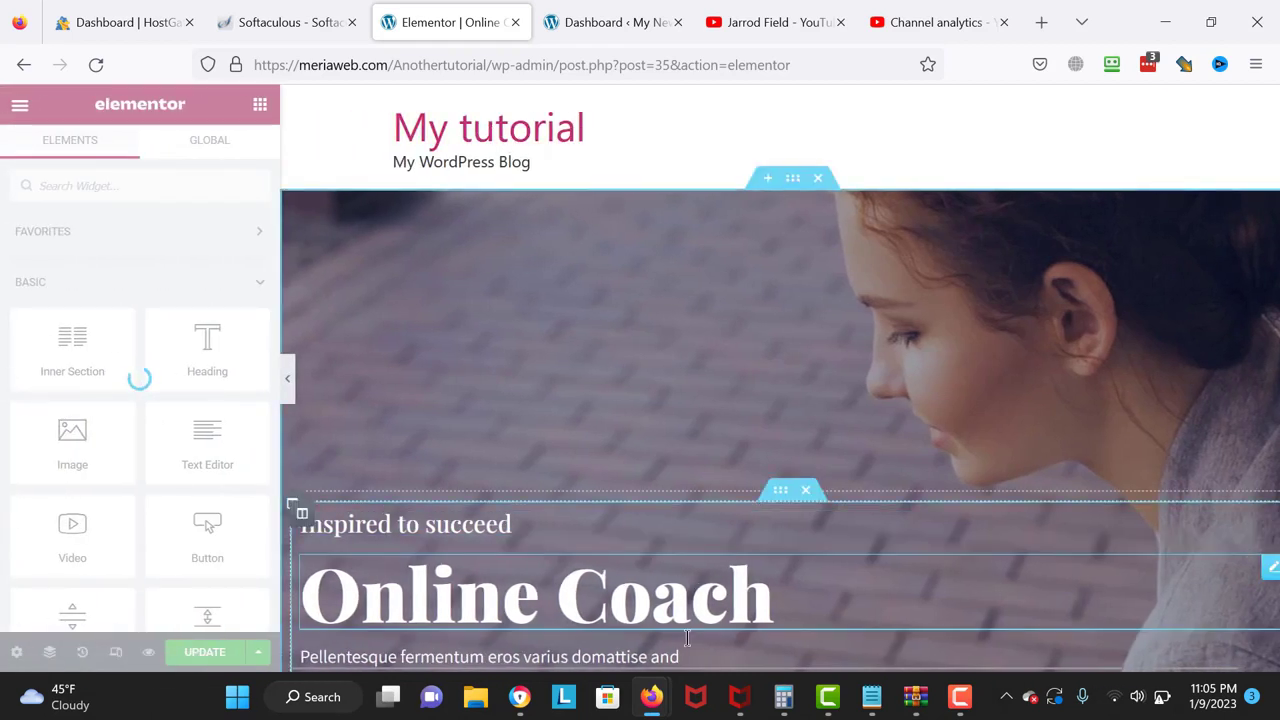
left_click(793, 615)
left_click_drag(793, 615, 323, 595)
key("BackSpace")
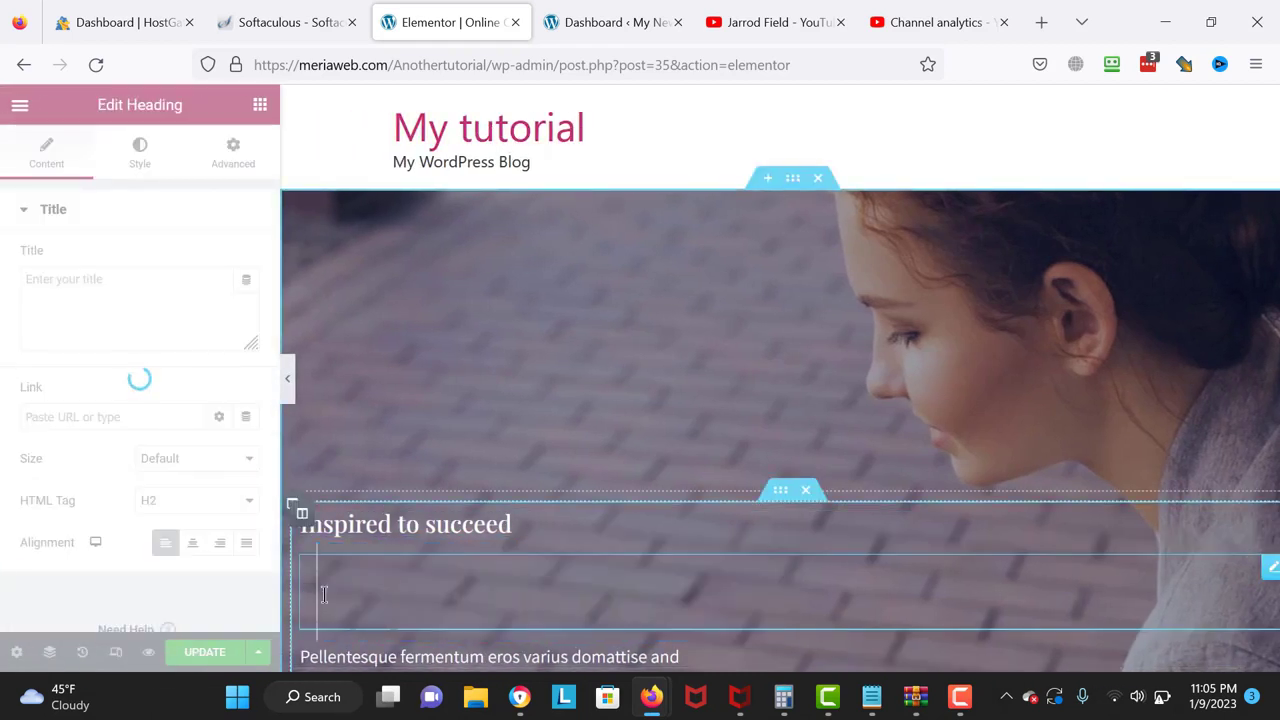
type("Drag And DRop")
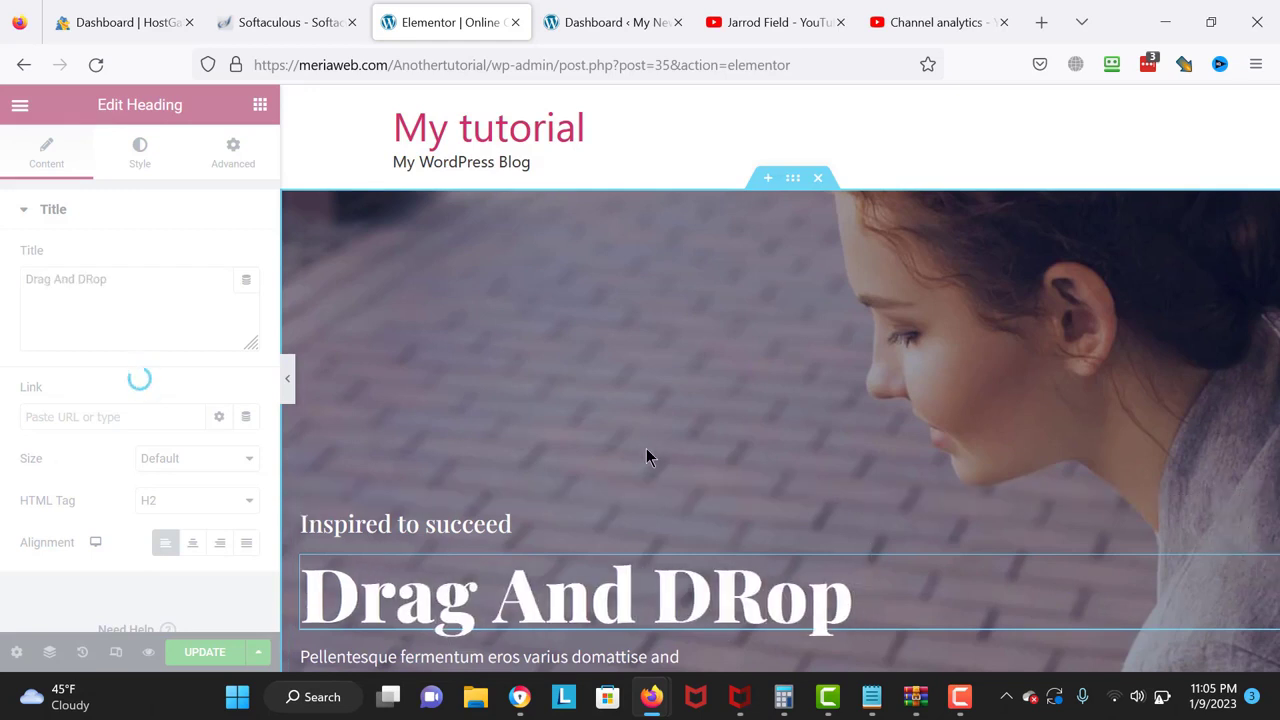
key("BackSpace")
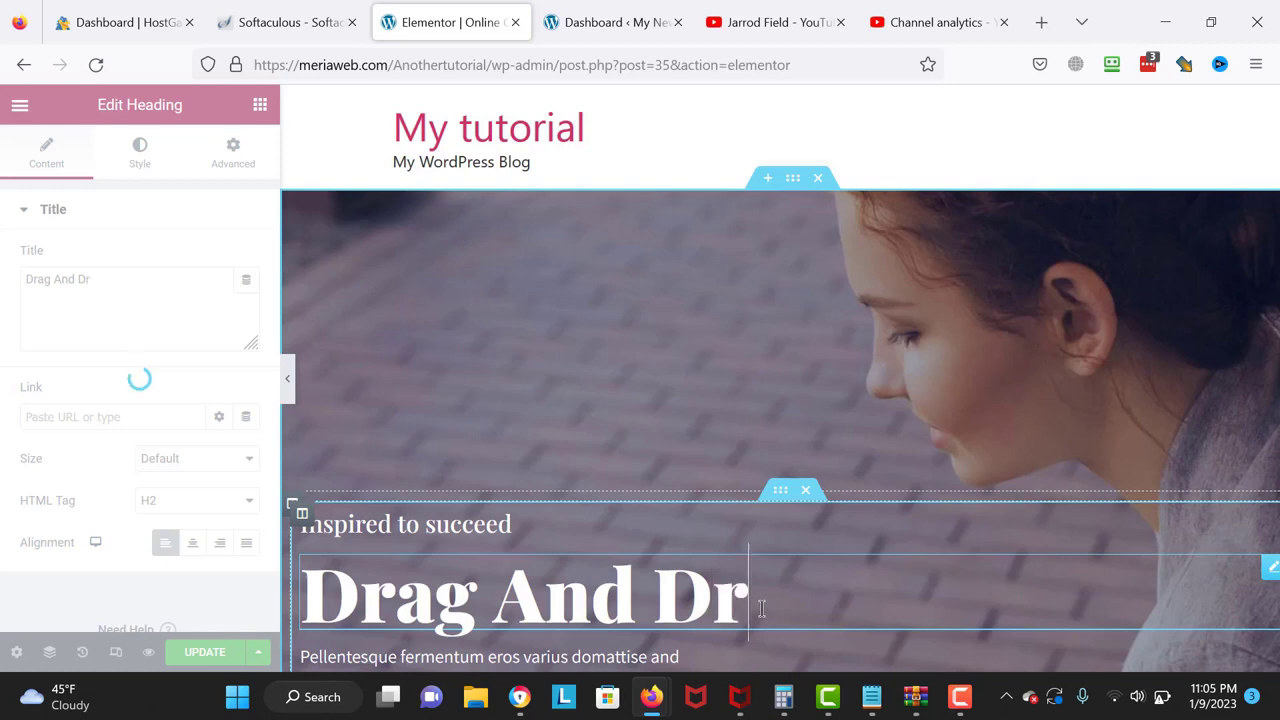
type("op")
- Change the hero heading to "Welcome People" and collapse the editor panel to view the page
key("BackSpace")
key("BackSpace")
key("BackSpace")
key("BackSpace")
key("BackSpace")
key("BackSpace")
key("BackSpace")
key("BackSpace")
key("BackSpace")
key("BackSpace")
key("BackSpace")
key("BackSpace")
key("BackSpace")
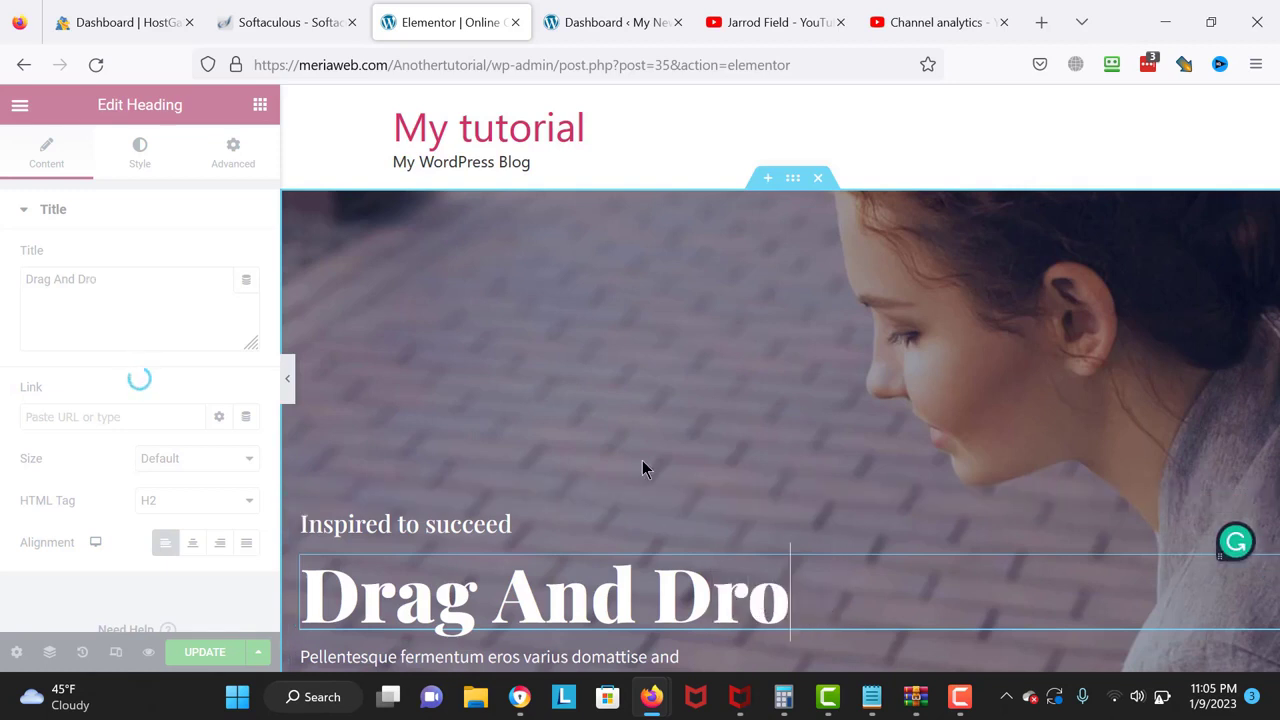
type("Welcome to this sit")
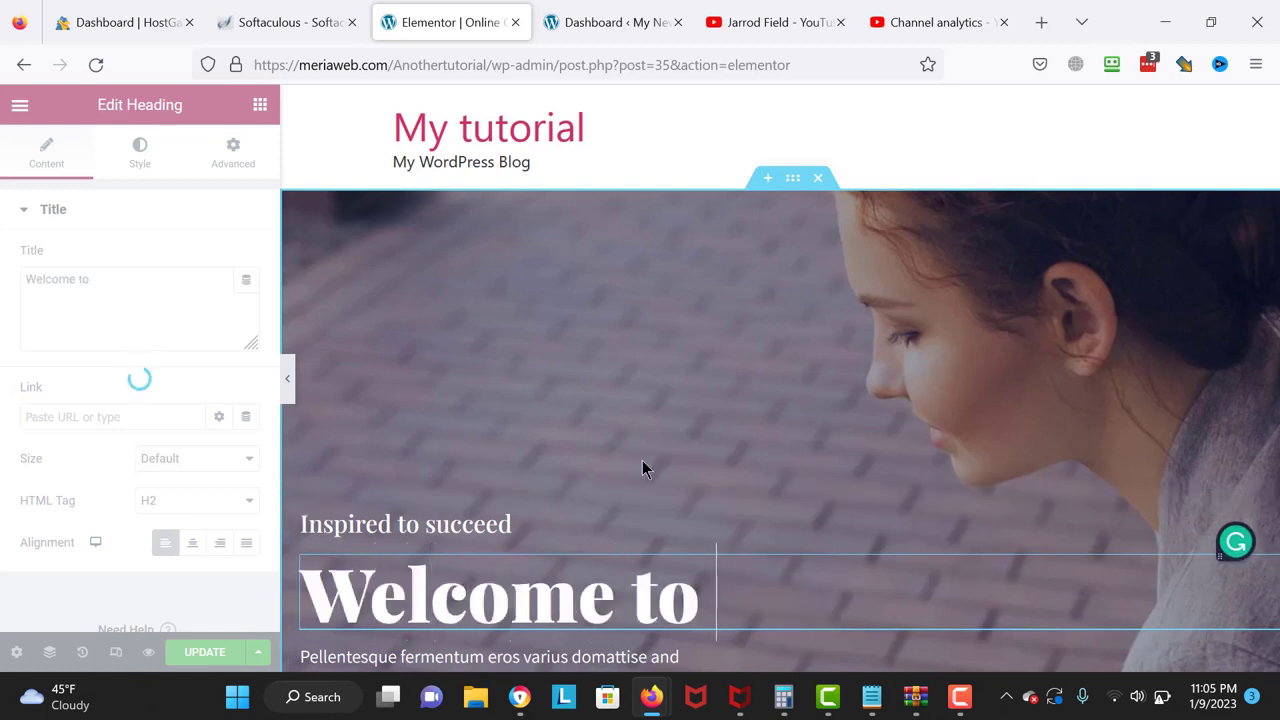
key("BackSpace")
key("BackSpace")
key("BackSpace")
key("BackSpace")
key("BackSpace")
key("BackSpace")
key("BackSpace")
key("BackSpace")
key("BackSpace")
key("BackSpace")
key("BackSpace")
key("BackSpace")
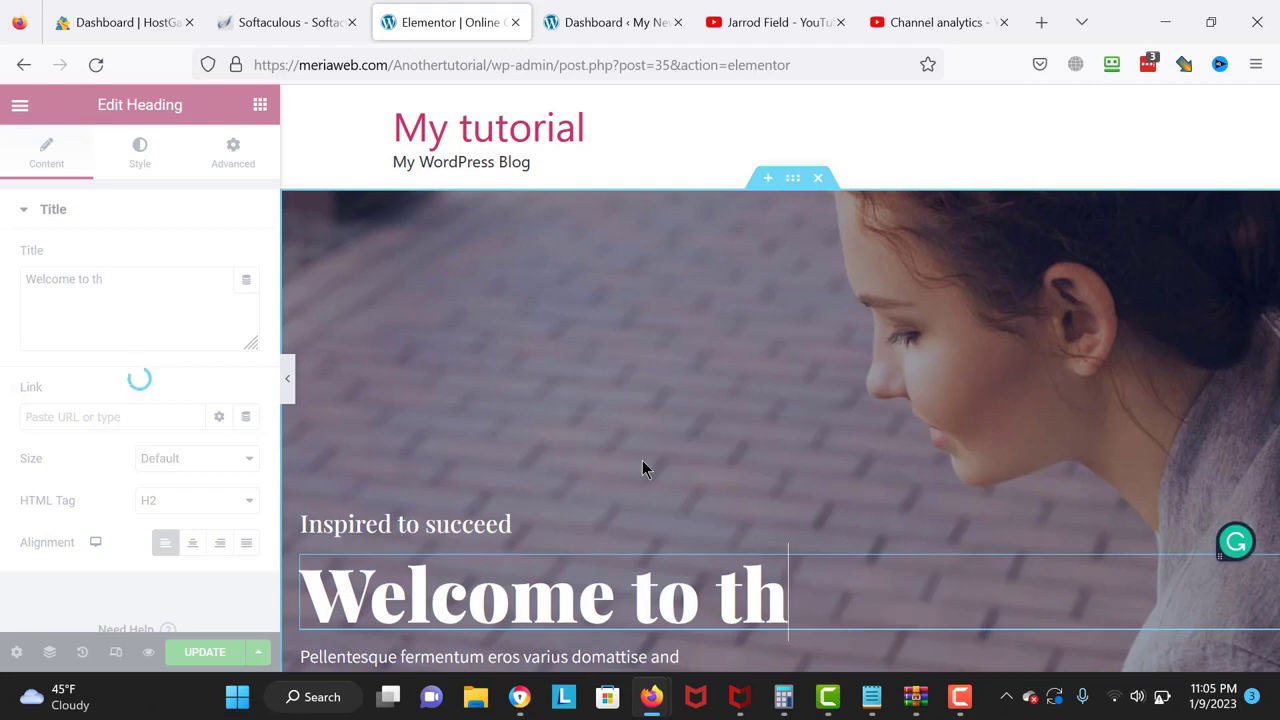
type("People")
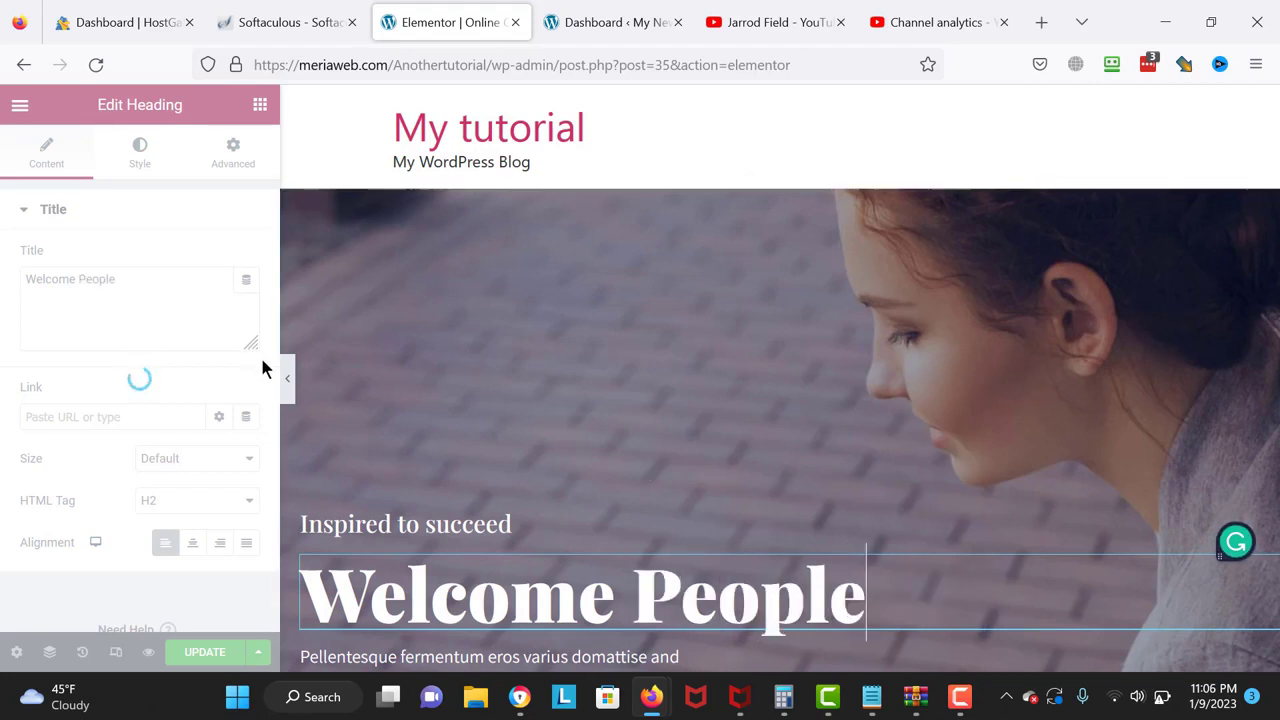
left_click(287, 381)
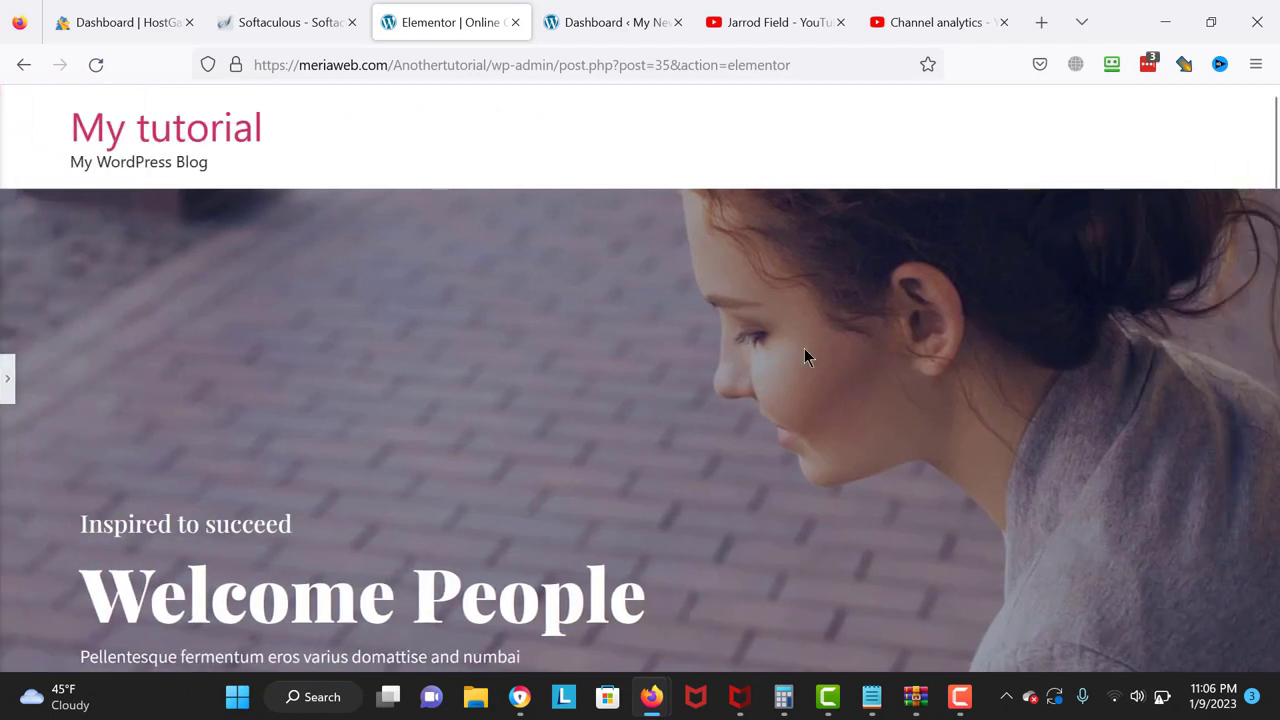
scroll(1272, 380, "down", 1)
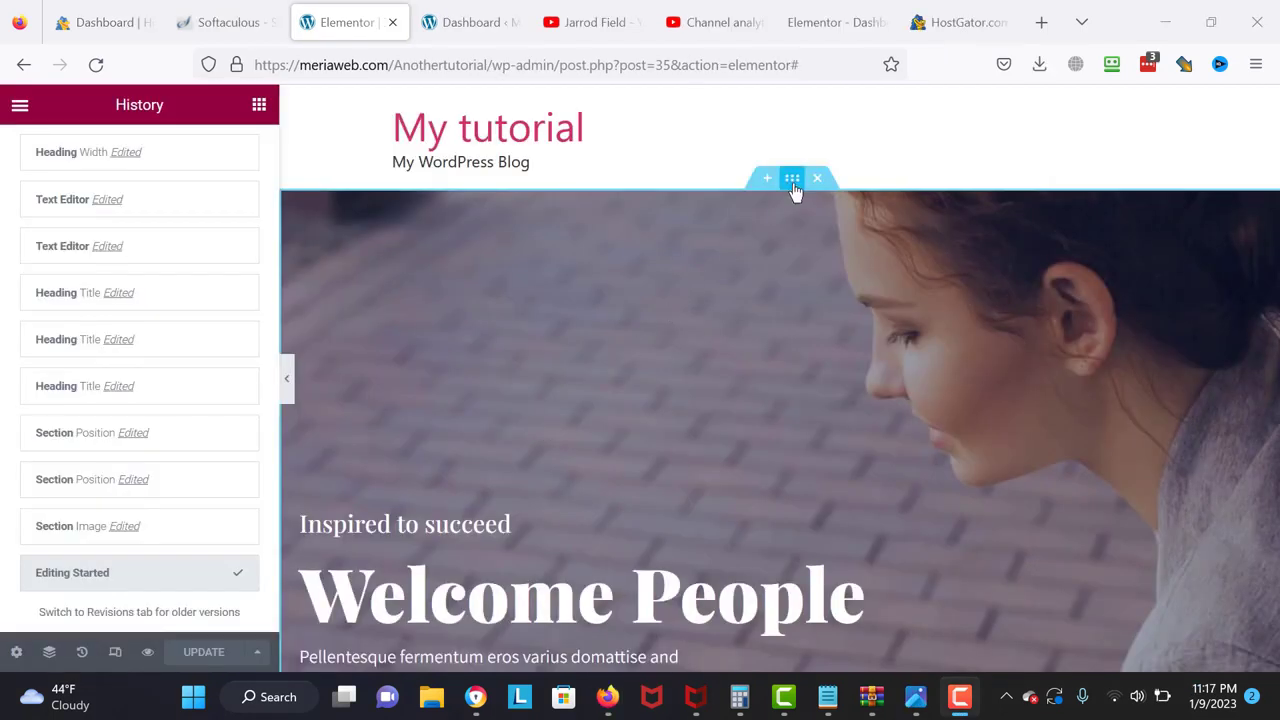
- Replace the hero section's background image with the snowy mountain photo from the media library
left_click(791, 180)
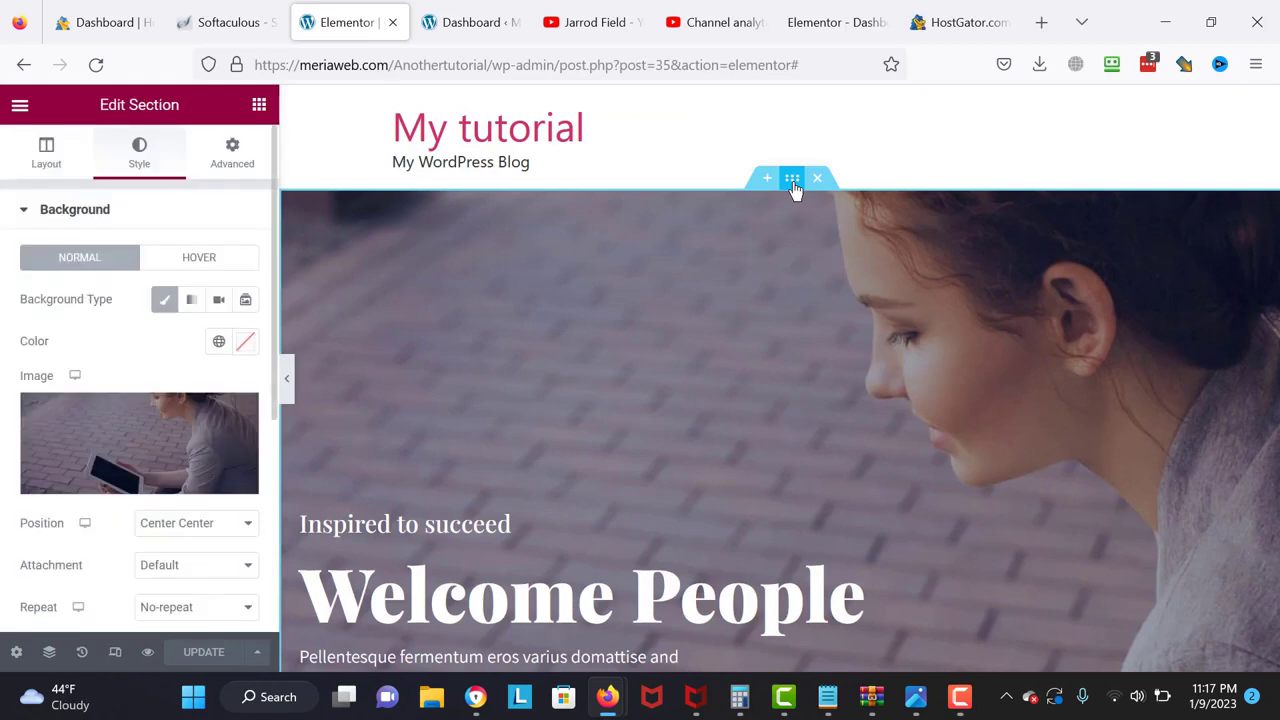
mouse_move(191, 446)
left_click(157, 498)
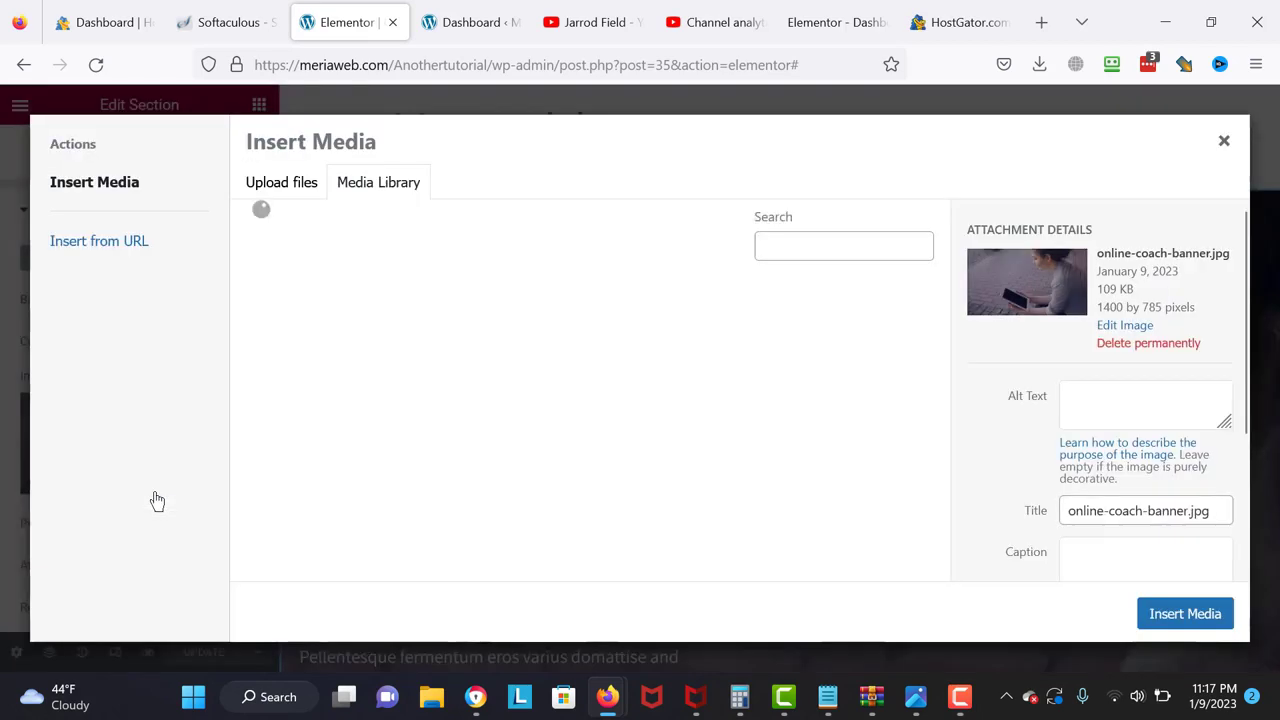
left_click(293, 348)
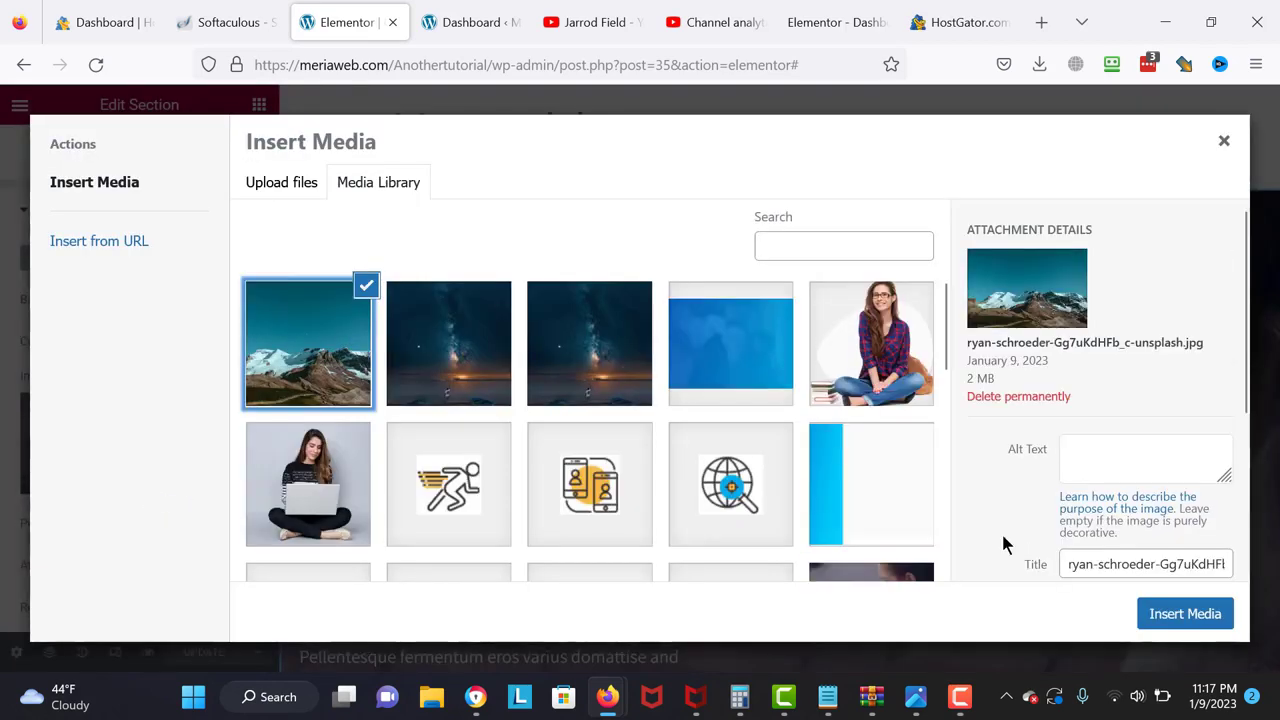
left_click(1185, 613)
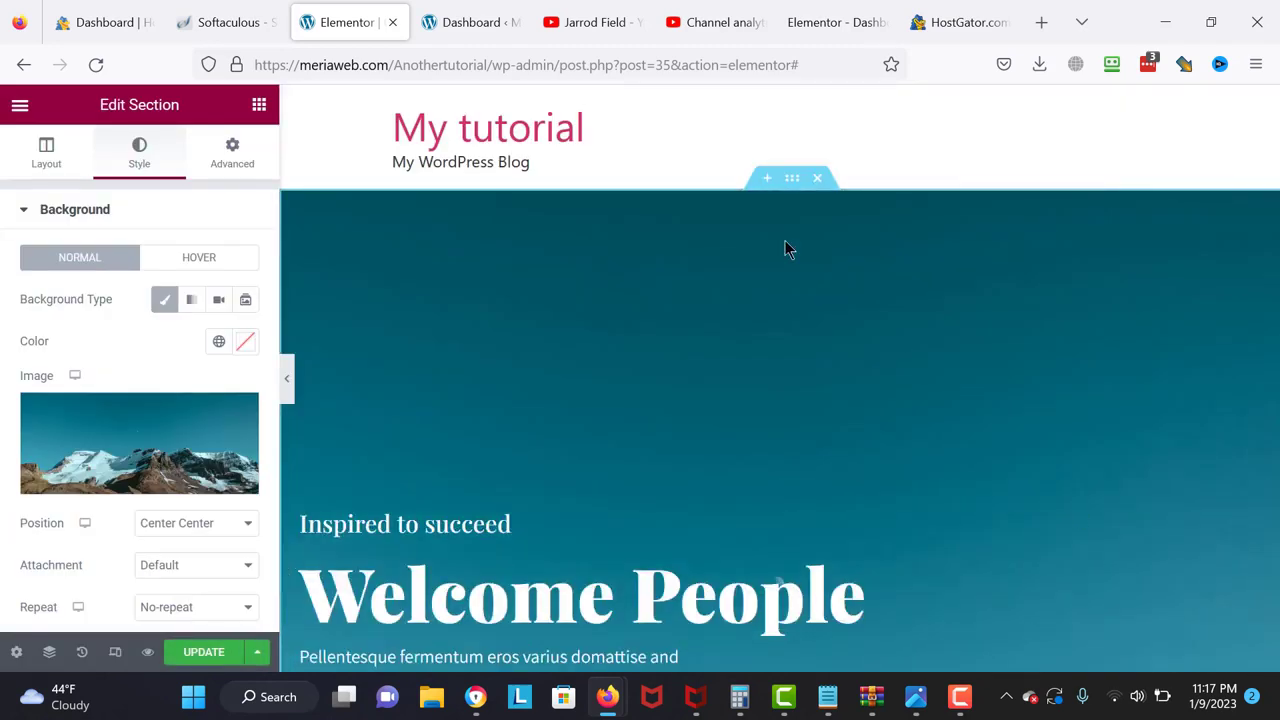
- Check the new hero background and the remaining page sections down to the statistics counters
scroll(940, 445, "down", 4)
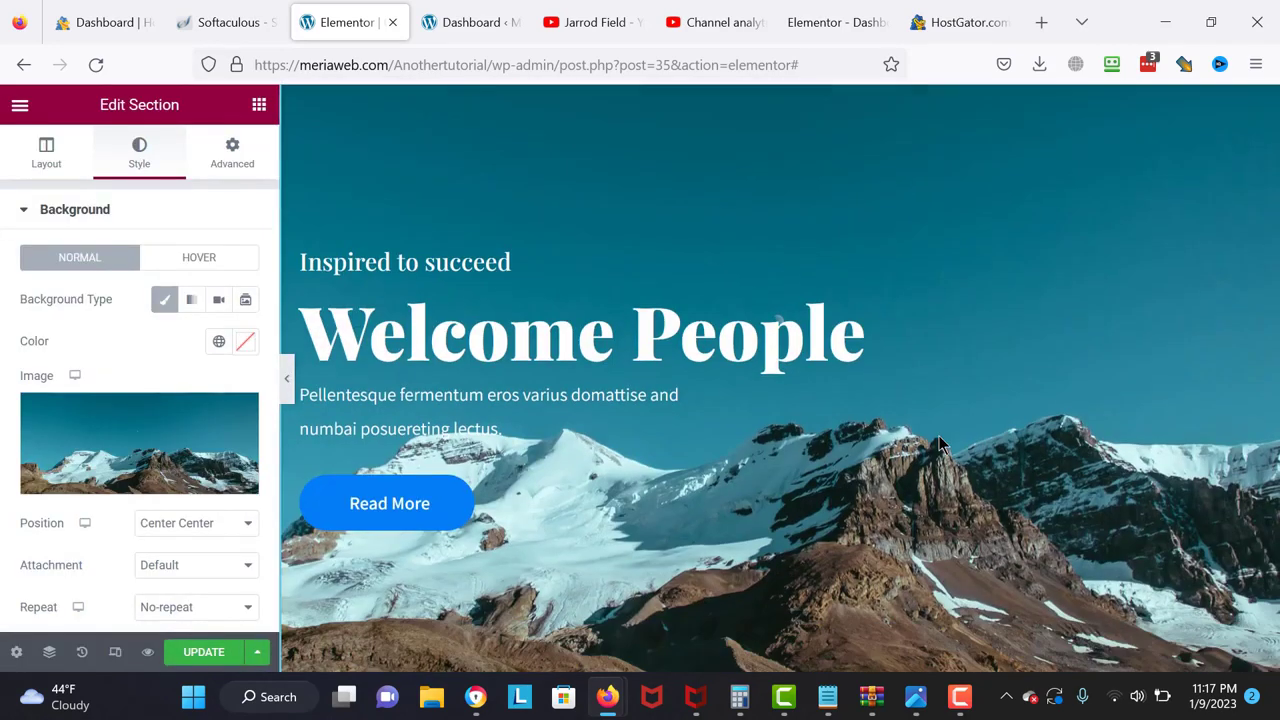
scroll(940, 445, "down", 5)
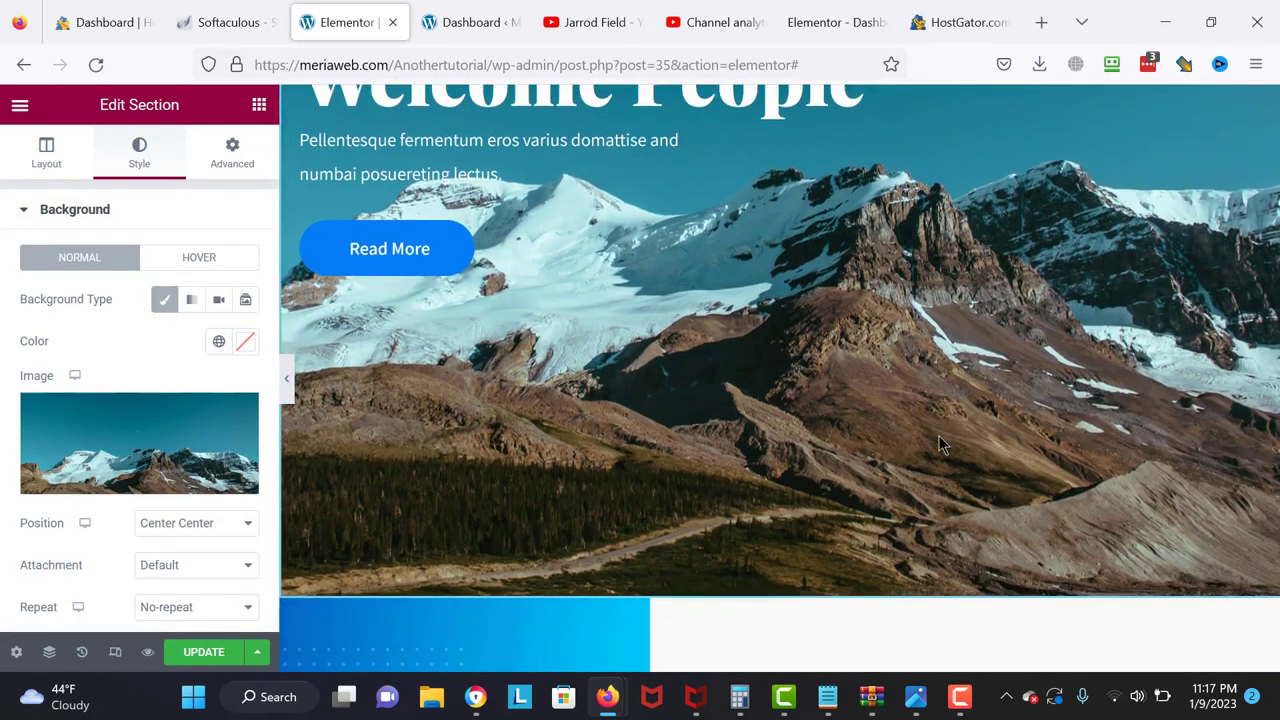
scroll(640, 414, "down", 5)
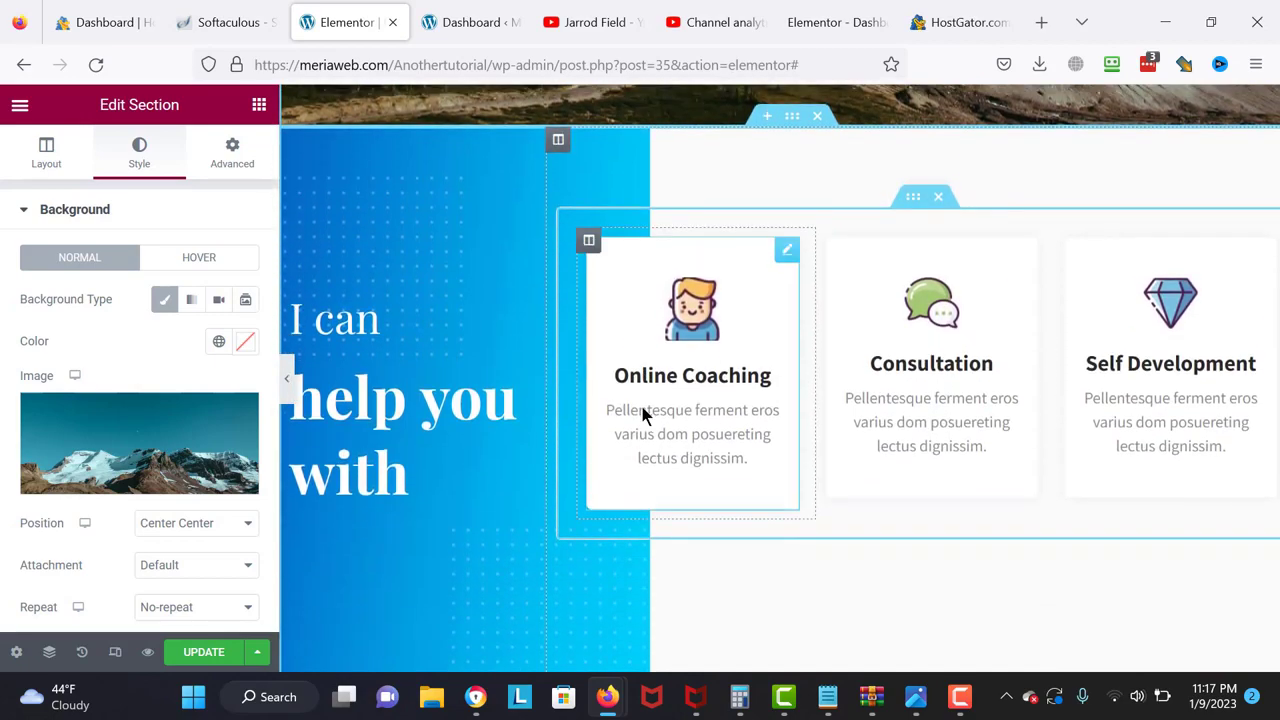
scroll(642, 410, "down", 7)
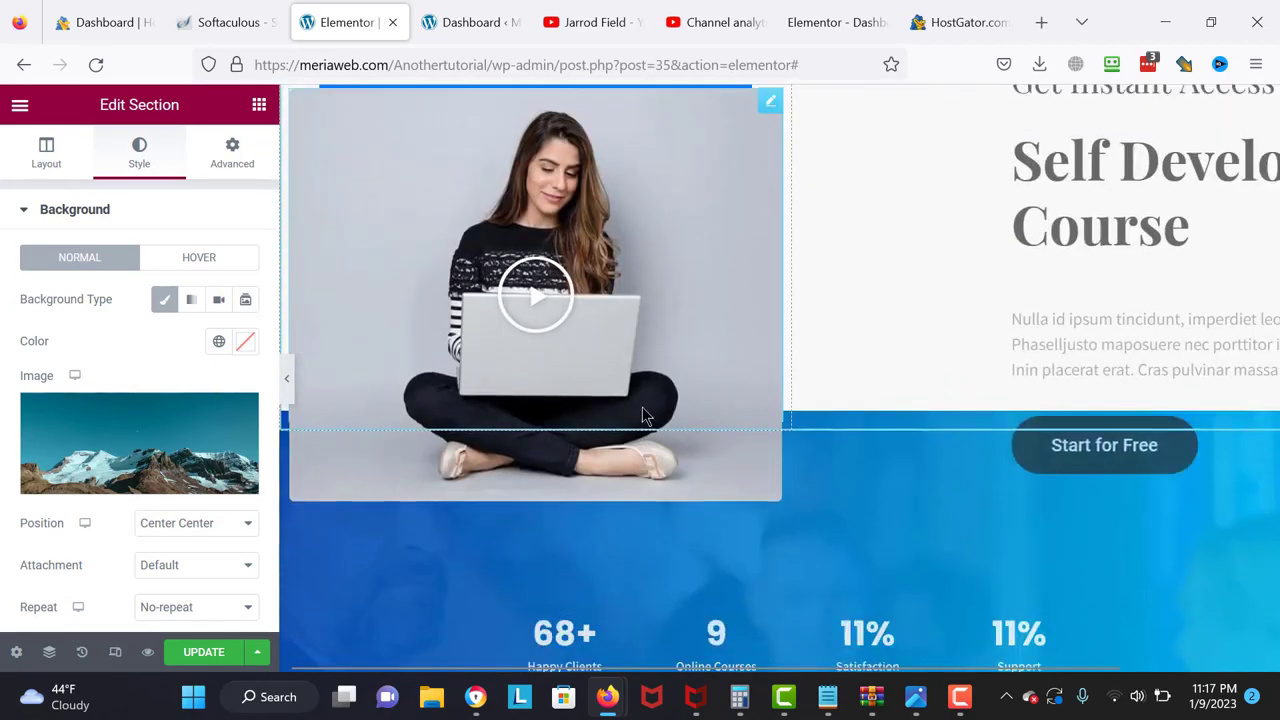
scroll(642, 410, "up", 8)
scroll(642, 415, "up", 8)
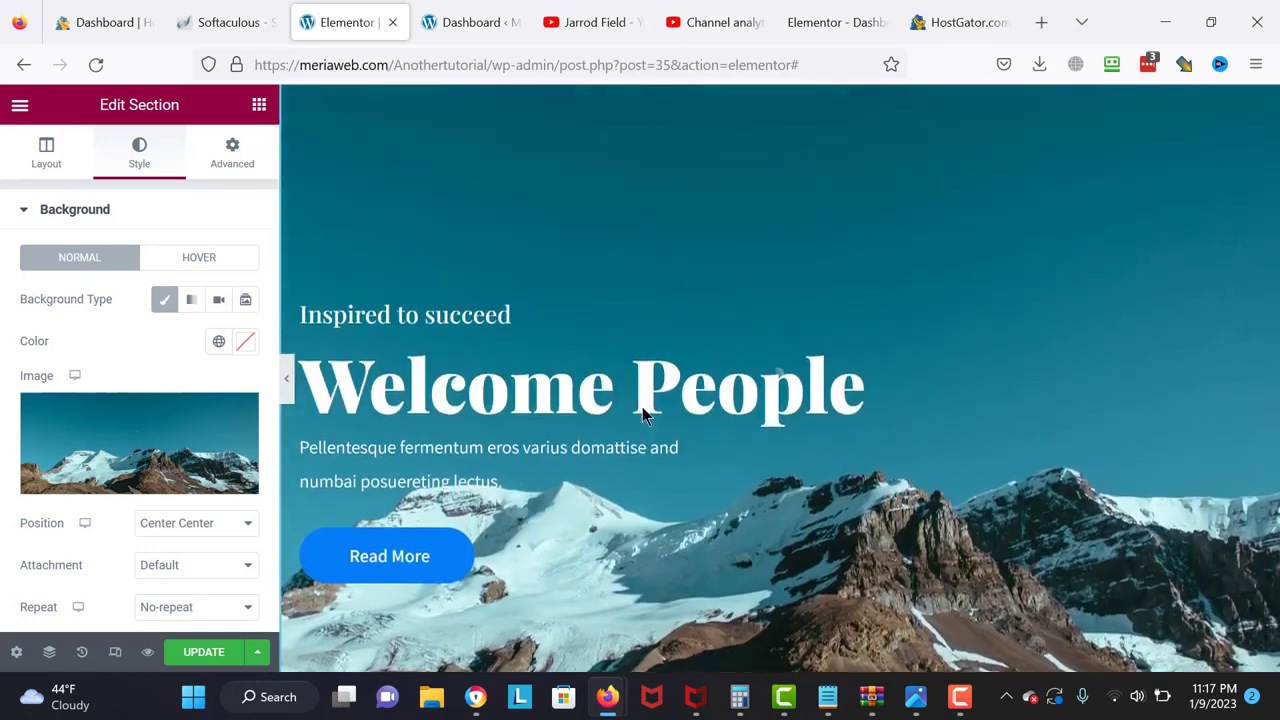
- Delete the "I can help you with" section and the "Why you Need a Coaching?" section
scroll(642, 415, "down", 4)
scroll(643, 416, "down", 1)
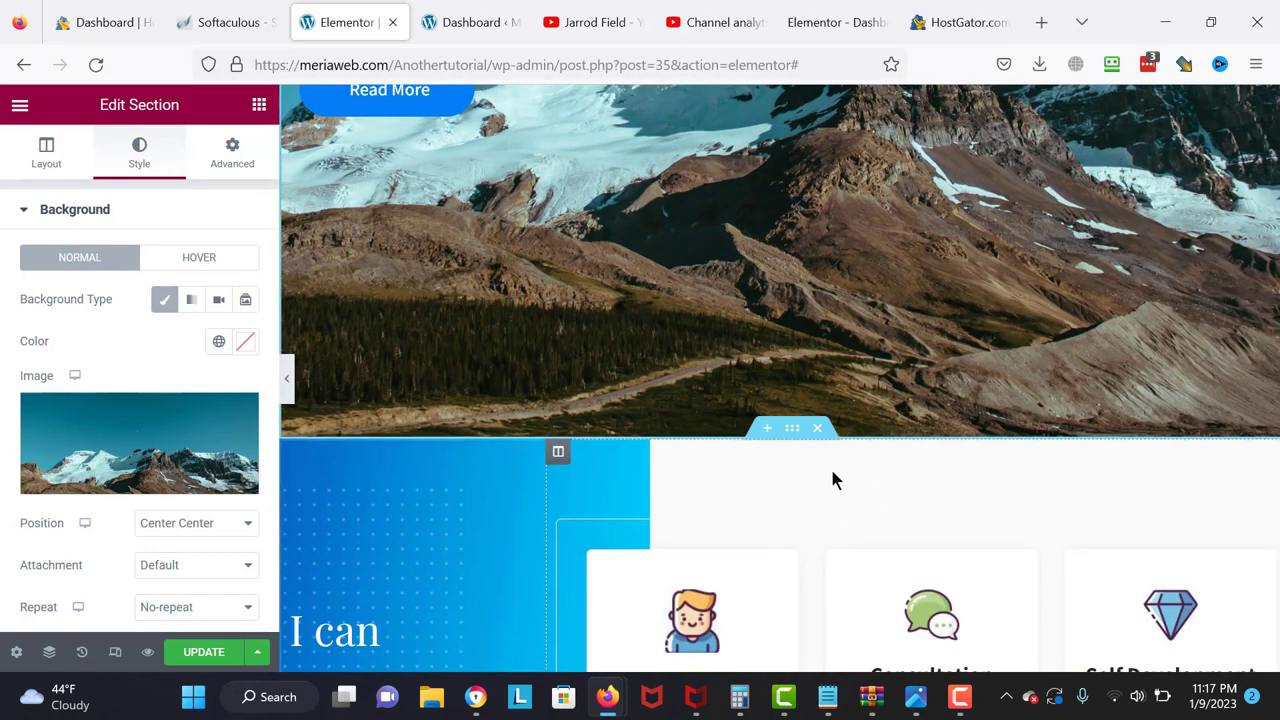
left_click(817, 429)
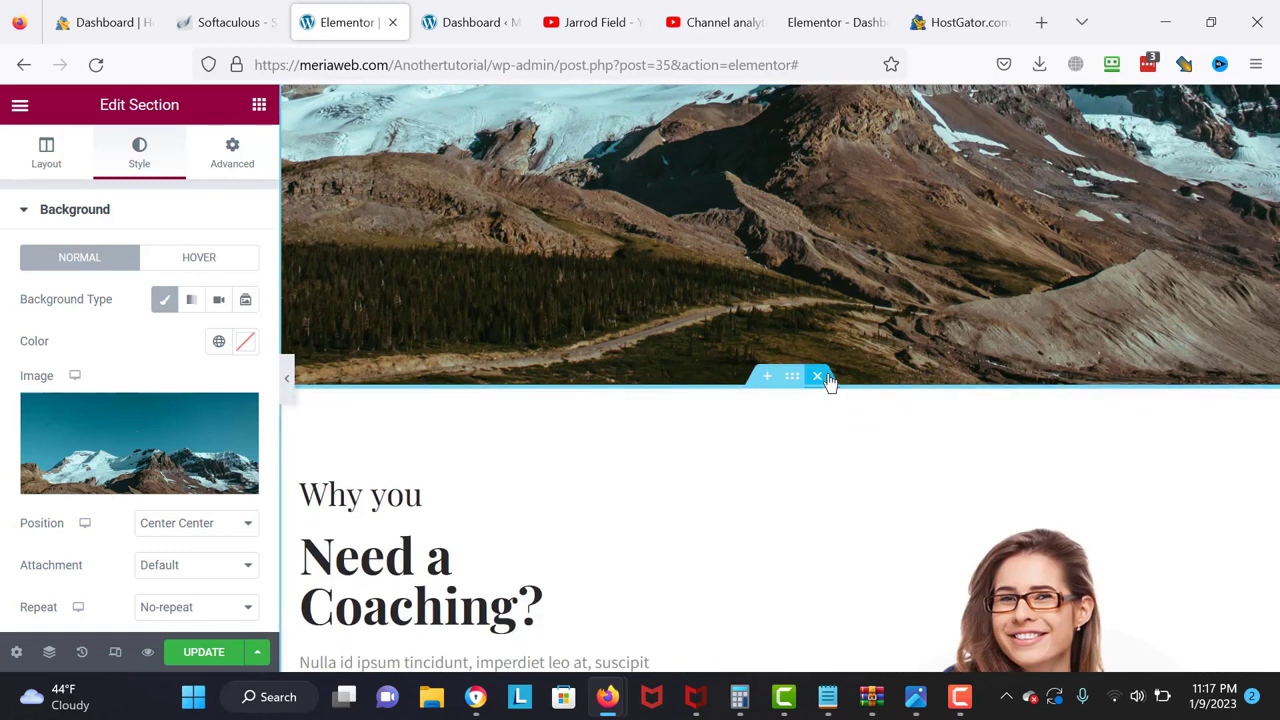
left_click(820, 377)
- Open the video widget beside the "Self Development Course" heading, play its placeholder video and close the player
scroll(809, 421, "down", 4)
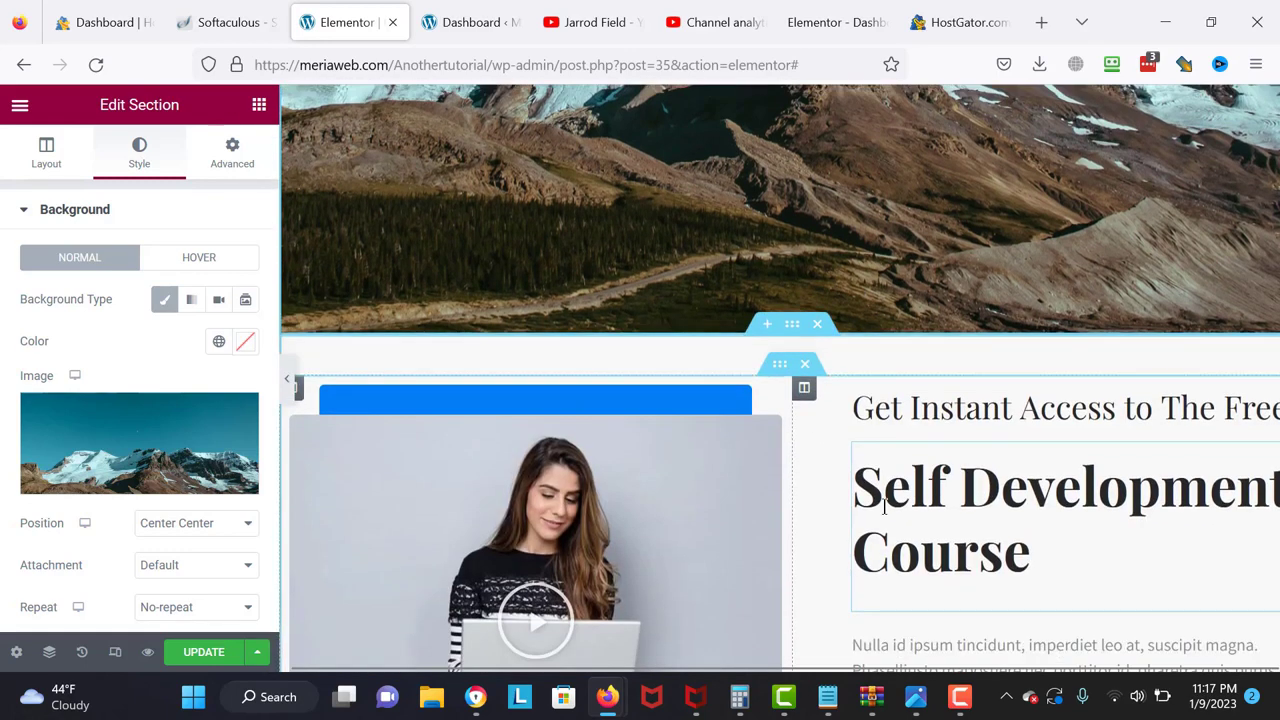
scroll(884, 505, "up", 2)
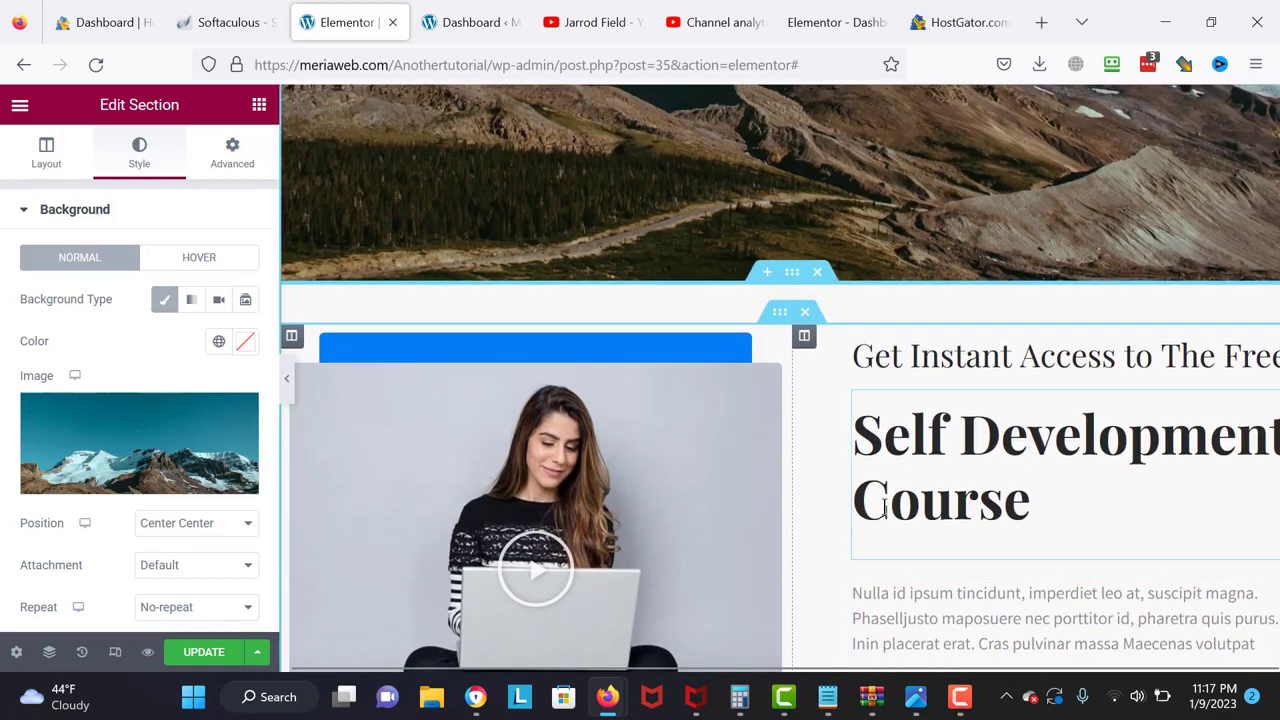
left_click(570, 487)
left_click(570, 487)
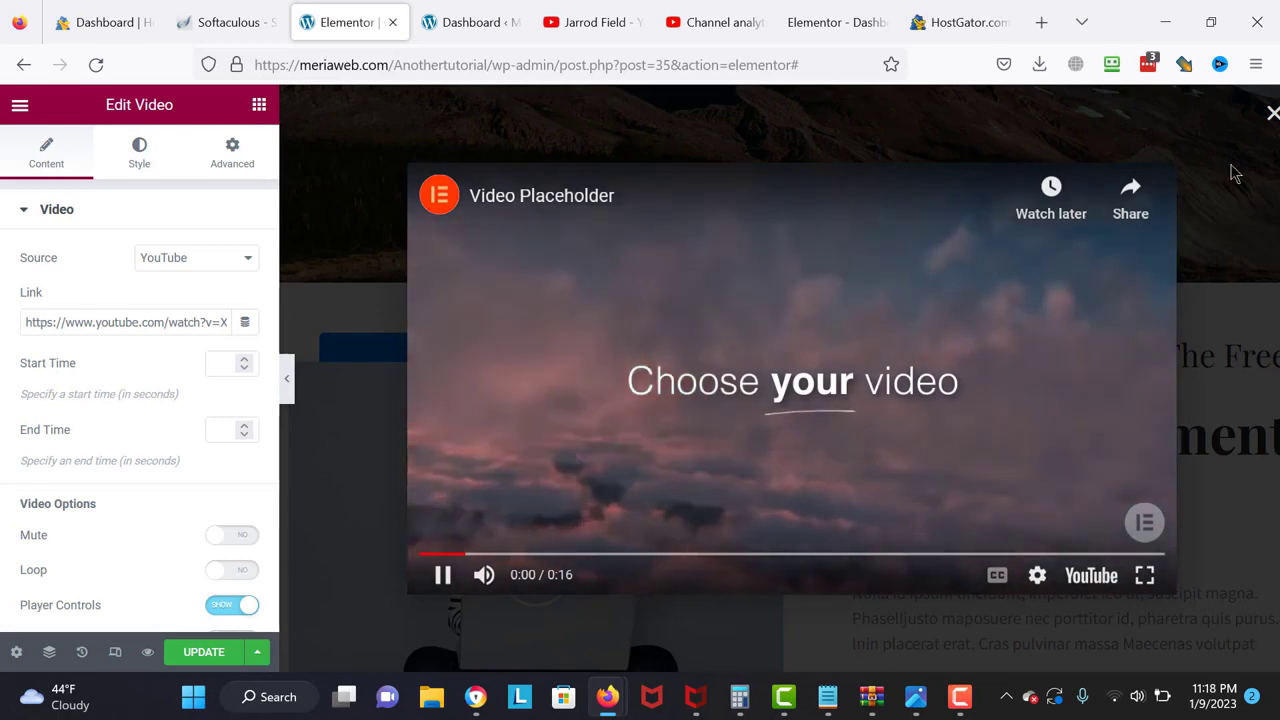
left_click(1272, 113)
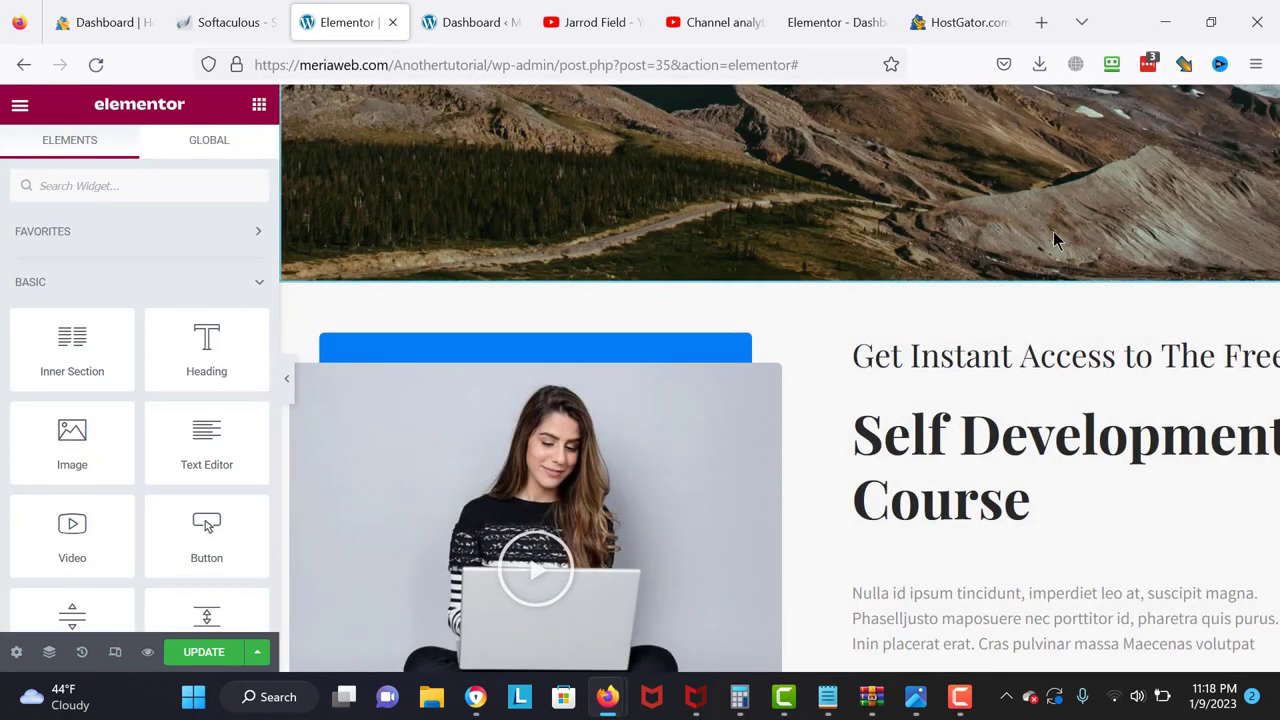
- Replace the "Self Development Course" heading with "Its not hard :)"
left_click(990, 500)
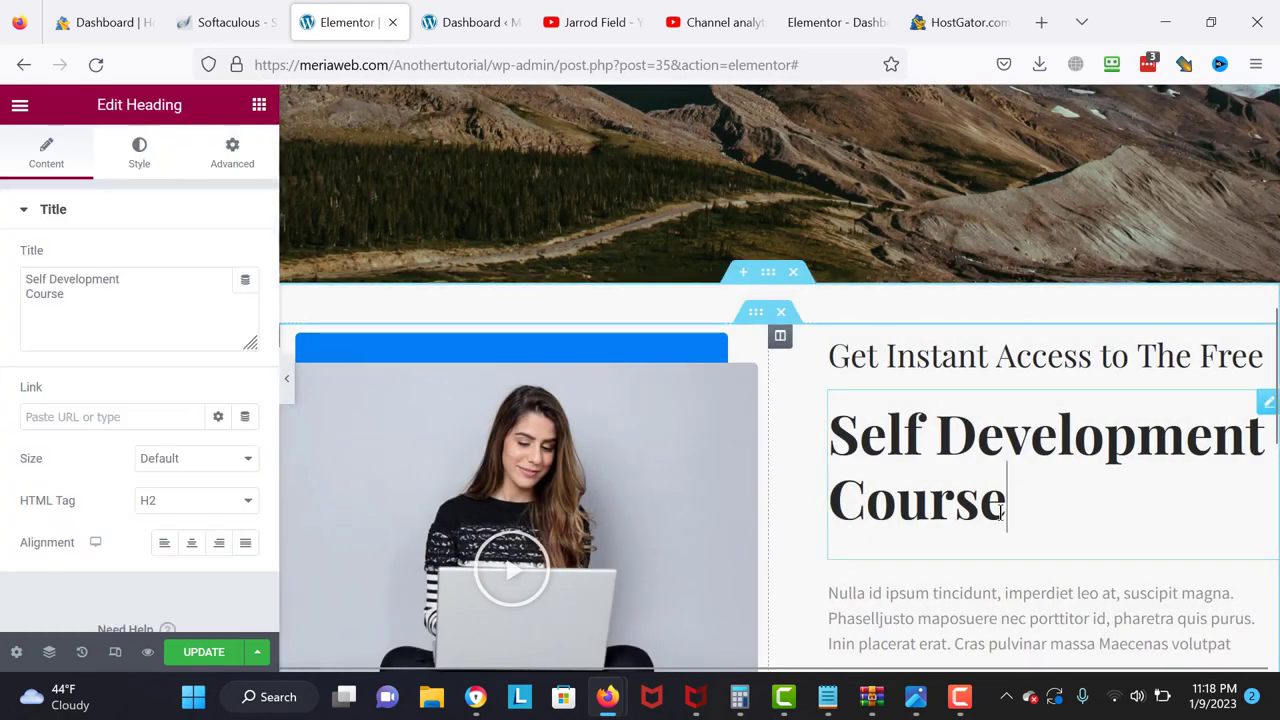
double_click(990, 500)
key("BackSpace")
key("BackSpace")
key("BackSpace")
key("BackSpace")
key("BackSpace")
key("BackSpace")
key("BackSpace")
key("BackSpace")
key("BackSpace")
key("BackSpace")
key("BackSpace")
key("BackSpace")
key("BackSpace")
key("BackSpace")
key("BackSpace")
key("BackSpace")
key("BackSpace")
key("BackSpace")
type("Its not ha")
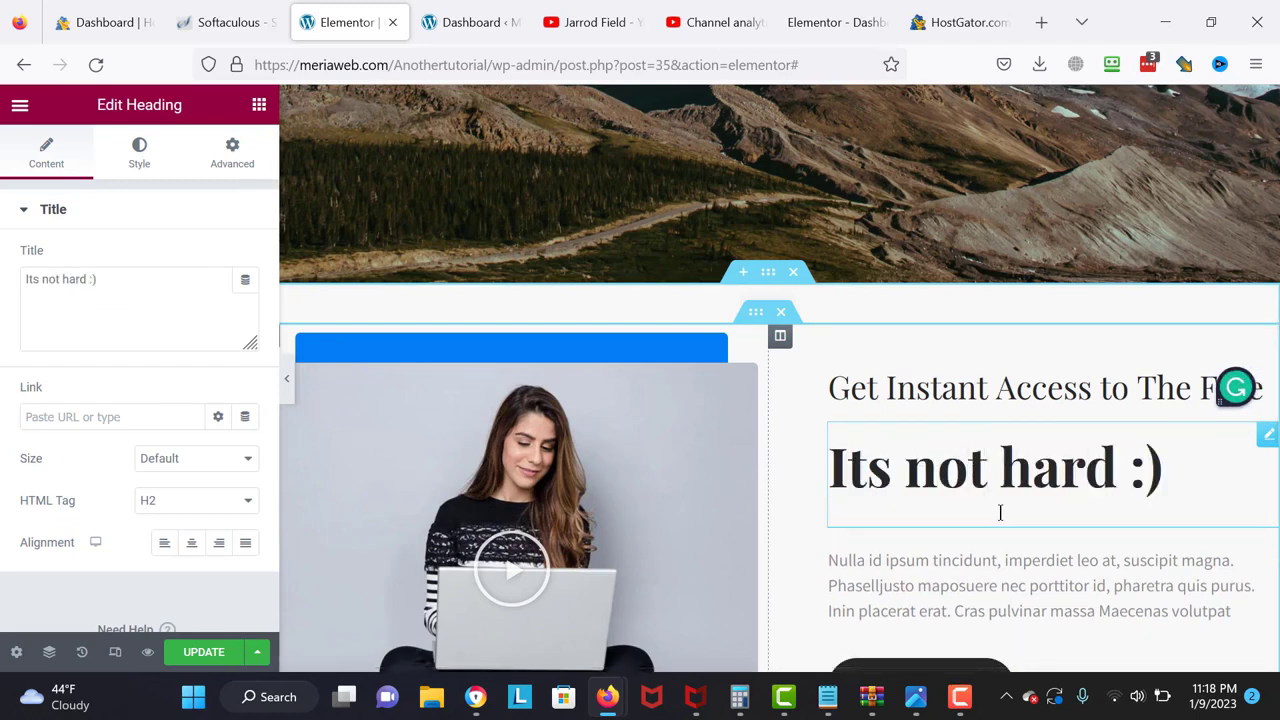
- Clear the "Its not hard :)" heading text beside the video
key("BackSpace")
key("BackSpace")
key("BackSpace")
key("BackSpace")
key("BackSpace")
key("BackSpace")
key("BackSpace")
key("BackSpace")
key("BackSpace")
key("BackSpace")
key("BackSpace")
key("BackSpace")
key("BackSpace")
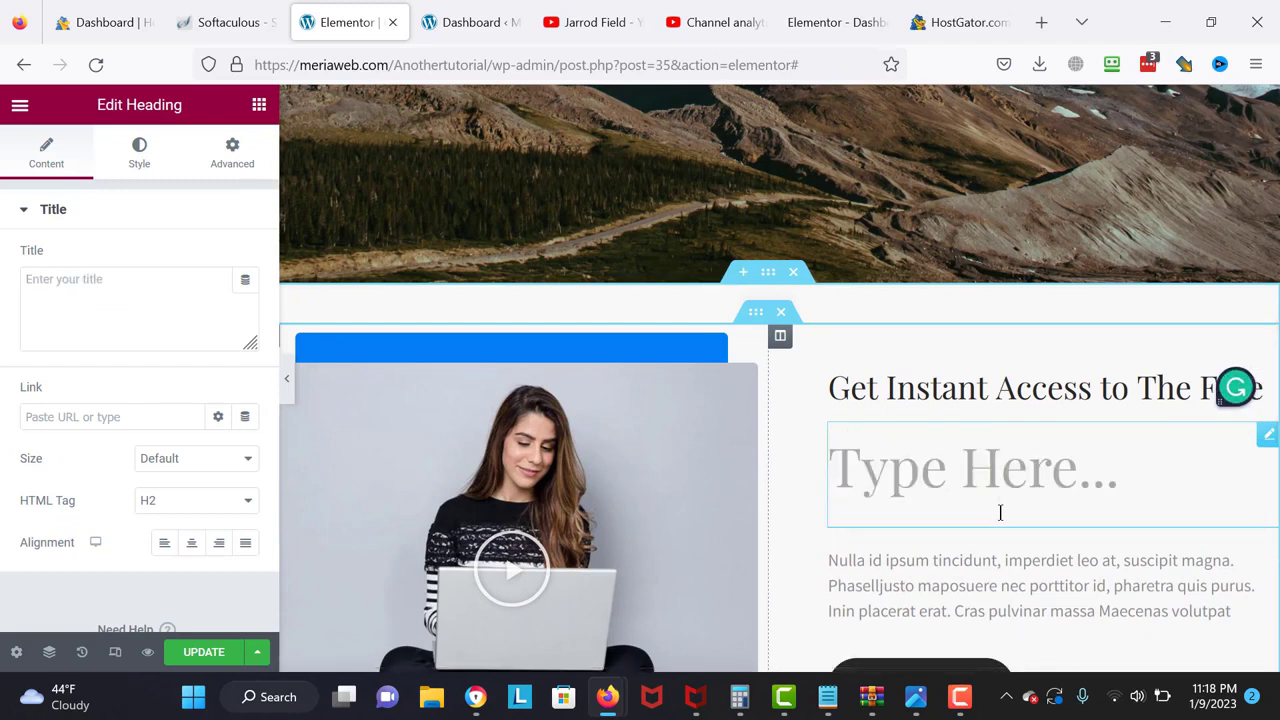
- Hide the editing panel and view the hero section at full page width
scroll(690, 312, "up", 5)
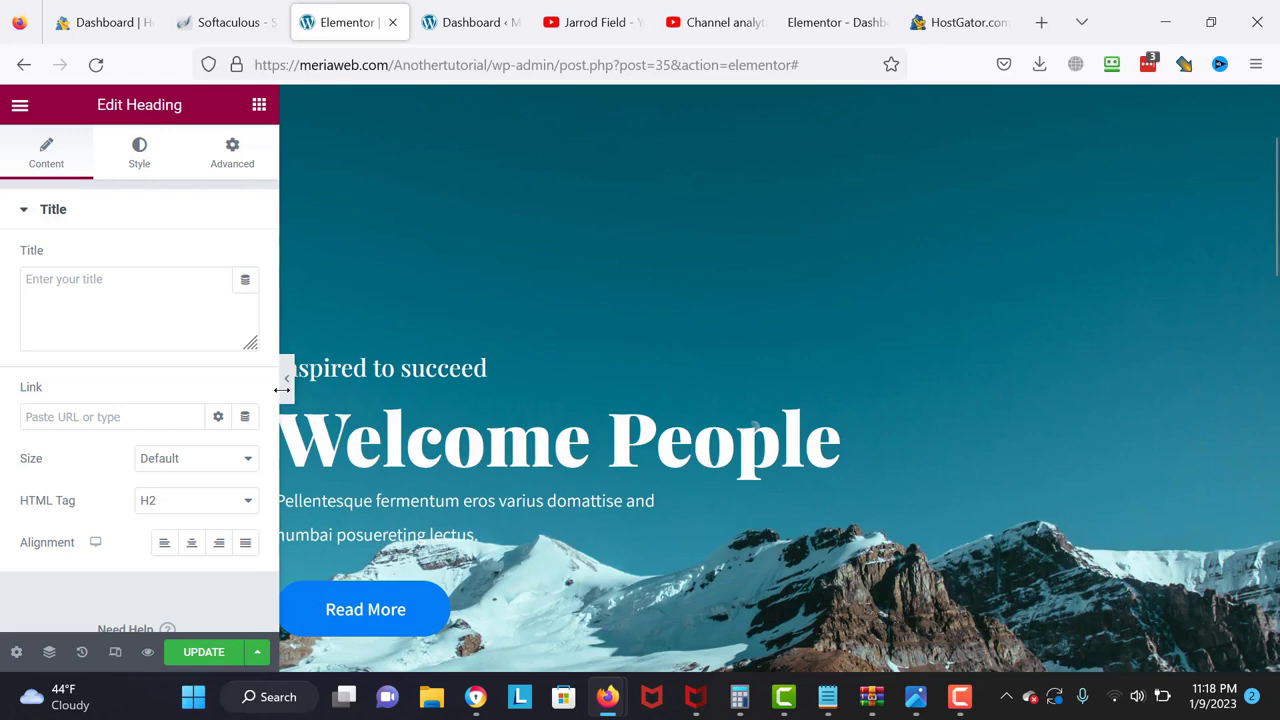
left_click(295, 392)
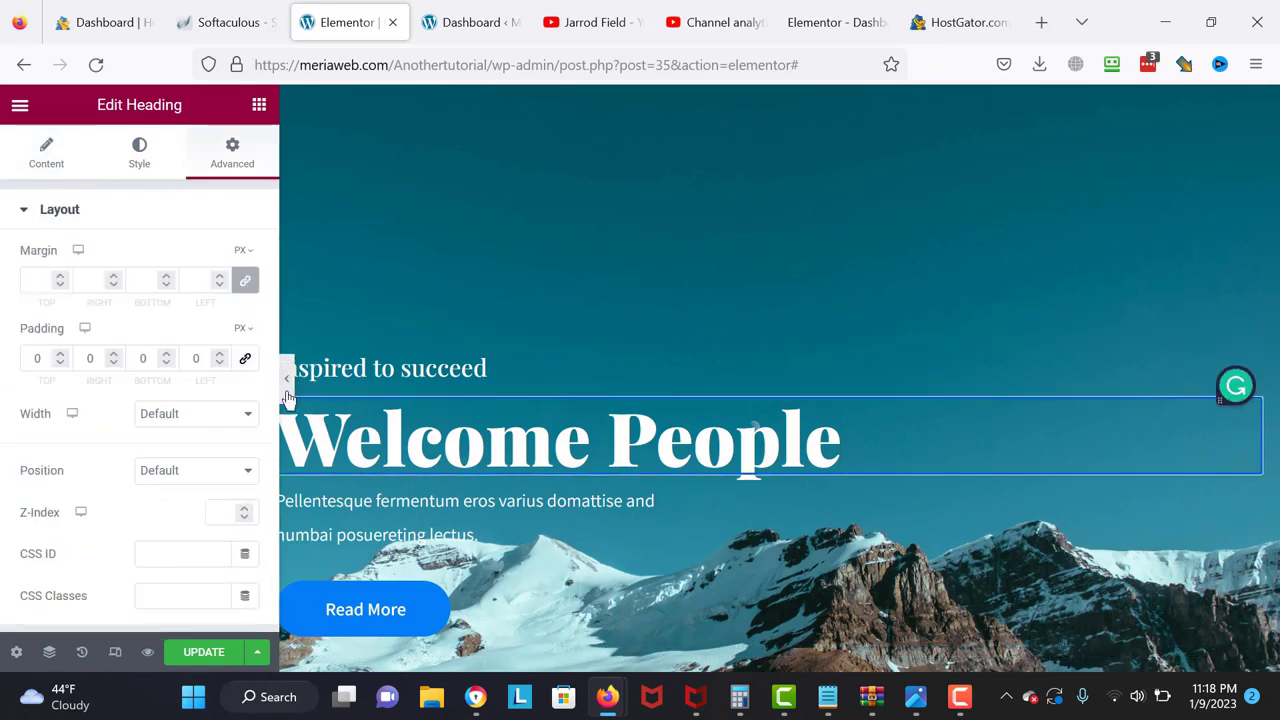
left_click(287, 396)
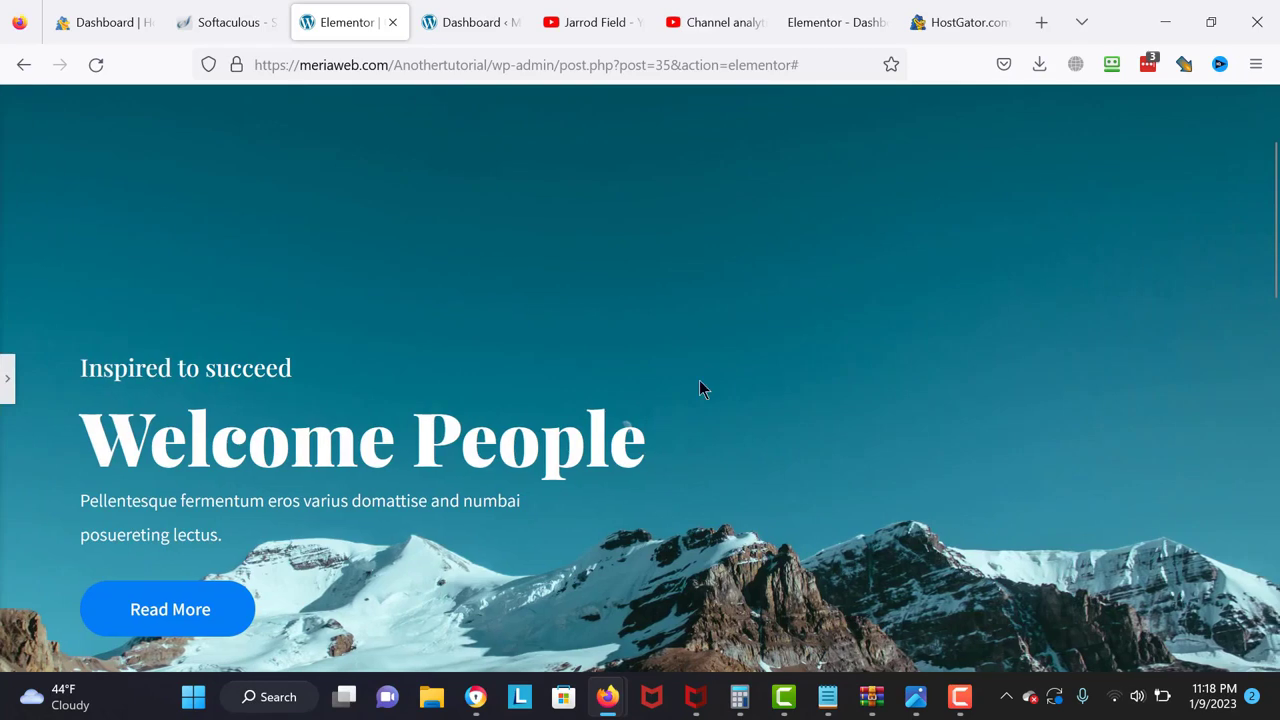
left_click_drag(1274, 285, 1274, 342)
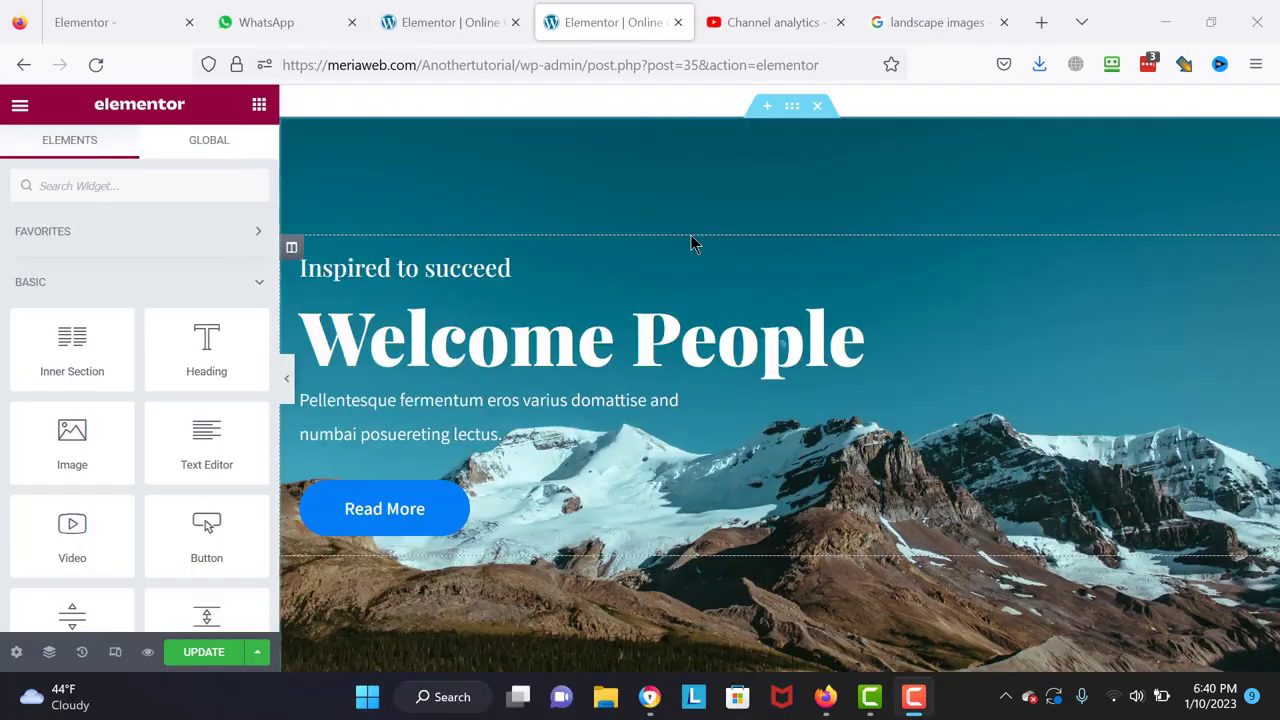
- Insert the light three-column "Check Out Our Testimonials" block from the template library's Testimonials category below the hero section
scroll(758, 633, "down", 1)
scroll(758, 633, "down", 3)
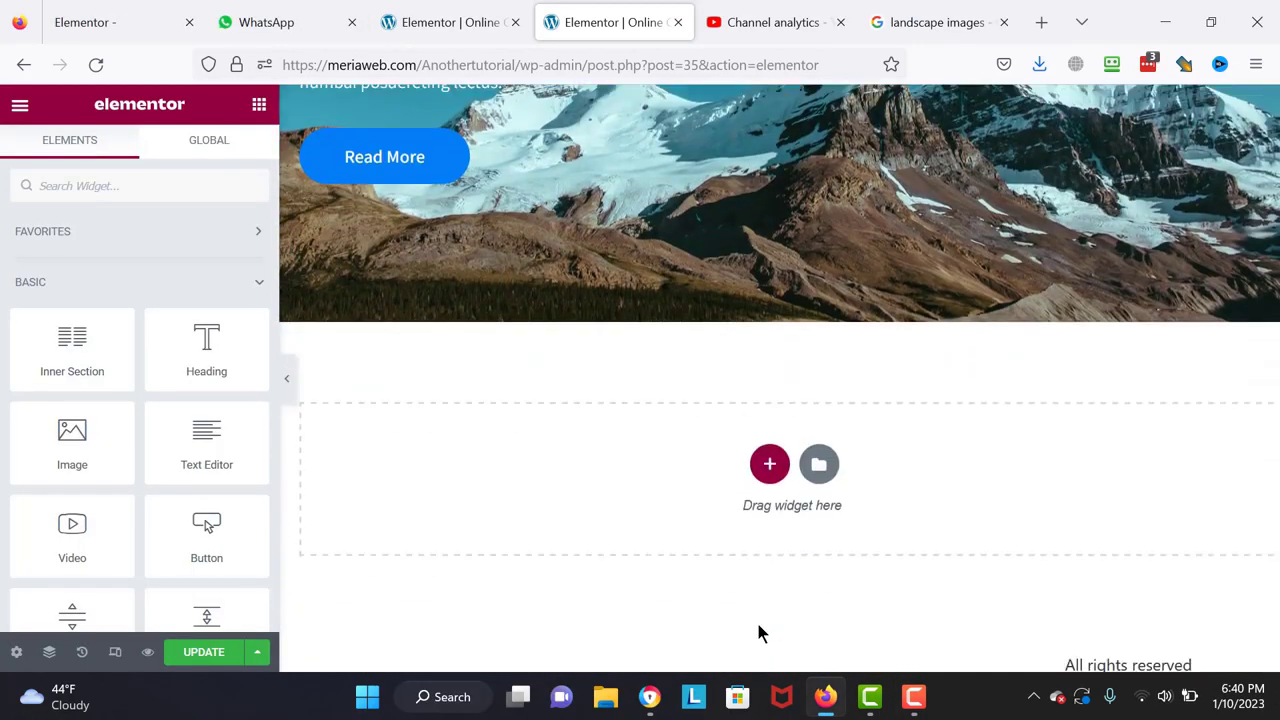
left_click(812, 460)
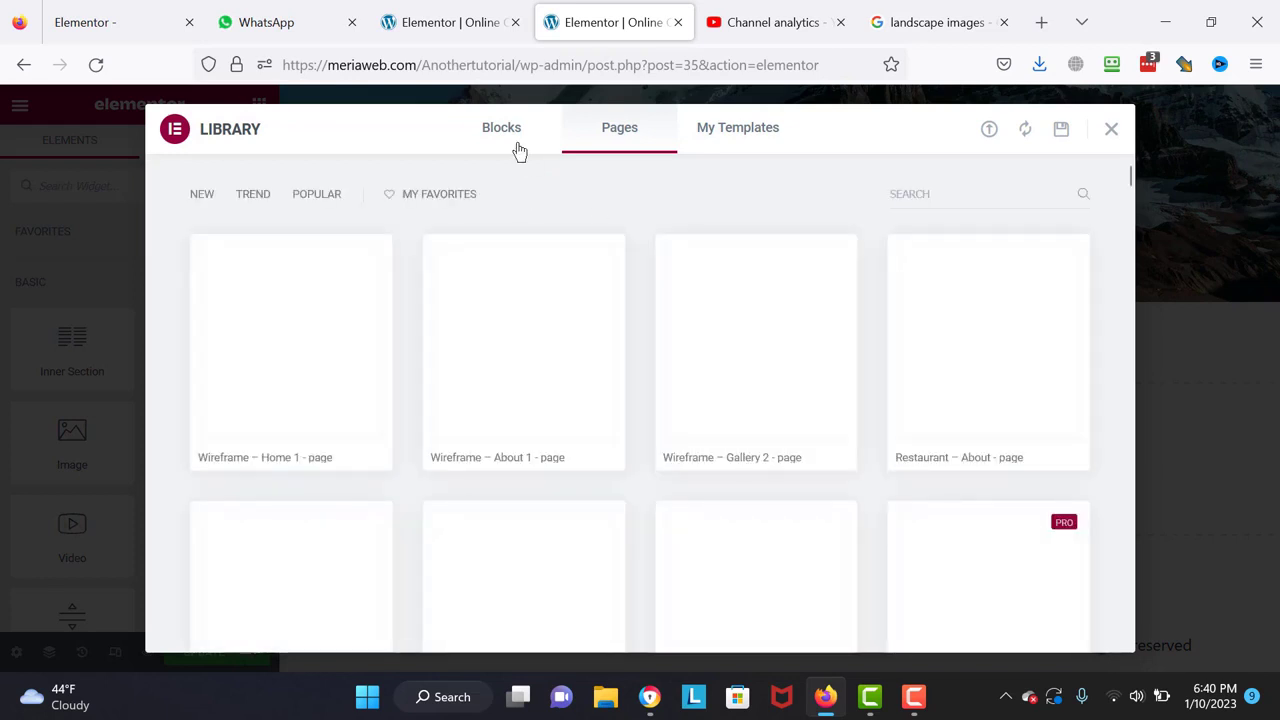
left_click(517, 146)
left_click(306, 195)
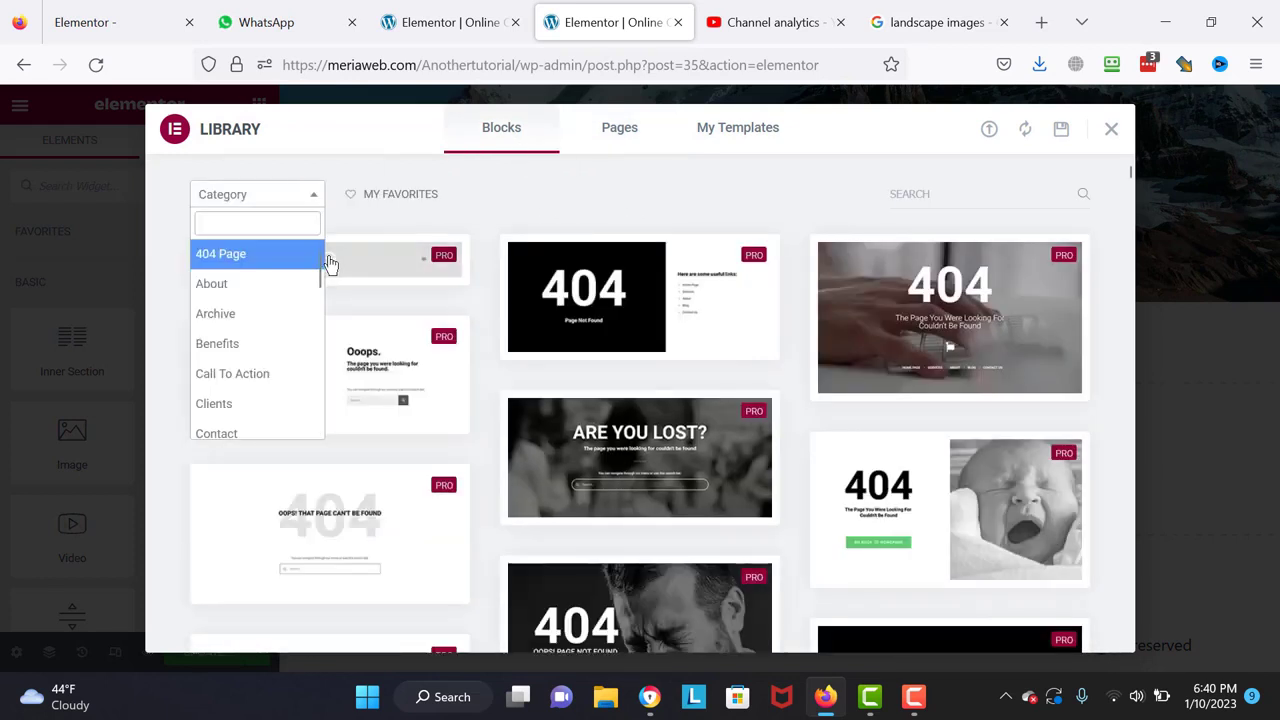
left_click_drag(318, 266, 330, 421)
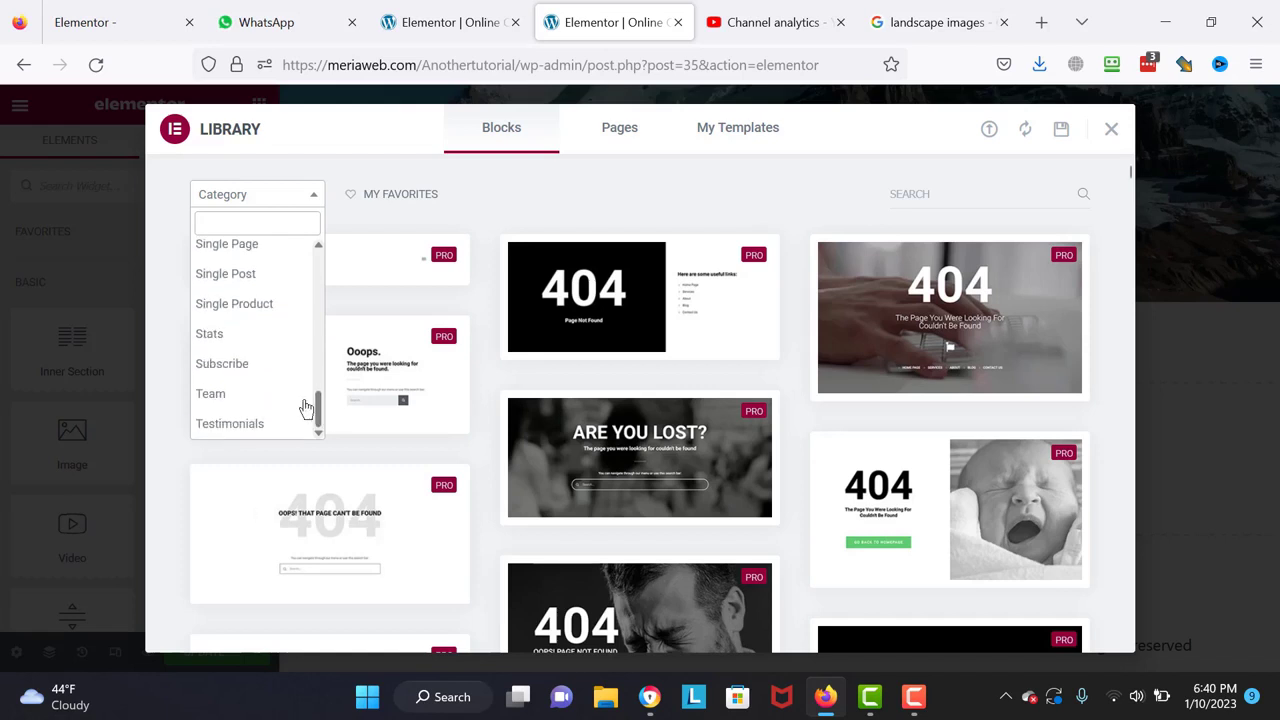
left_click(277, 425)
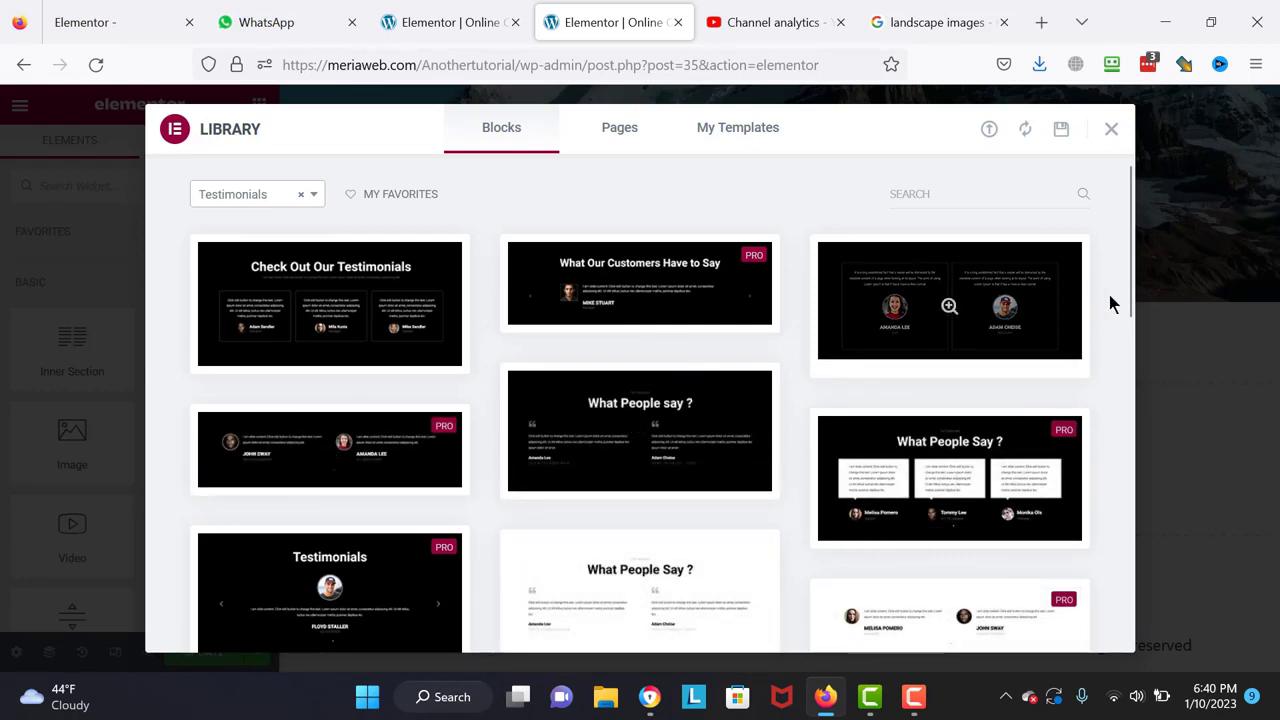
left_click_drag(1132, 288, 1141, 447)
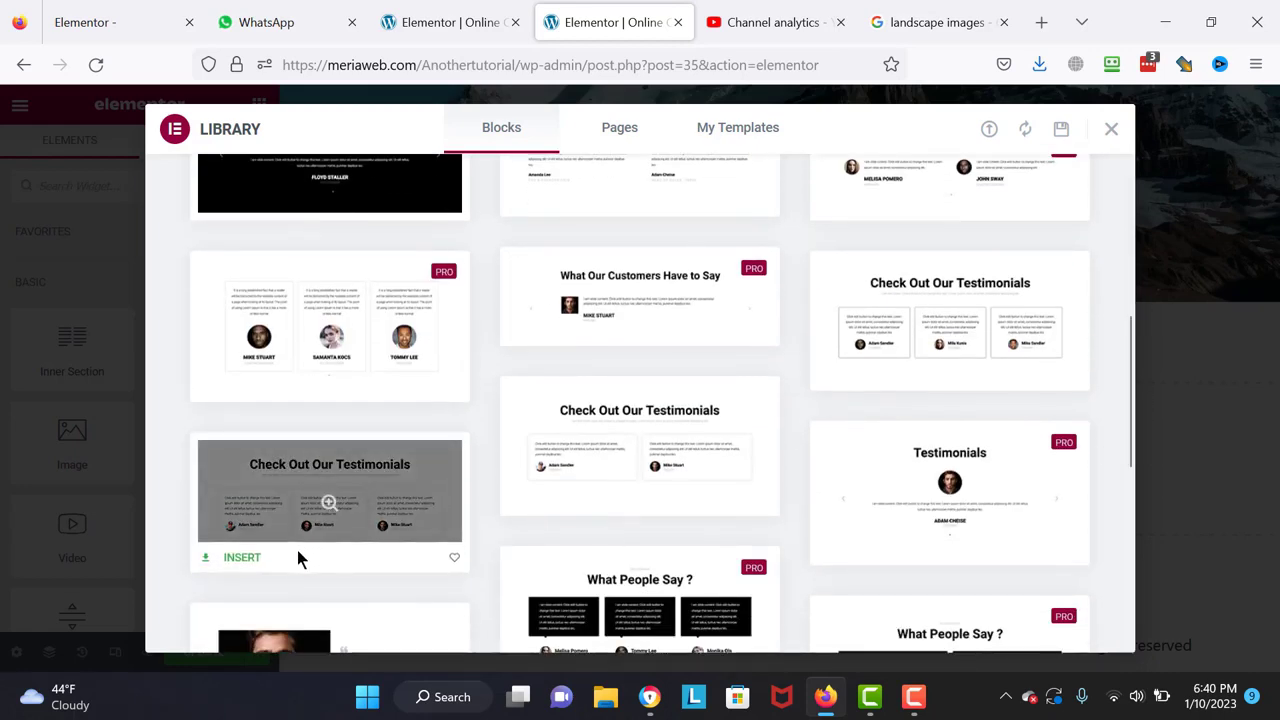
left_click(243, 558)
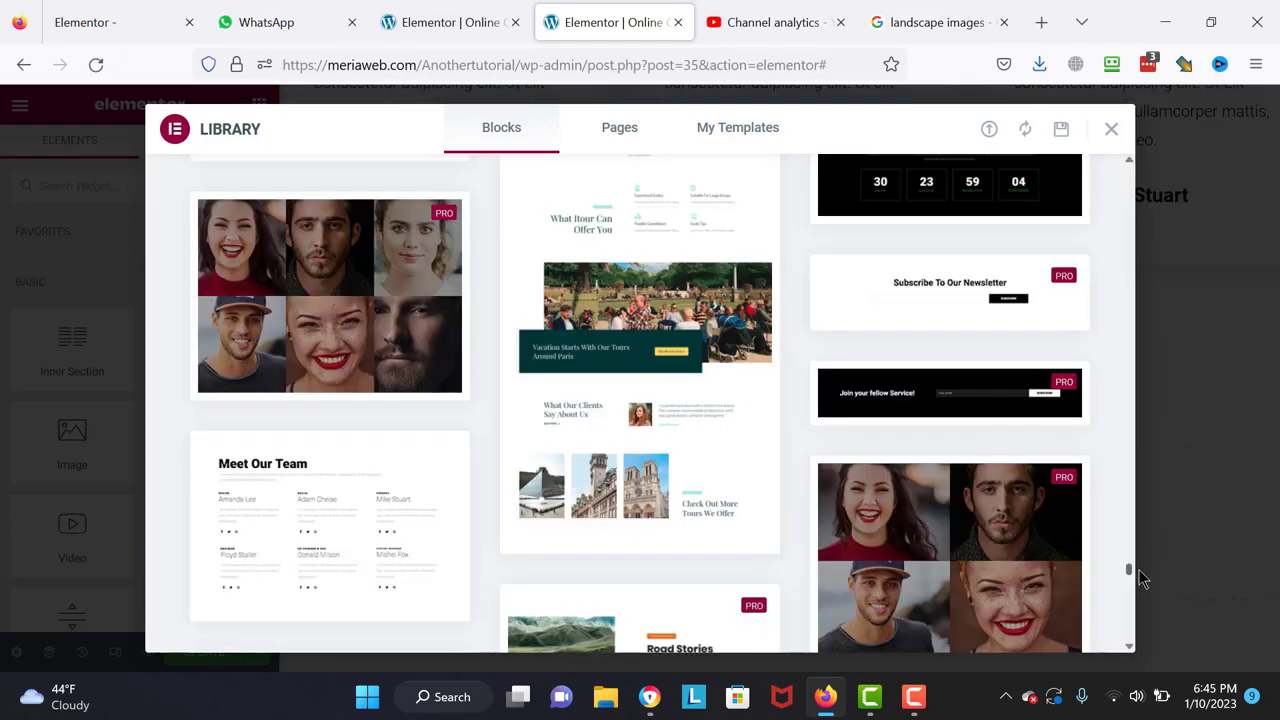
- Insert the light library block with the four counters 85%, 90%, 62% and 74% into the page
scroll(1138, 569, "up", 5)
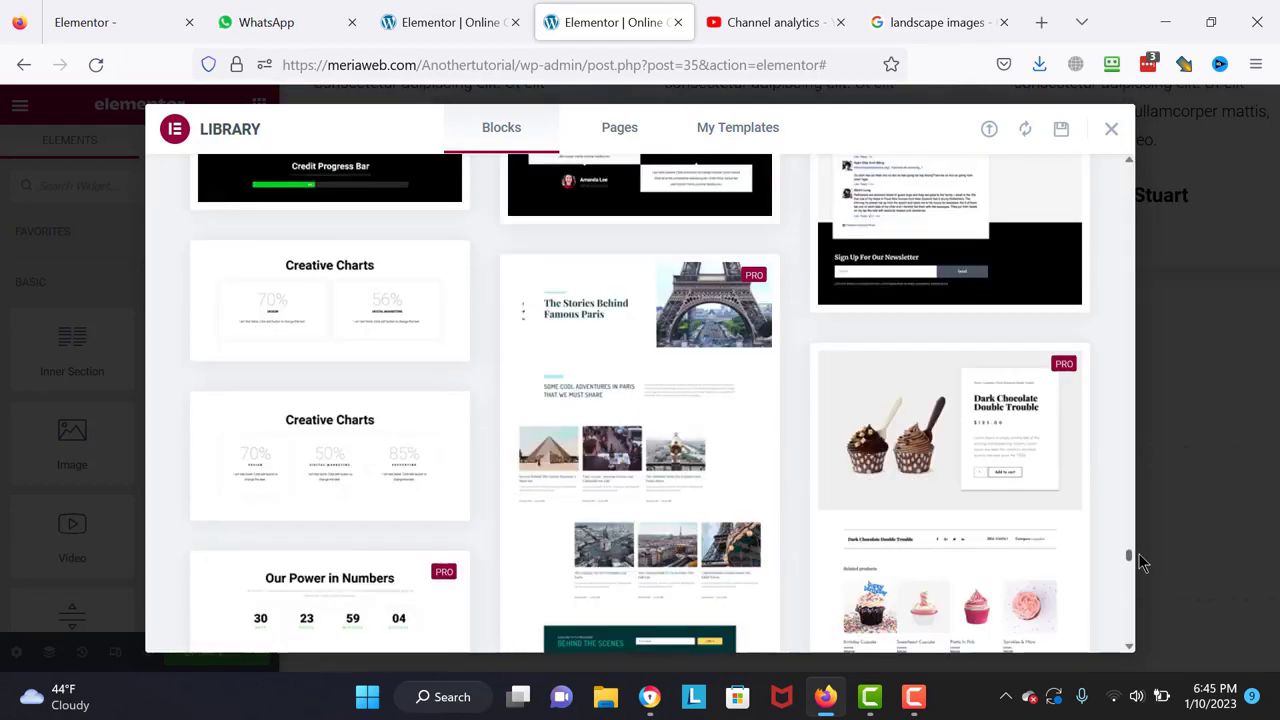
scroll(1140, 560, "up", 1)
scroll(1140, 565, "down", 5)
mouse_move(955, 443)
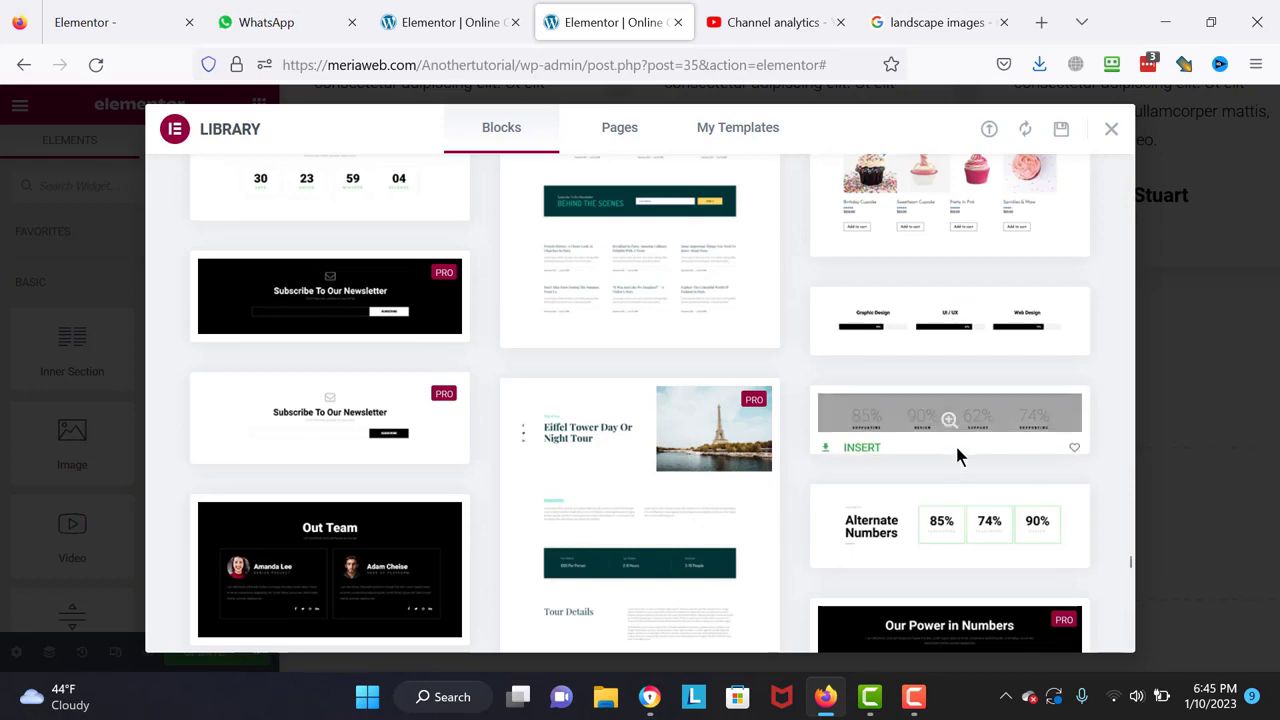
left_click(859, 447)
left_click(1032, 131)
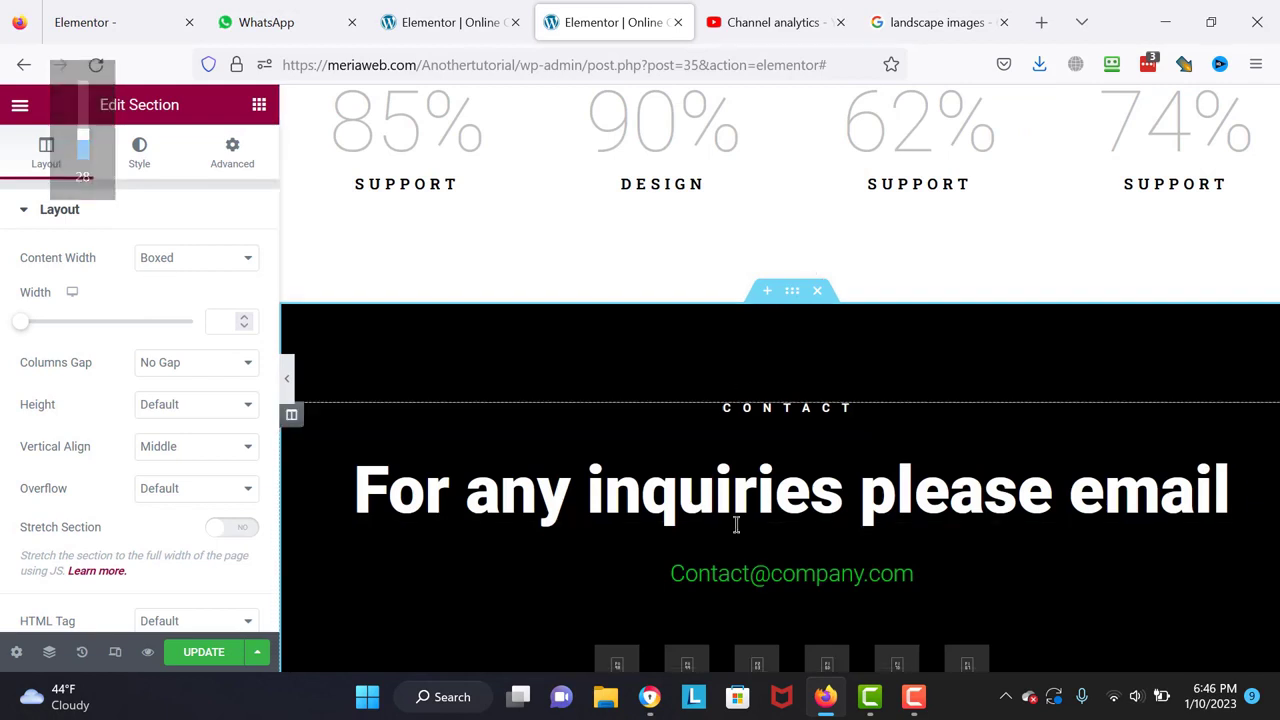
- Replace the "For any inquiries please email" heading in the black contact section with "Contact us now"
double_click(717, 487)
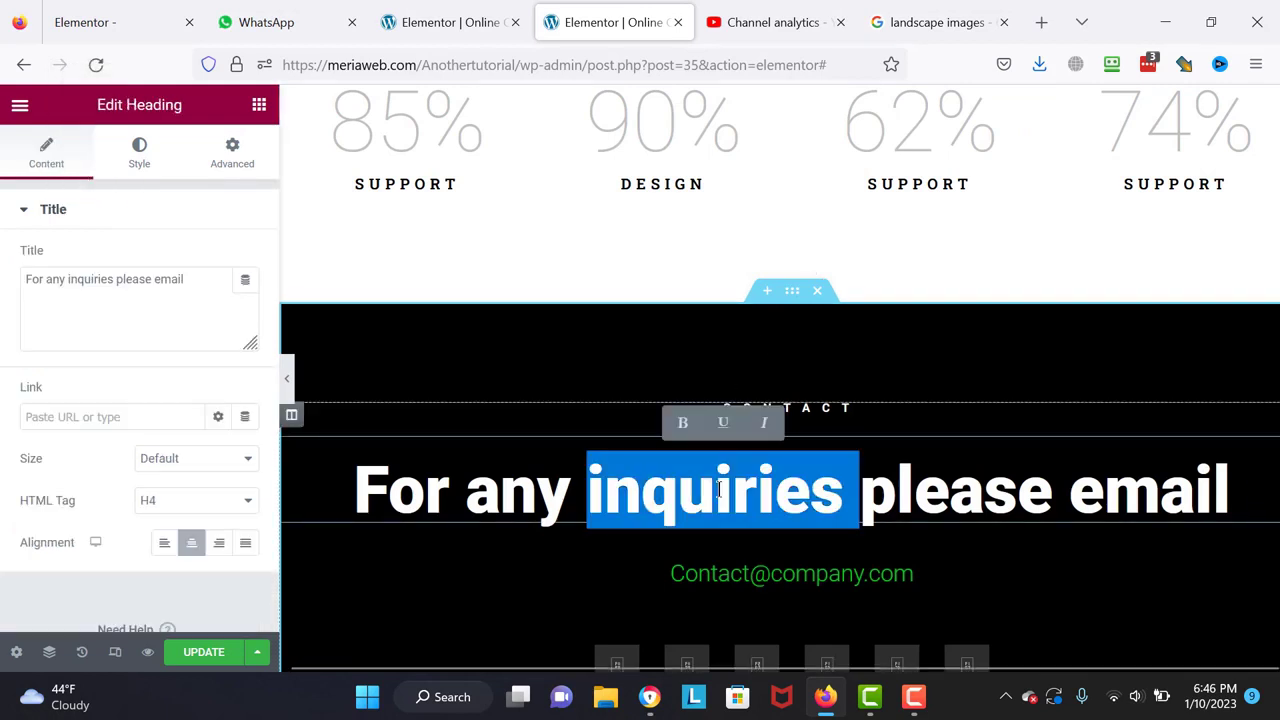
left_click_drag(1232, 488, 352, 490)
key("BackSpace")
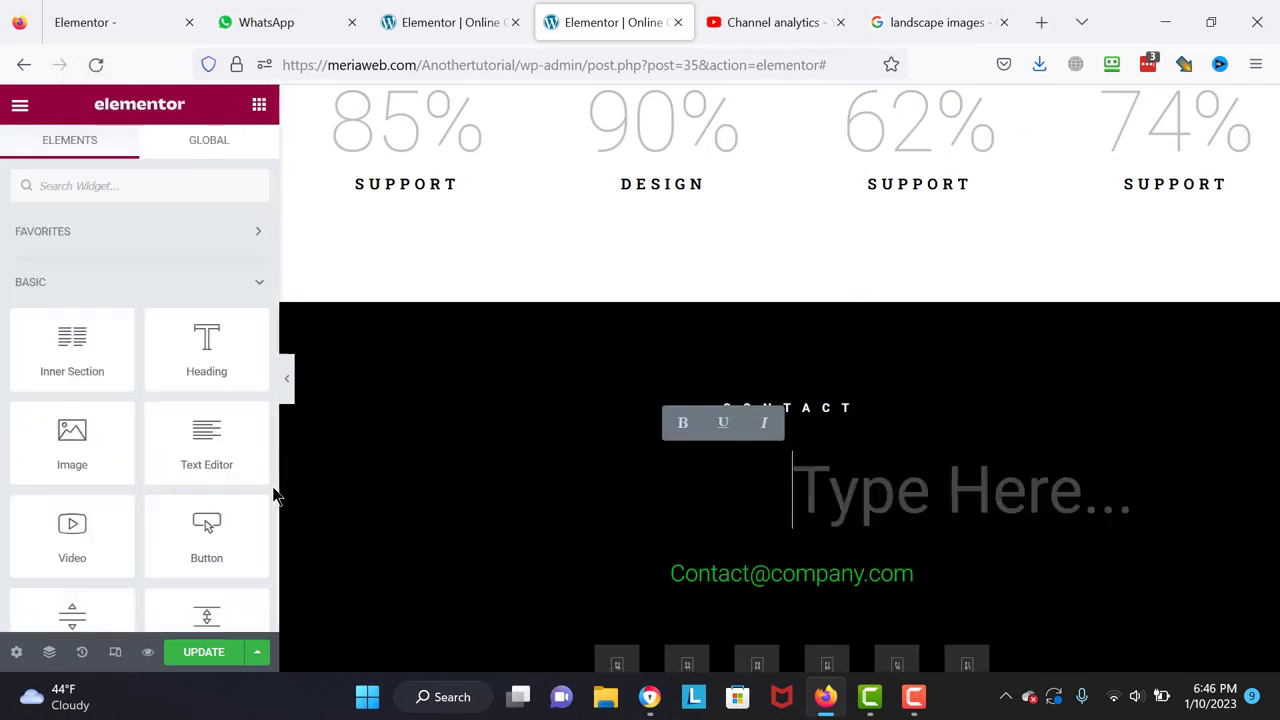
type("Cont")
key("BackSpace")
key("BackSpace")
key("BackSpace")
key("BackSpace")
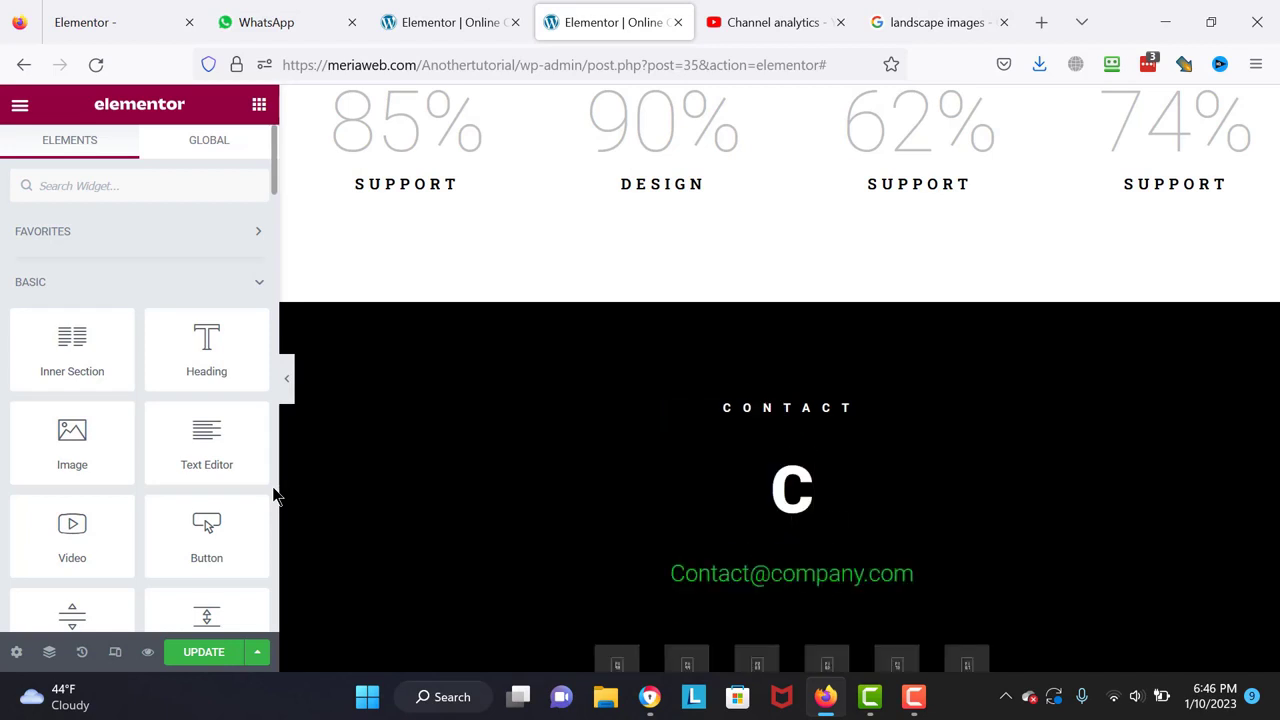
type("ontact us now")
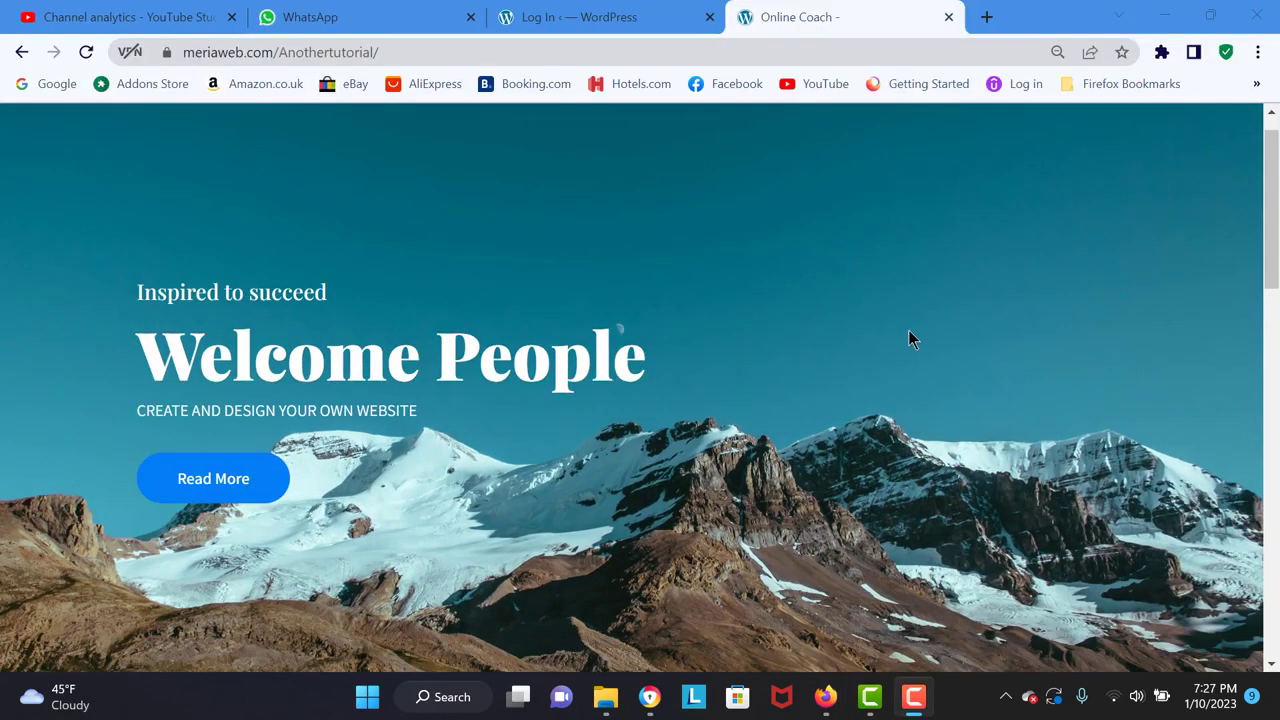
- Review the published home page from the hero section through the customer reviews and percentage counters to the contact section
scroll(640, 400, "down", 2)
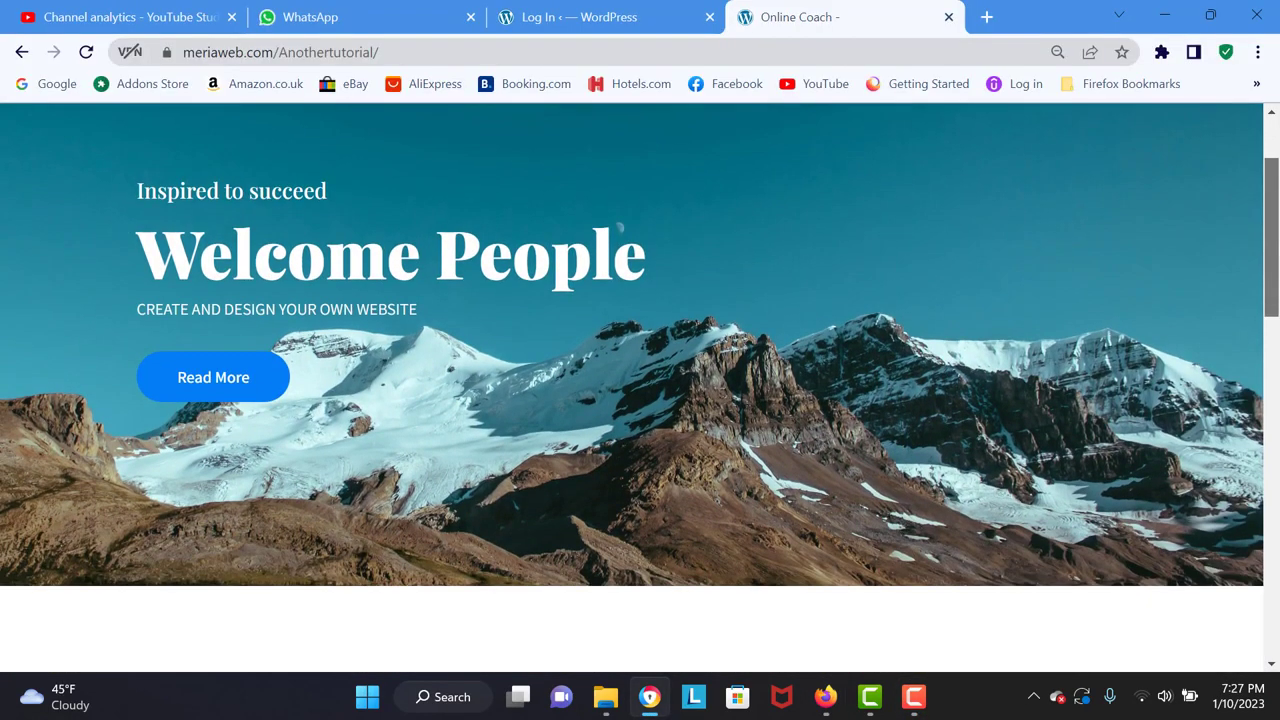
scroll(640, 400, "down", 3)
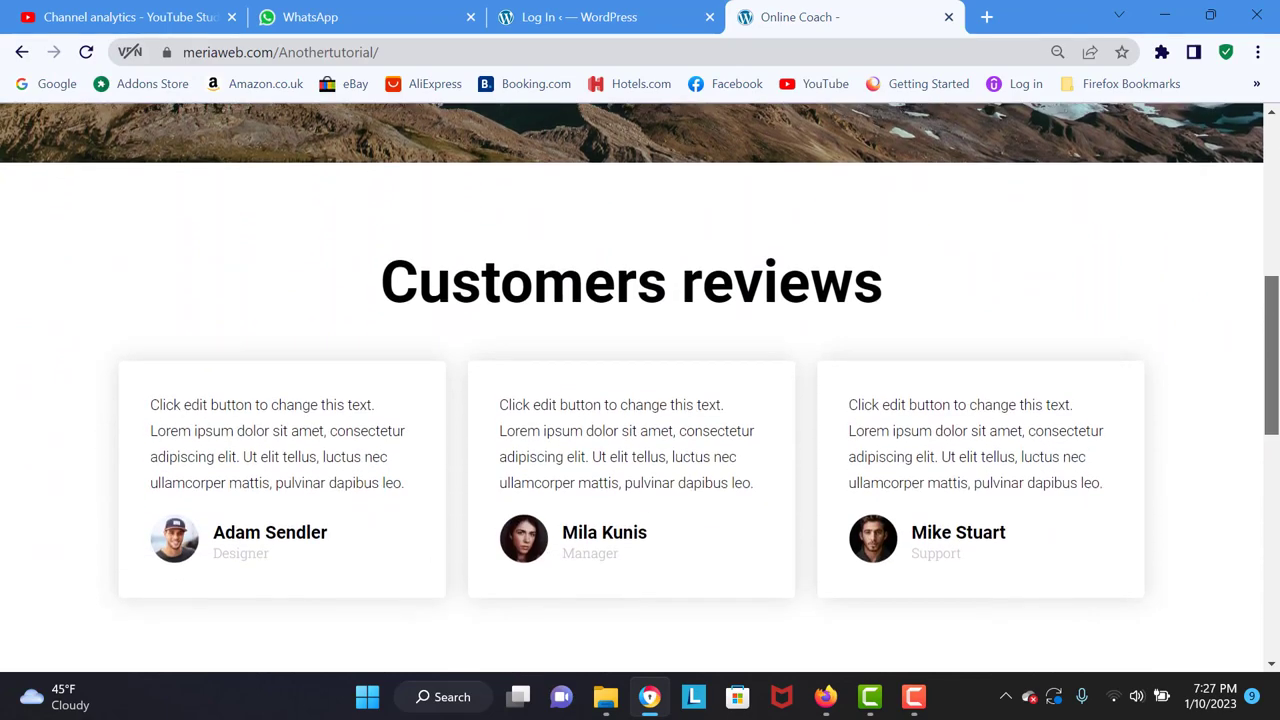
scroll(640, 400, "down", 3)
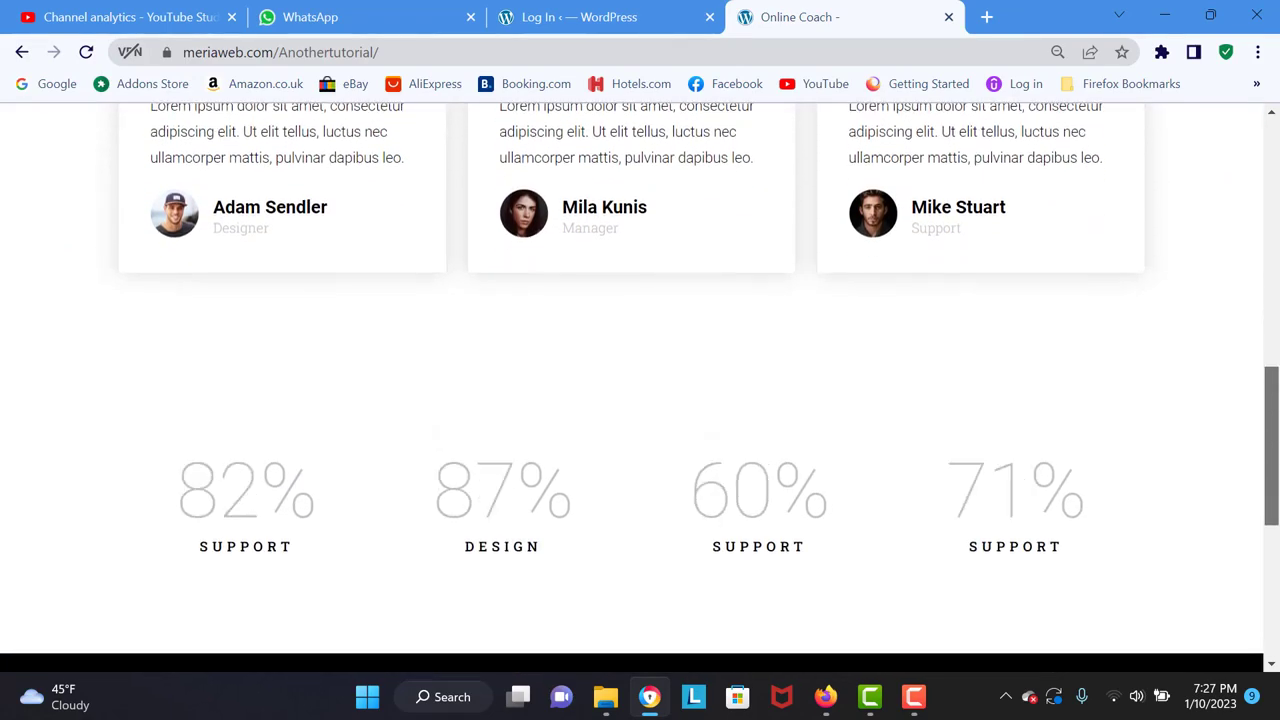
scroll(640, 400, "down", 5)
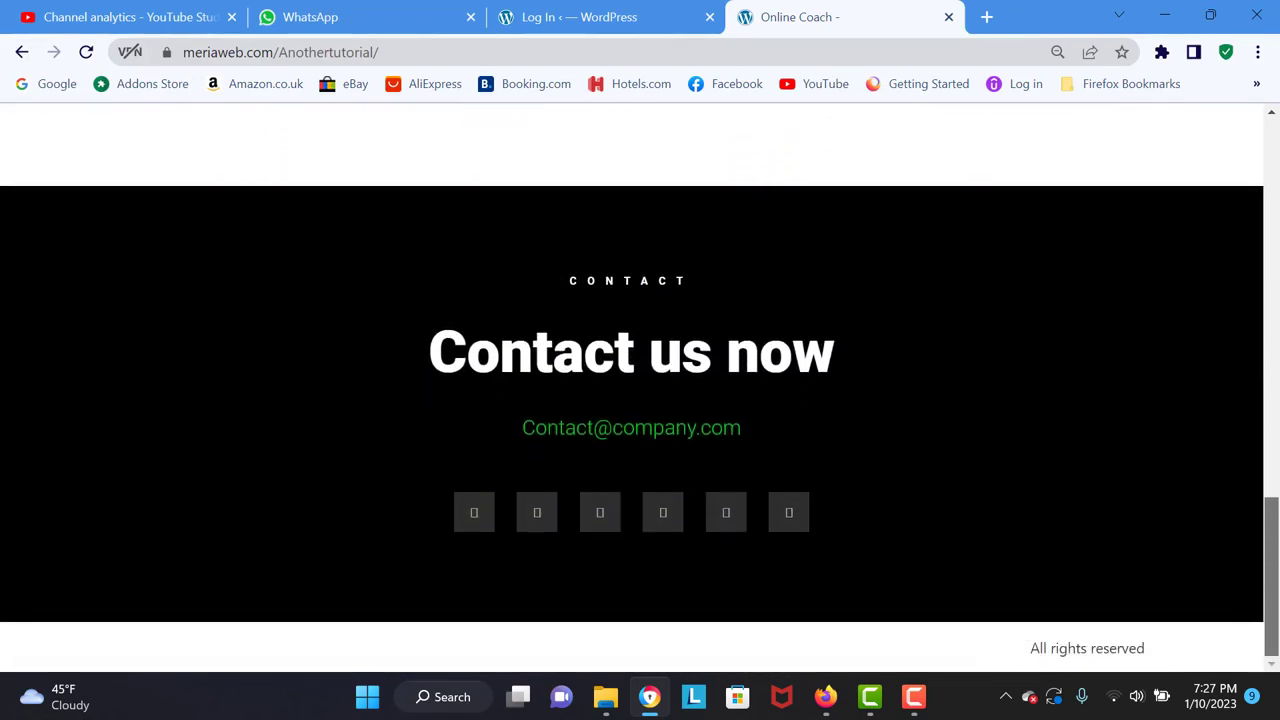
scroll(640, 400, "up", 7)
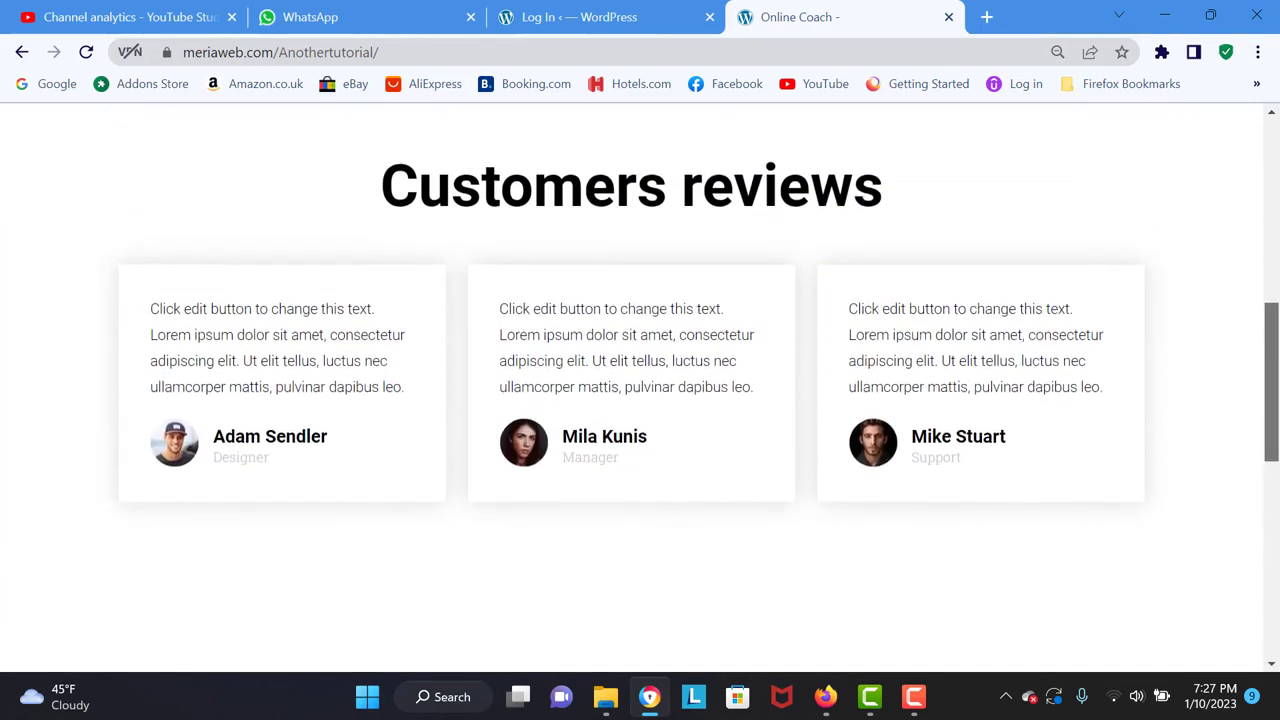